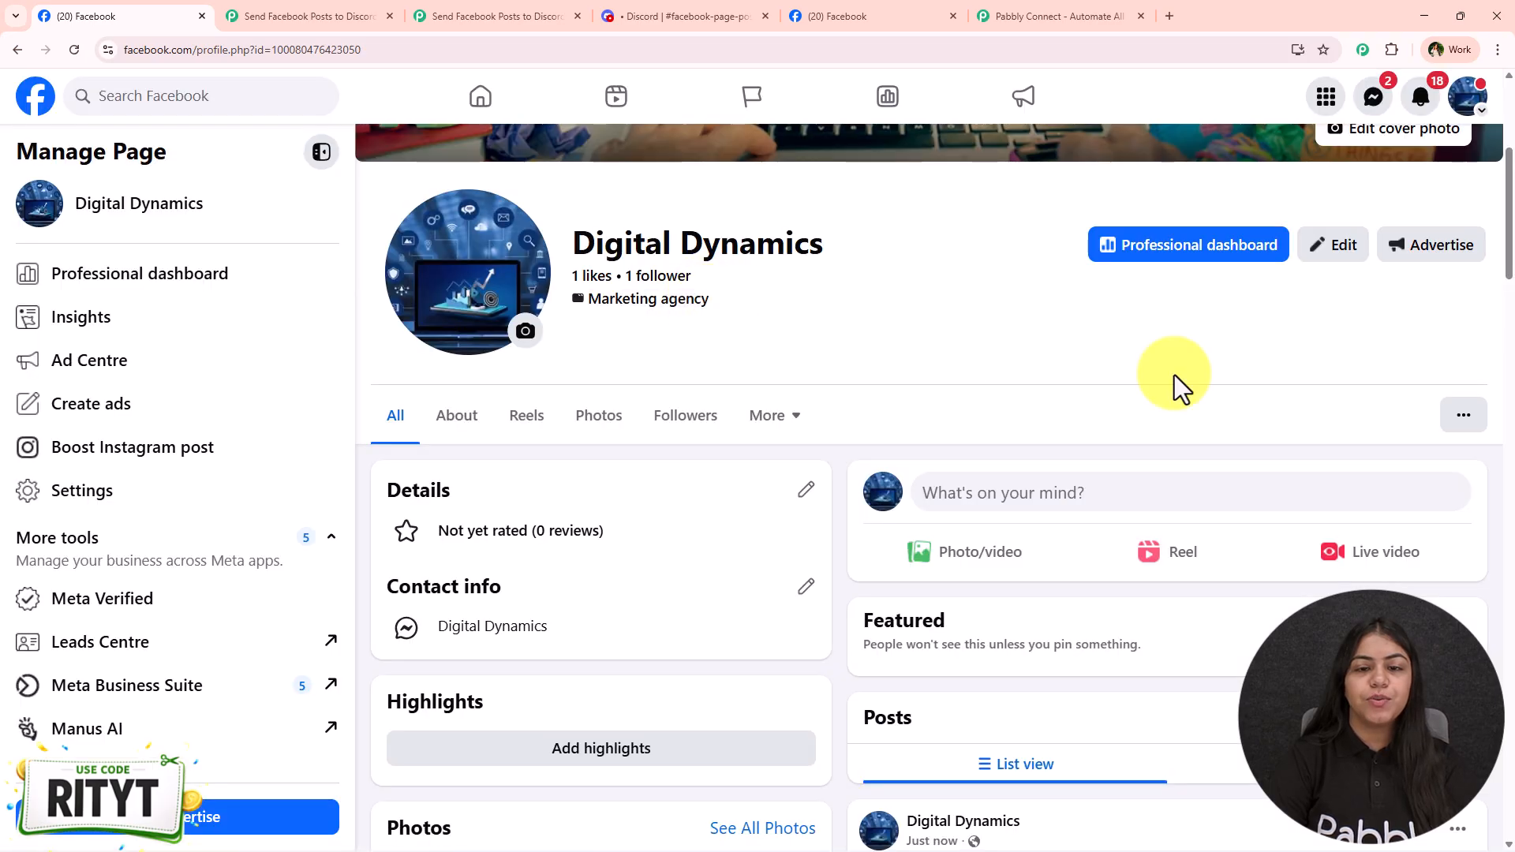
# Start a Digital Dynamics page post with the copied "Elevate Your Brand" text and remove the asterisks around the company name in the introduction.
pyautogui.click(1152, 488)
pyautogui.hotkey('ctrl', 'v')
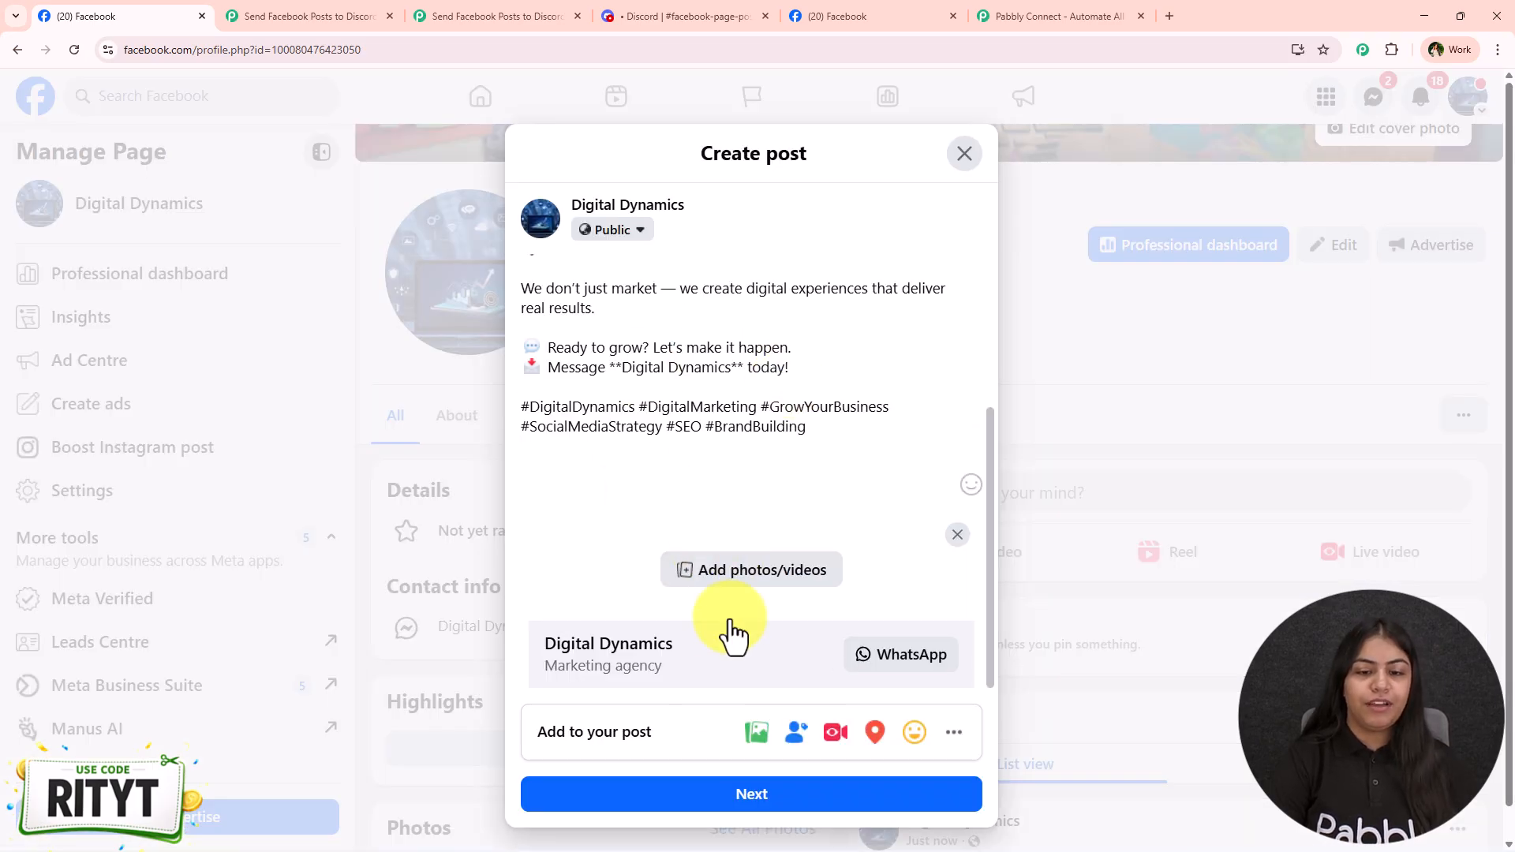
pyautogui.scroll(3, 670, 396)
pyautogui.click(611, 328)
pyautogui.press('BackSpace')
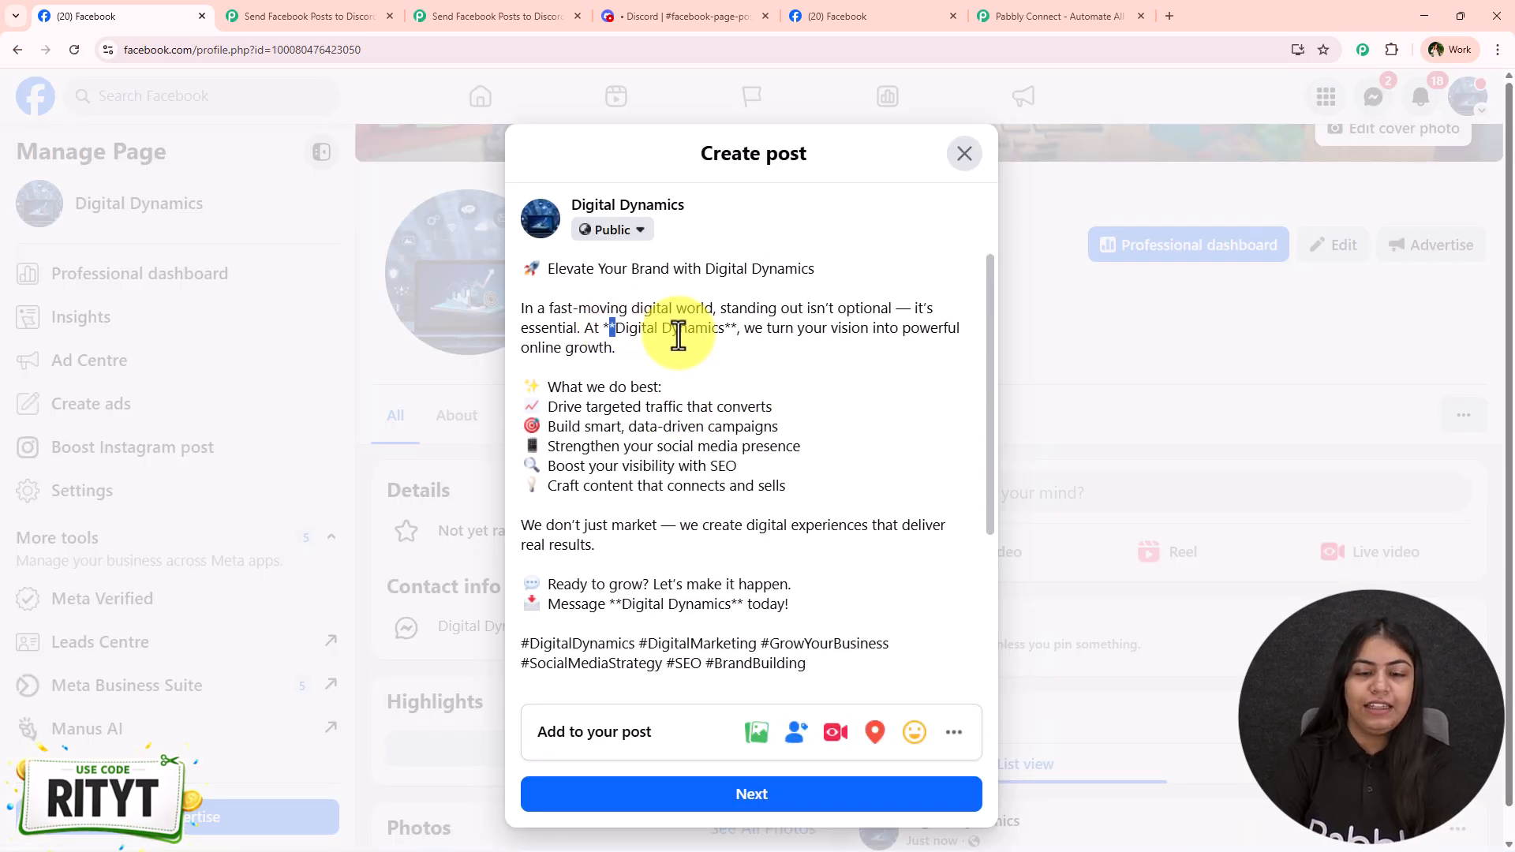
pyautogui.click(721, 327)
pyautogui.press('BackSpace')
pyautogui.press('BackSpace')
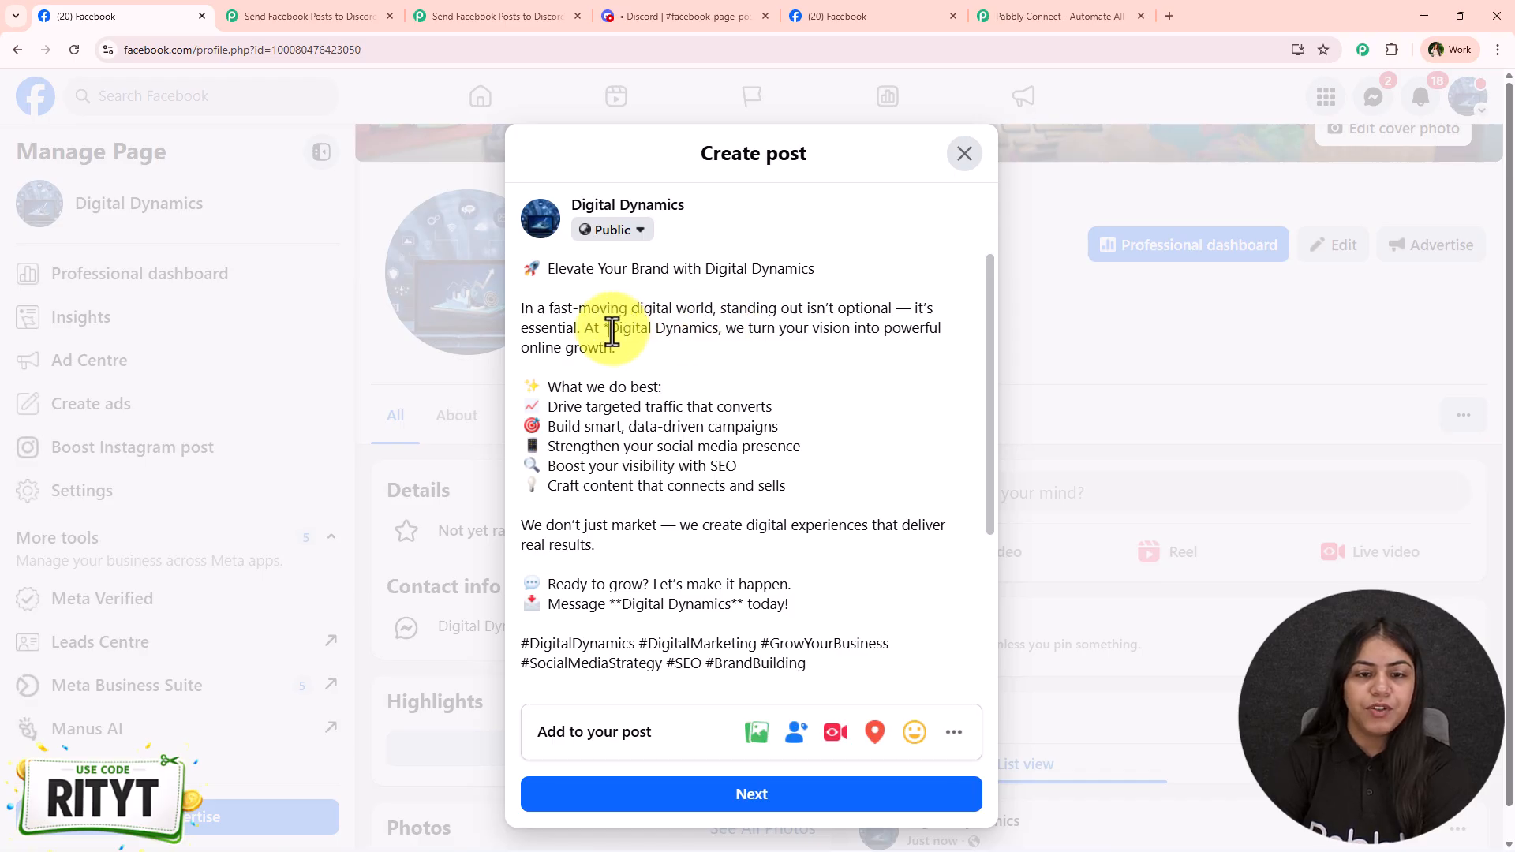
pyautogui.click(608, 327)
pyautogui.press('BackSpace')
# Remove the asterisks around Digital Dynamics in the "Message … today!" line and publish the post.
pyautogui.scroll(-3, 693, 710)
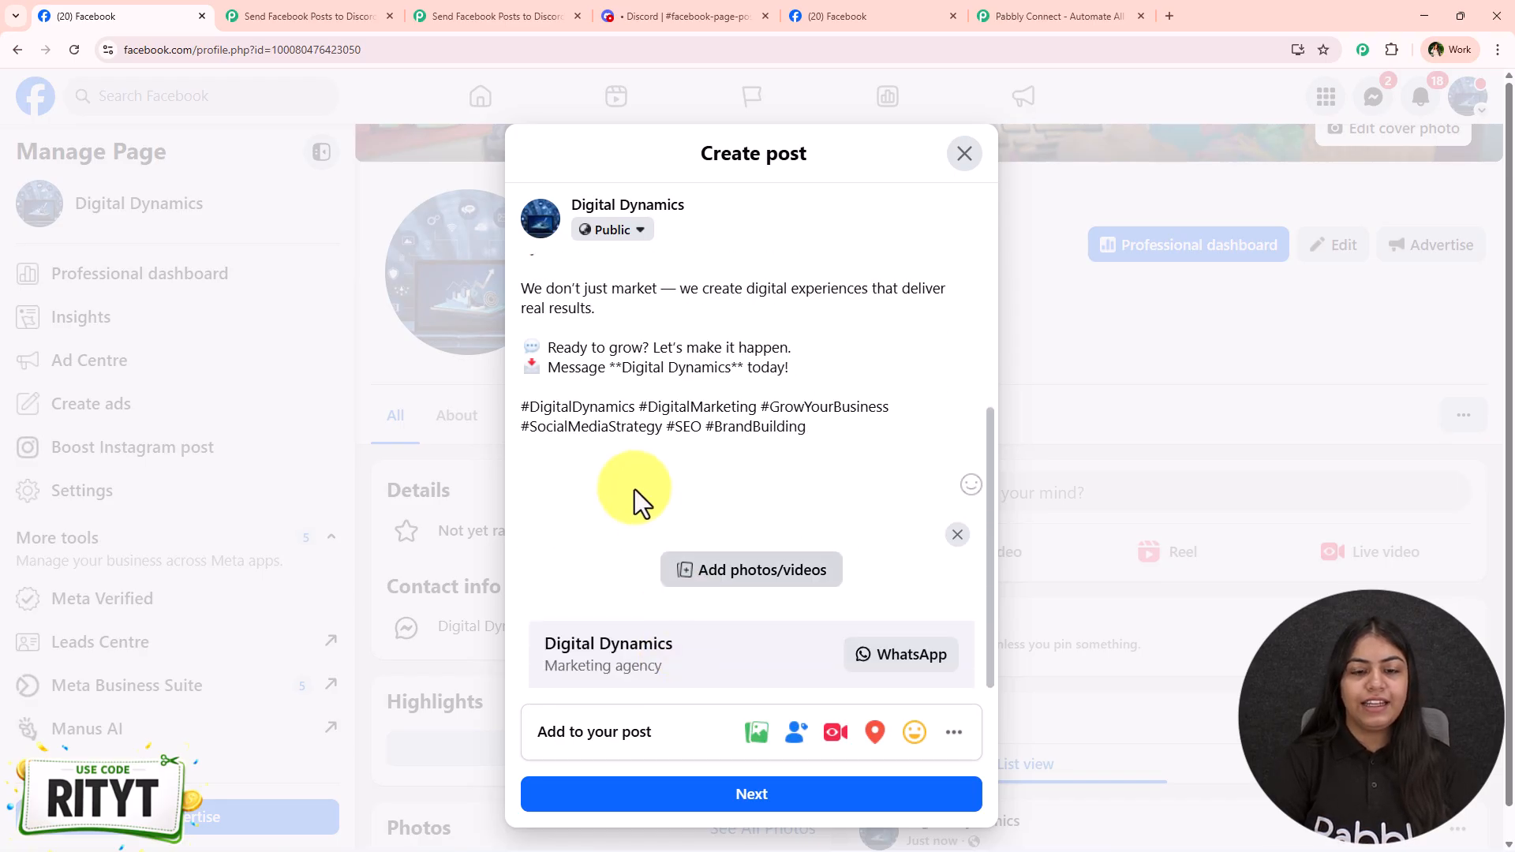
pyautogui.click(620, 370)
pyautogui.press('BackSpace')
pyautogui.click(733, 370)
pyautogui.press('BackSpace')
pyautogui.press('BackSpace')
pyautogui.press('BackSpace')
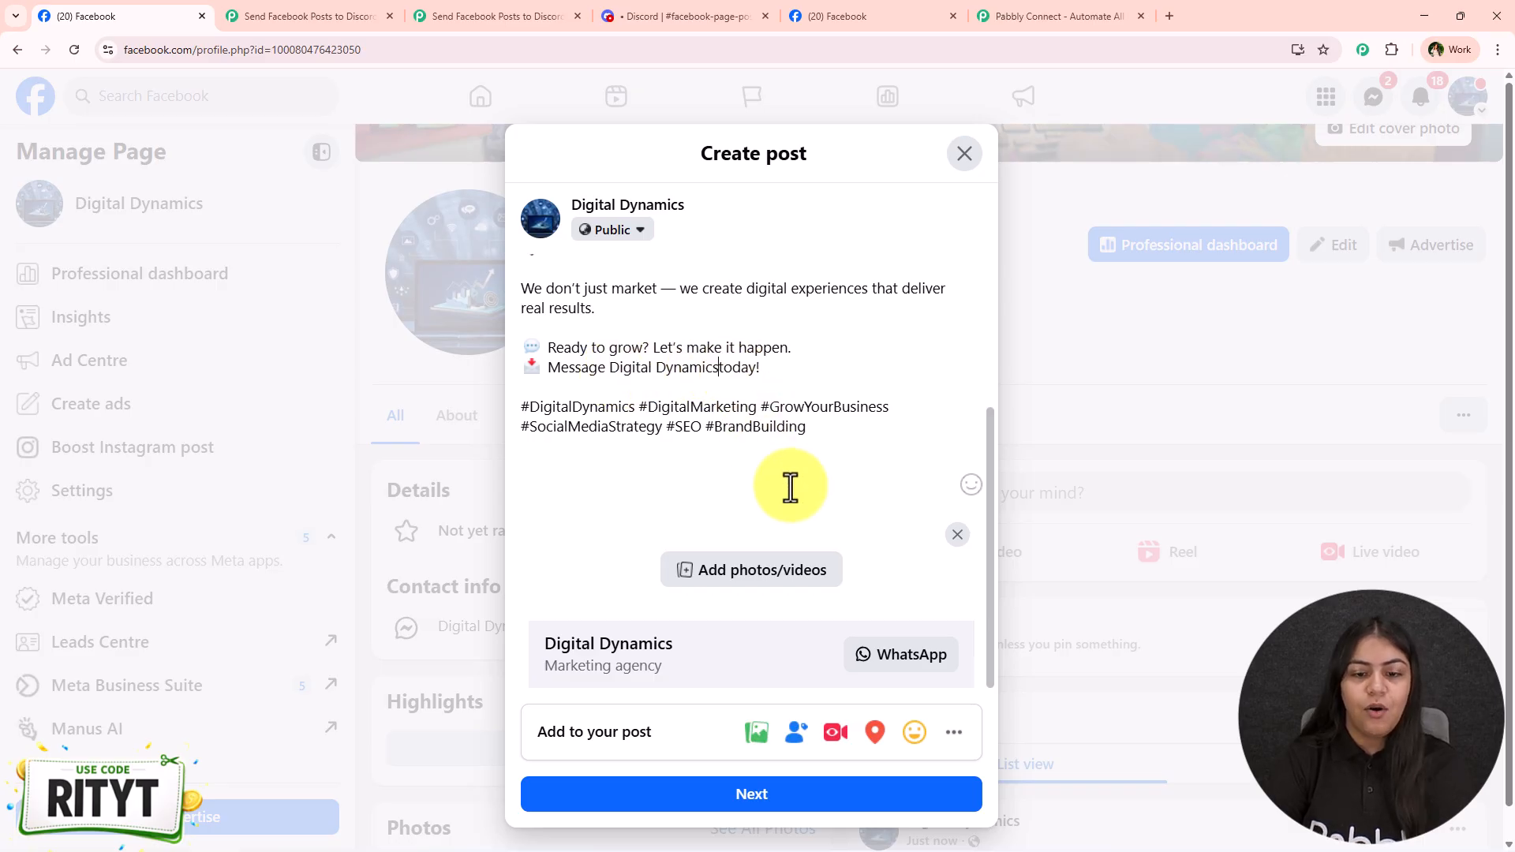
pyautogui.click(868, 796)
pyautogui.click(868, 789)
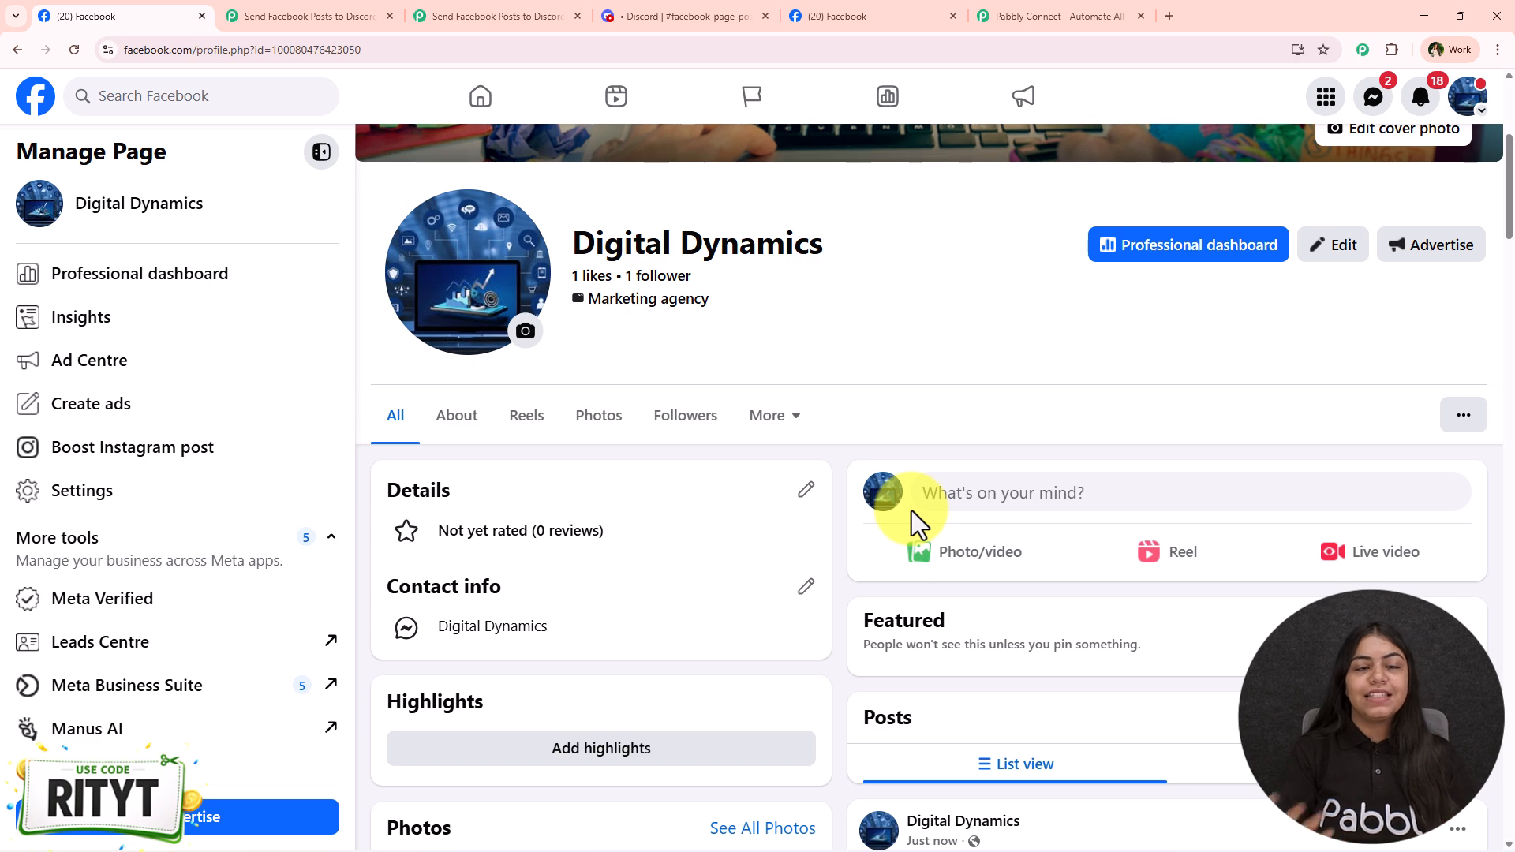
# Switch to the facebook-page-posts channel in Discord and open the Facebook link in the newest post notification.
pyautogui.click(584, 15)
pyautogui.click(679, 15)
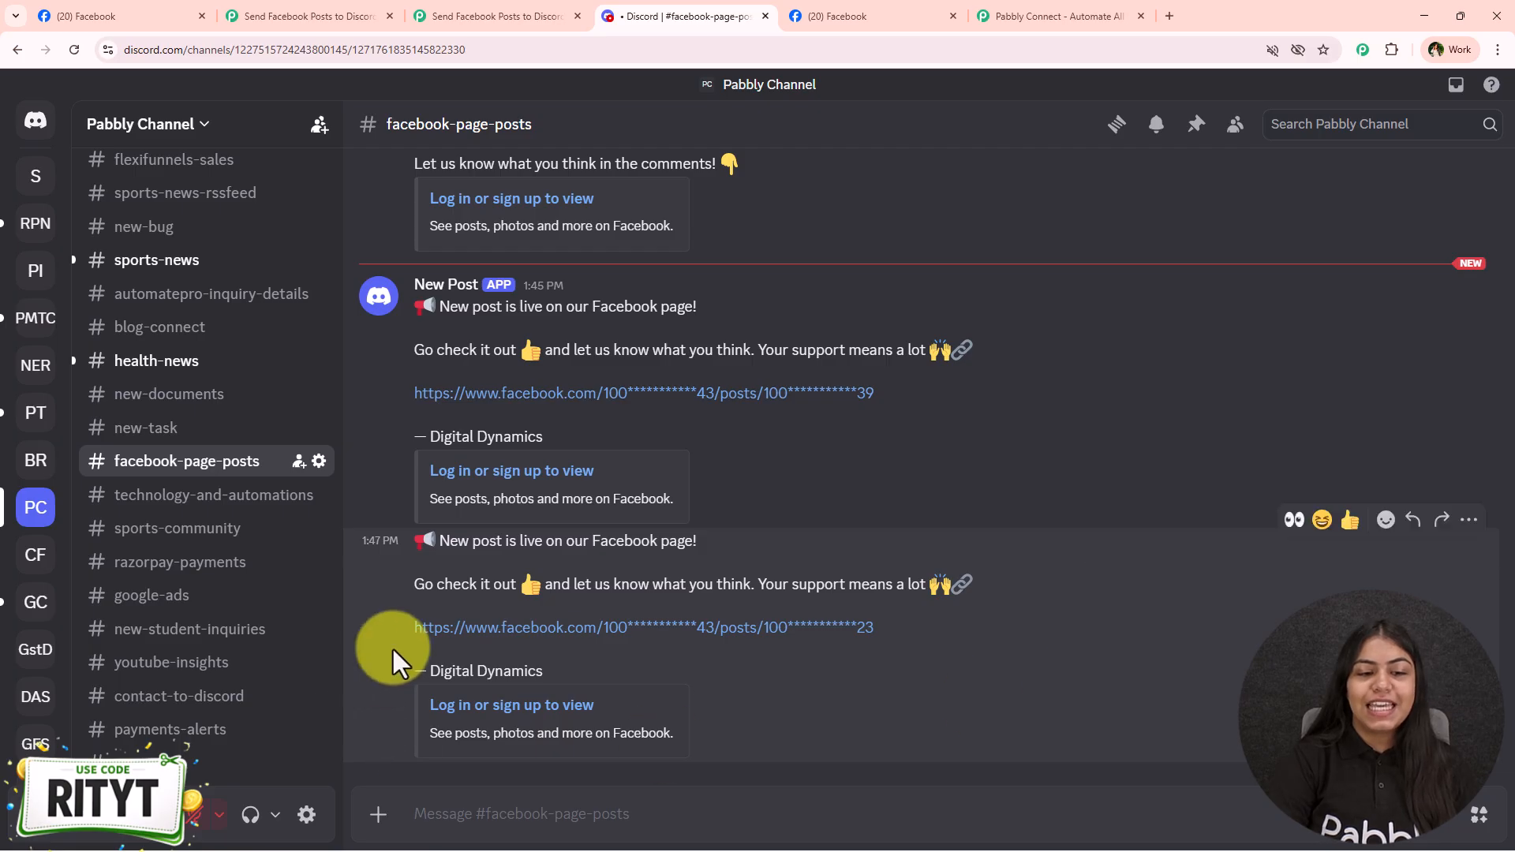
pyautogui.click(427, 628)
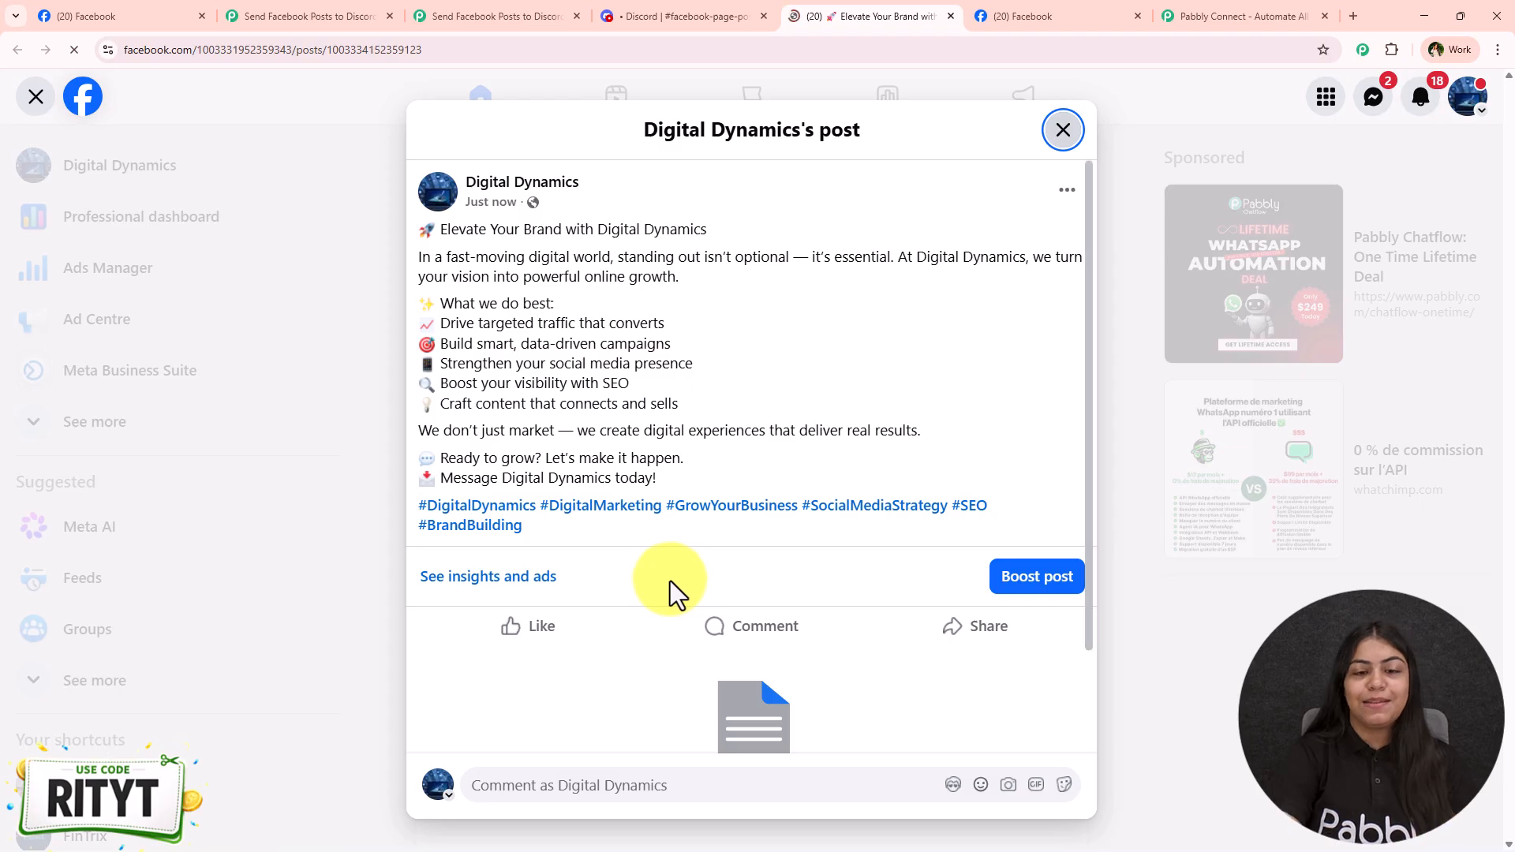
# Switch to Pabbly Connect and view the finished "Send Facebook Posts to Discord Automatically" workflow and its empty counterpart.
pyautogui.click(284, 16)
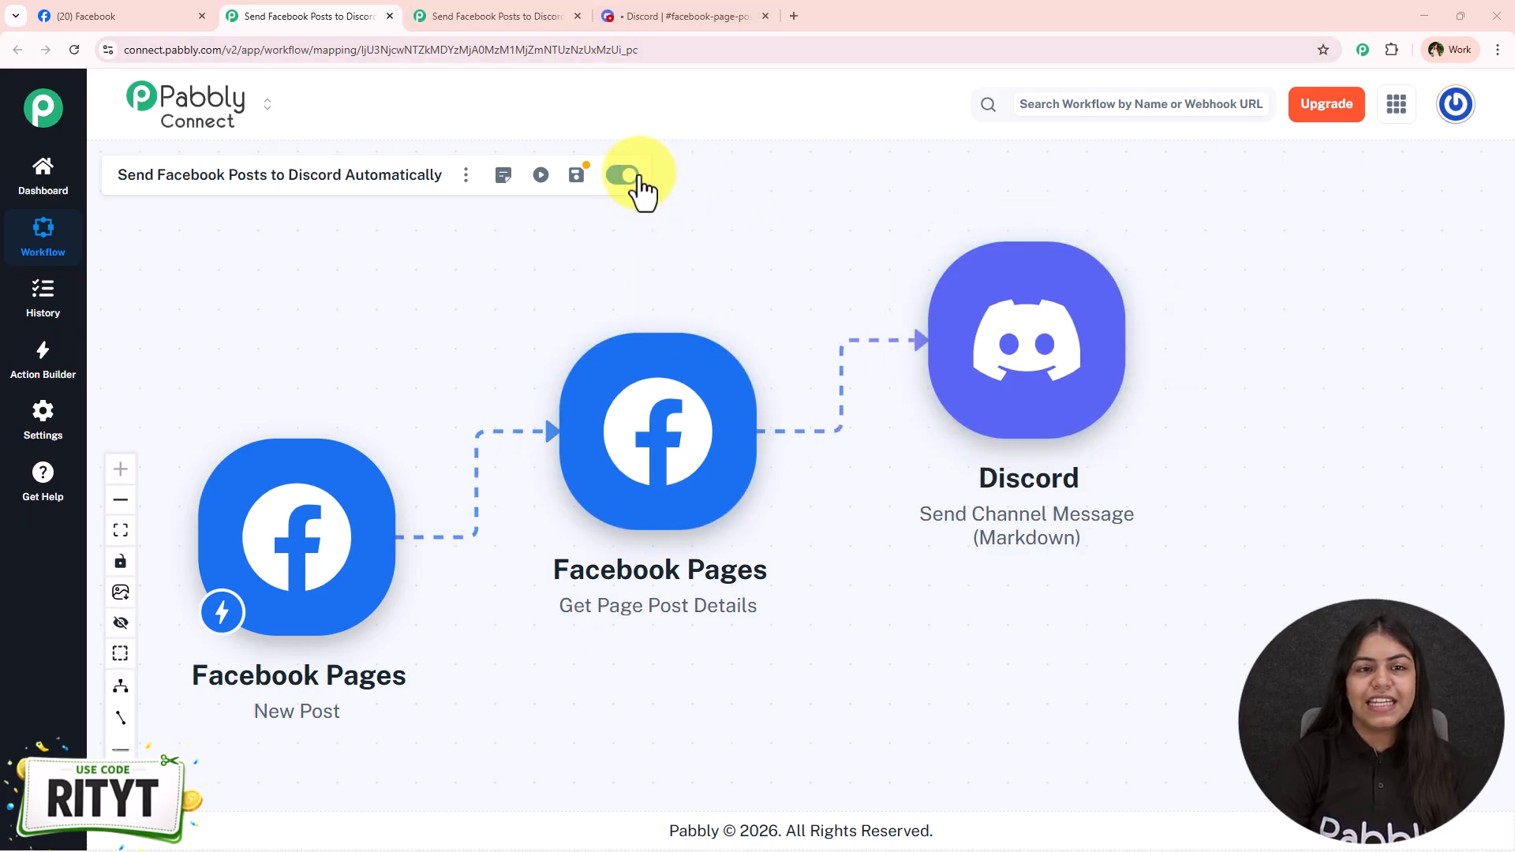
pyautogui.click(517, 16)
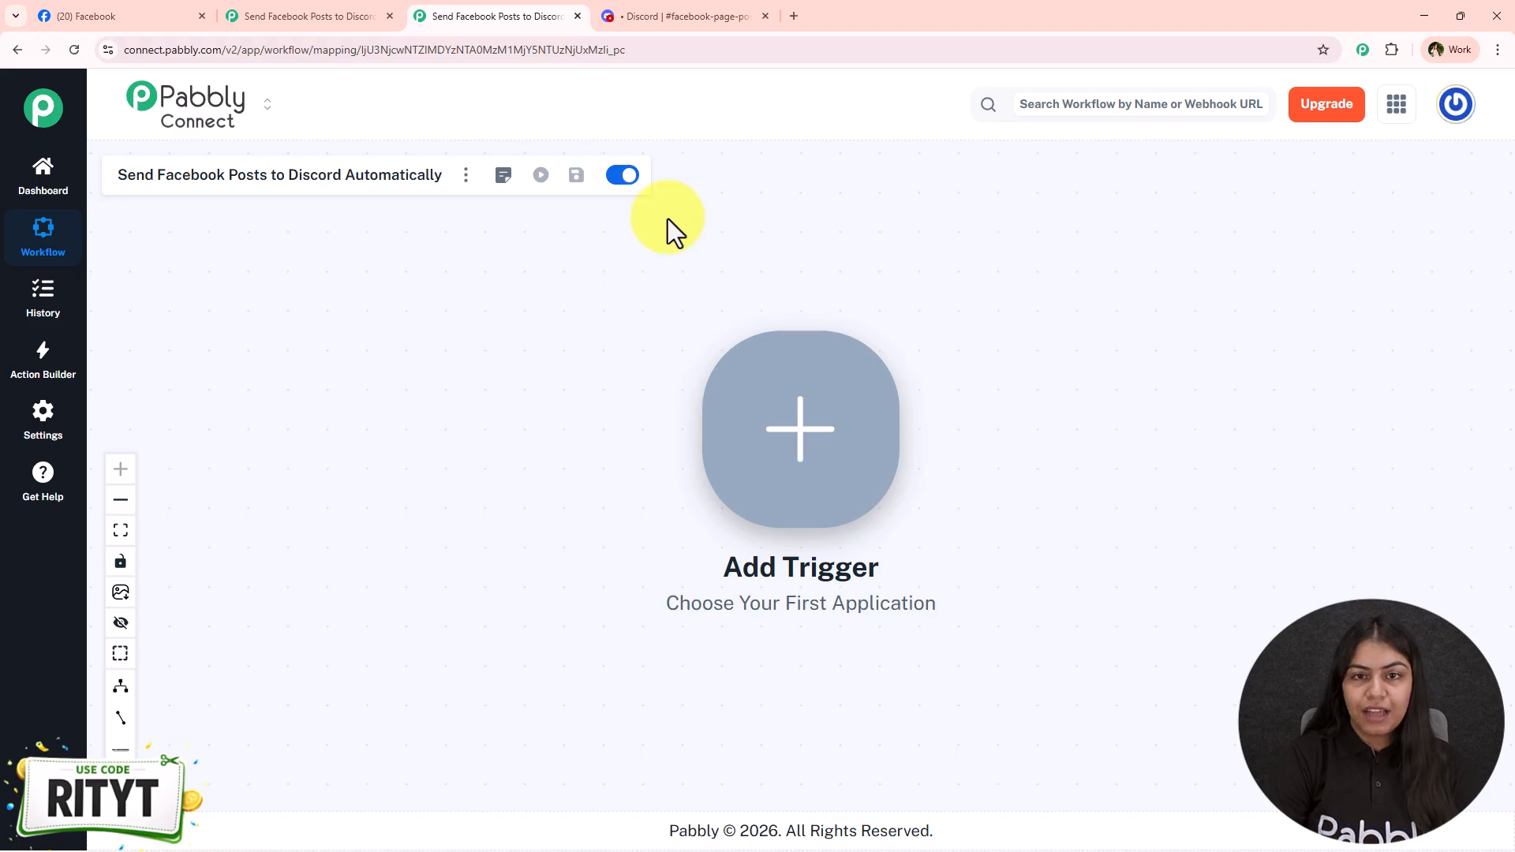
# Open pabbly.com/connect in a new browser tab and dismiss the lifetime offer pop-up.
pyautogui.click(793, 16)
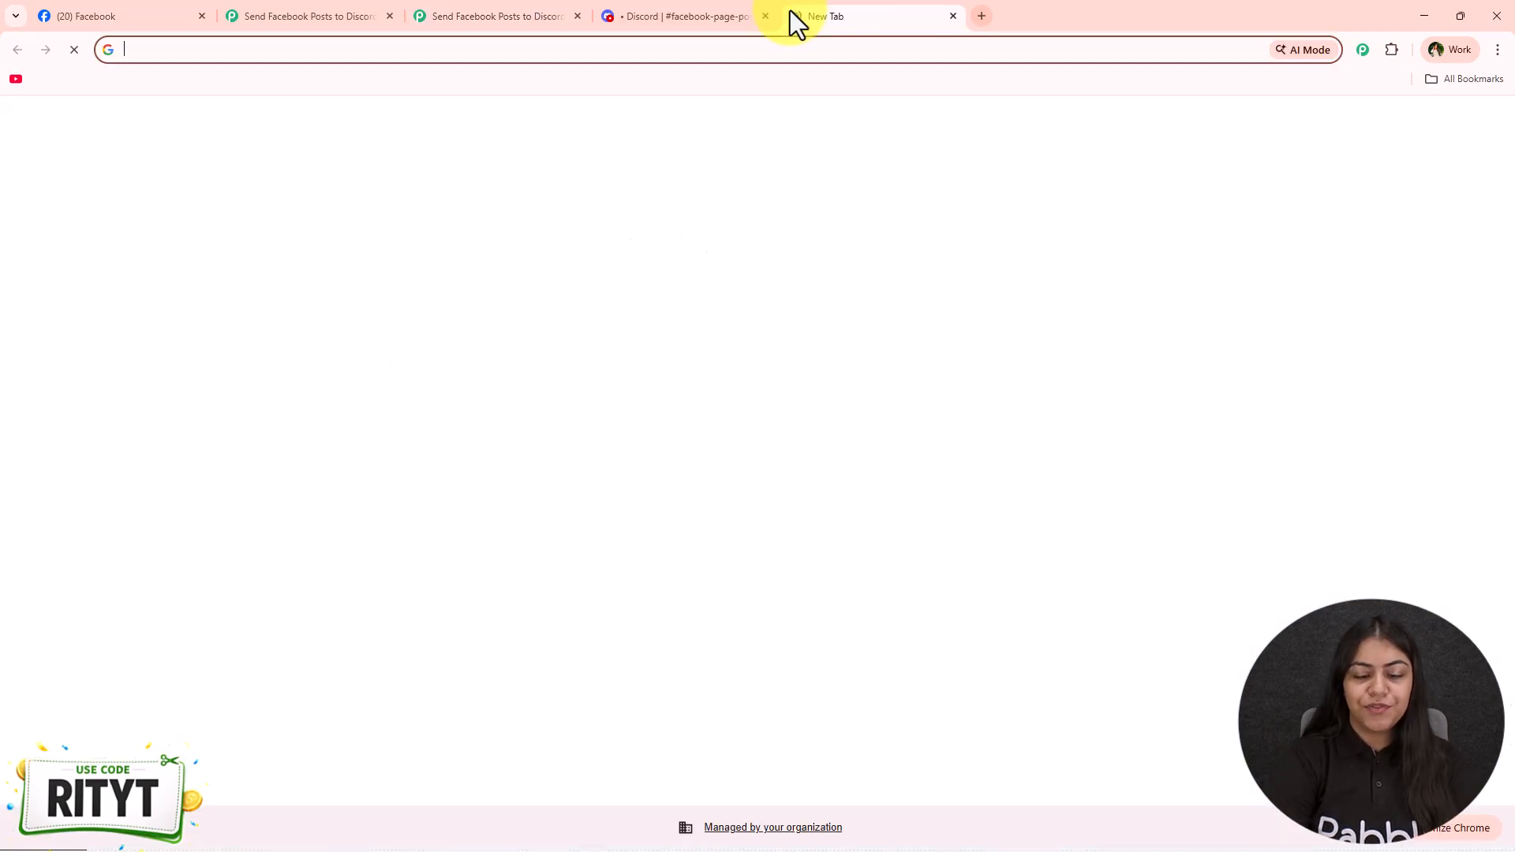
pyautogui.write('pa')
pyautogui.press('Return')
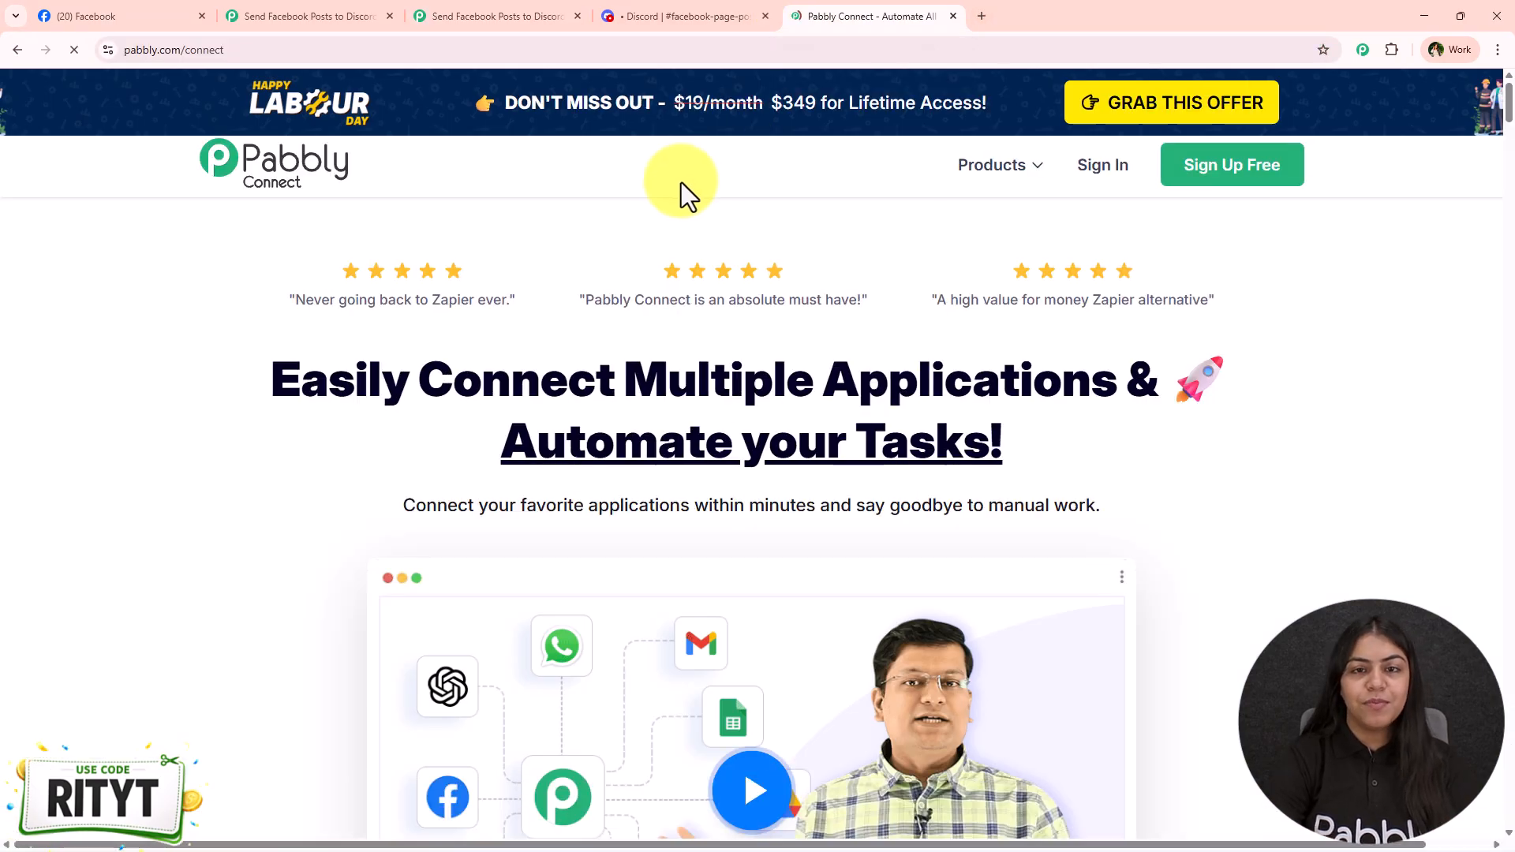
pyautogui.moveTo(265, 353); pyautogui.dragTo(1091, 458)
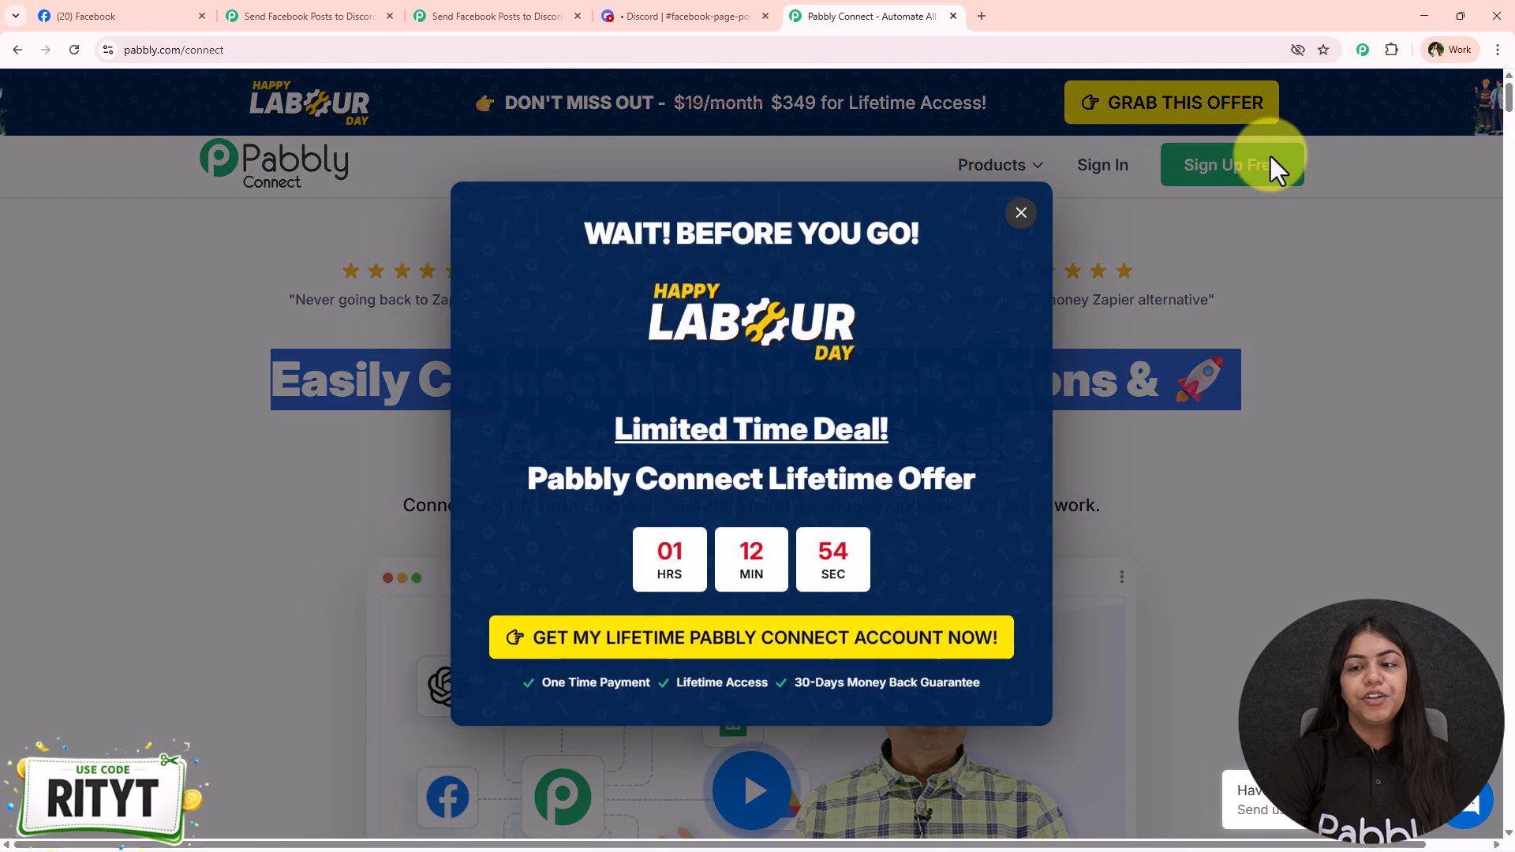
pyautogui.click(1020, 215)
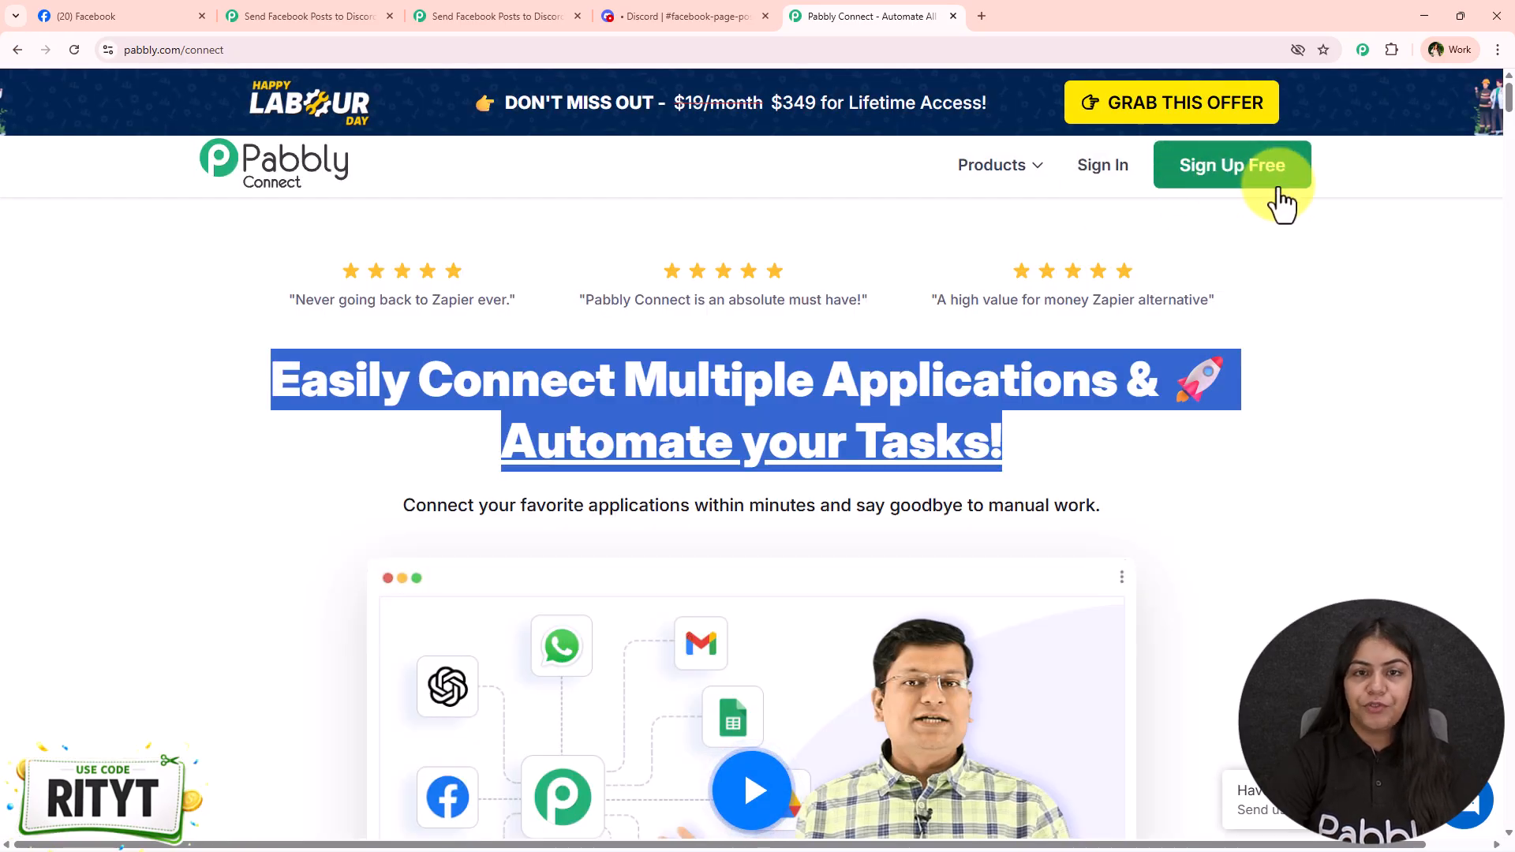
# Examine the Pabbly Connect landing page's headline, feature list, customer testimonial, community, how-it-works and workflow builder sections.
pyautogui.click(592, 436)
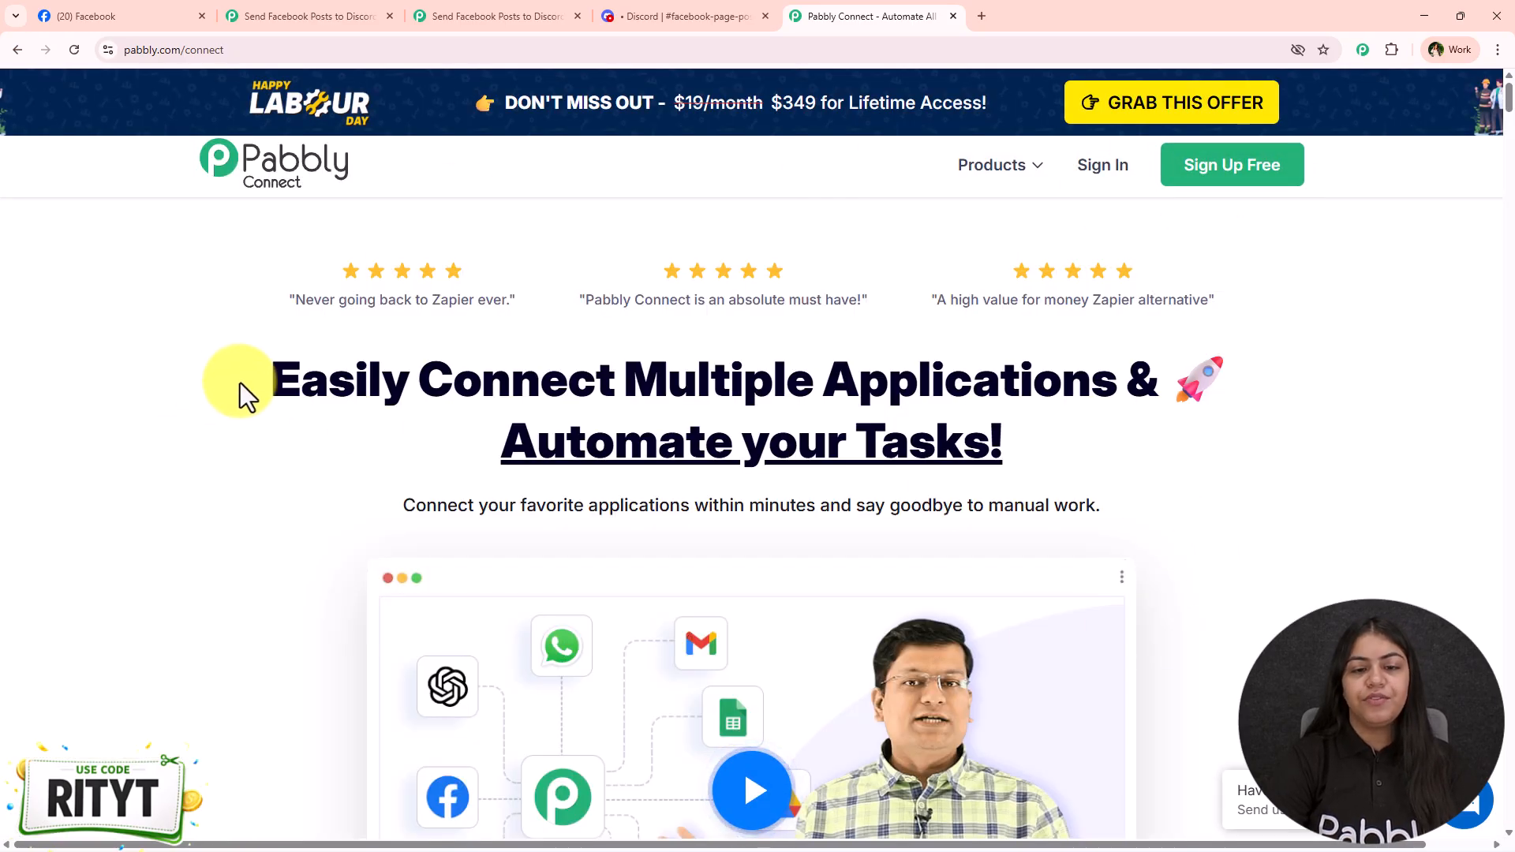
pyautogui.moveTo(244, 396); pyautogui.dragTo(1069, 464)
pyautogui.scroll(-1, 1057, 473)
pyautogui.scroll(-4, 1057, 494)
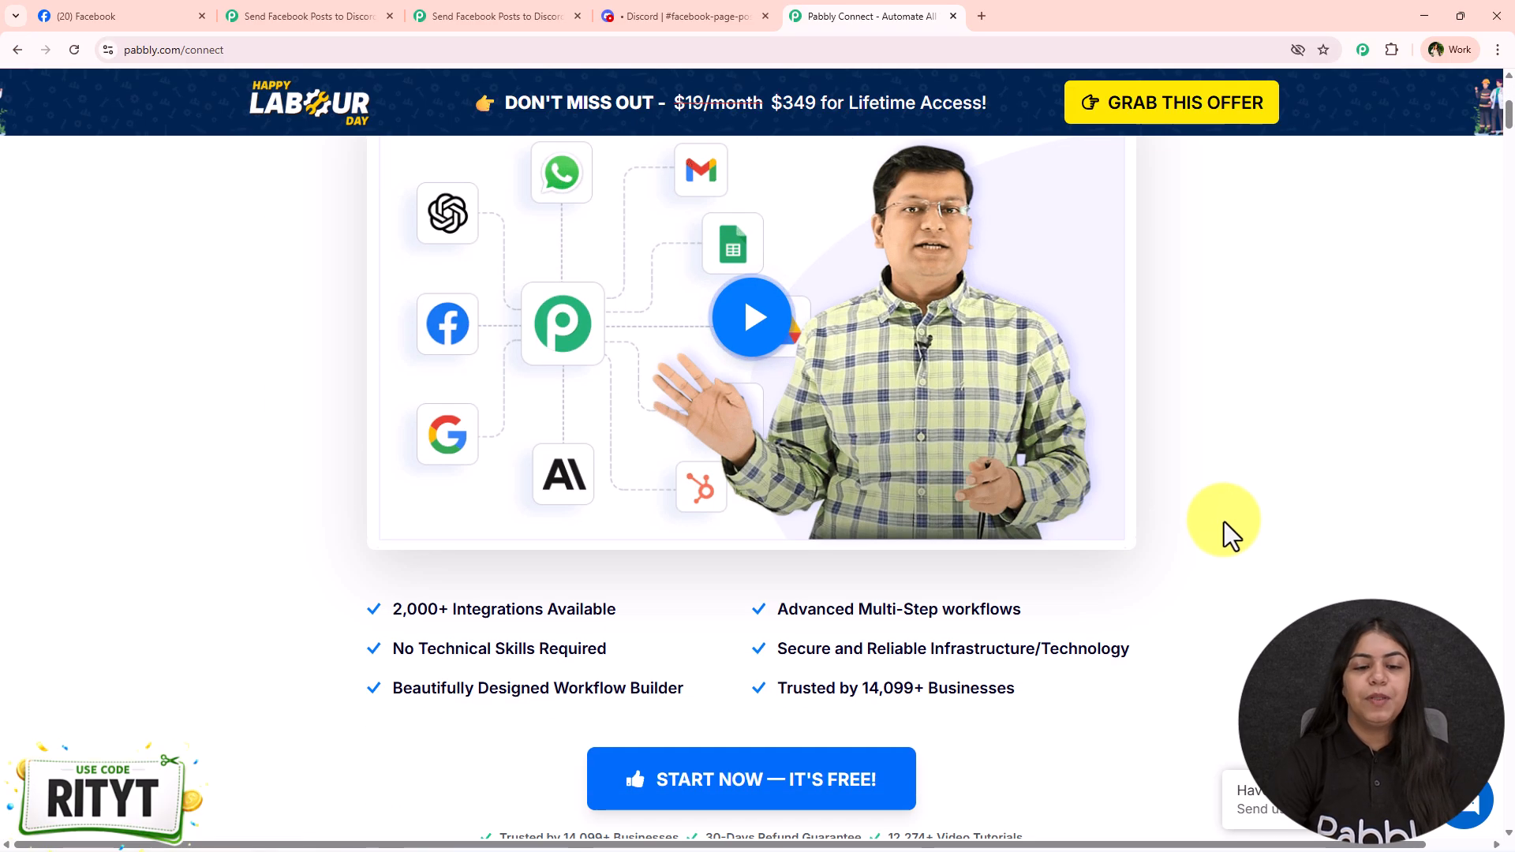
pyautogui.scroll(2, 1224, 528)
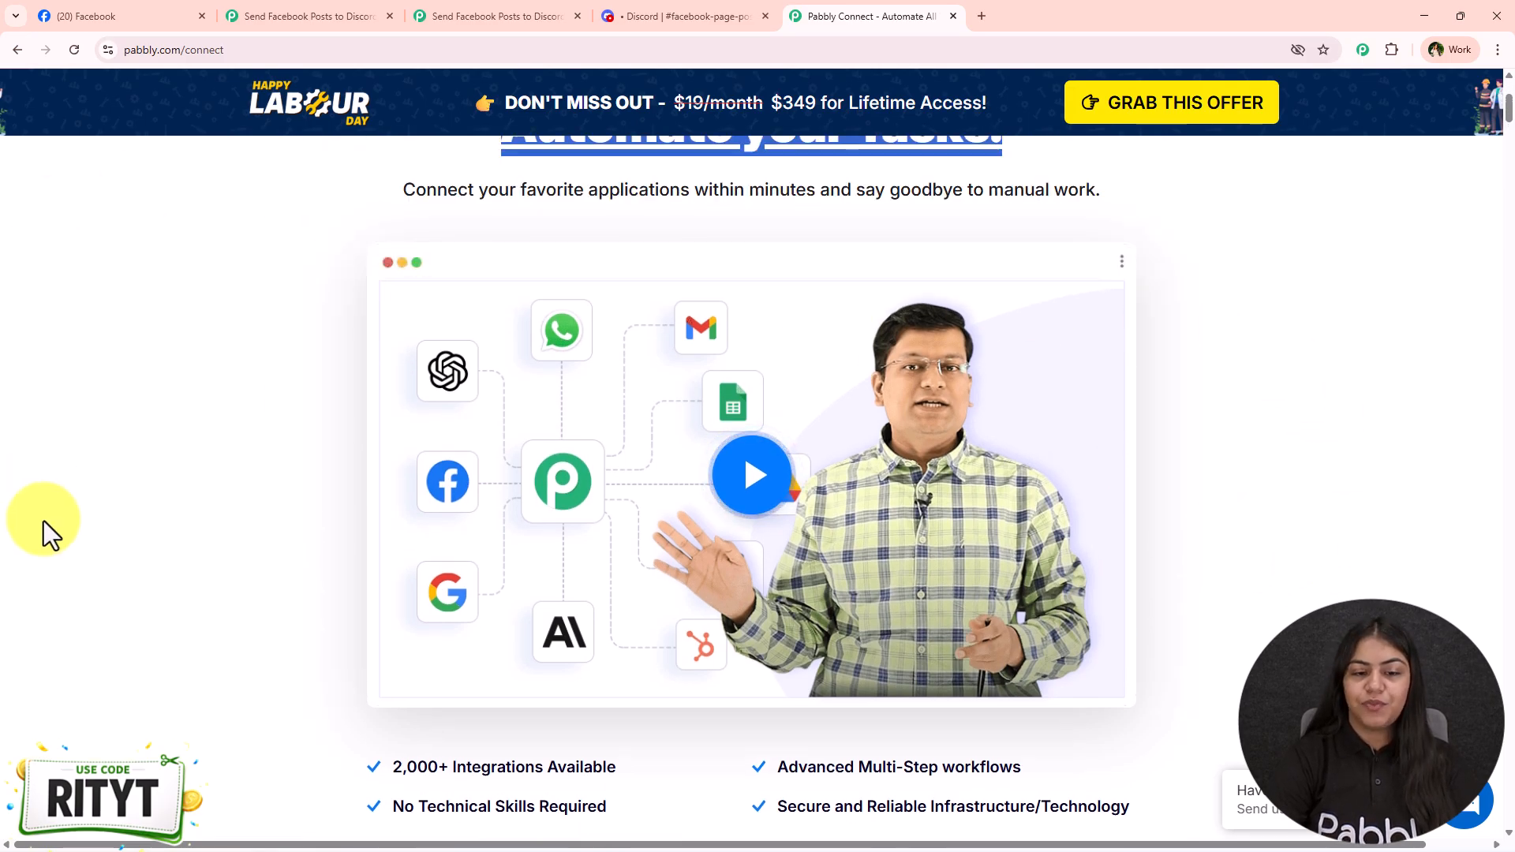
pyautogui.scroll(-8, 203, 433)
pyautogui.scroll(-2, 203, 432)
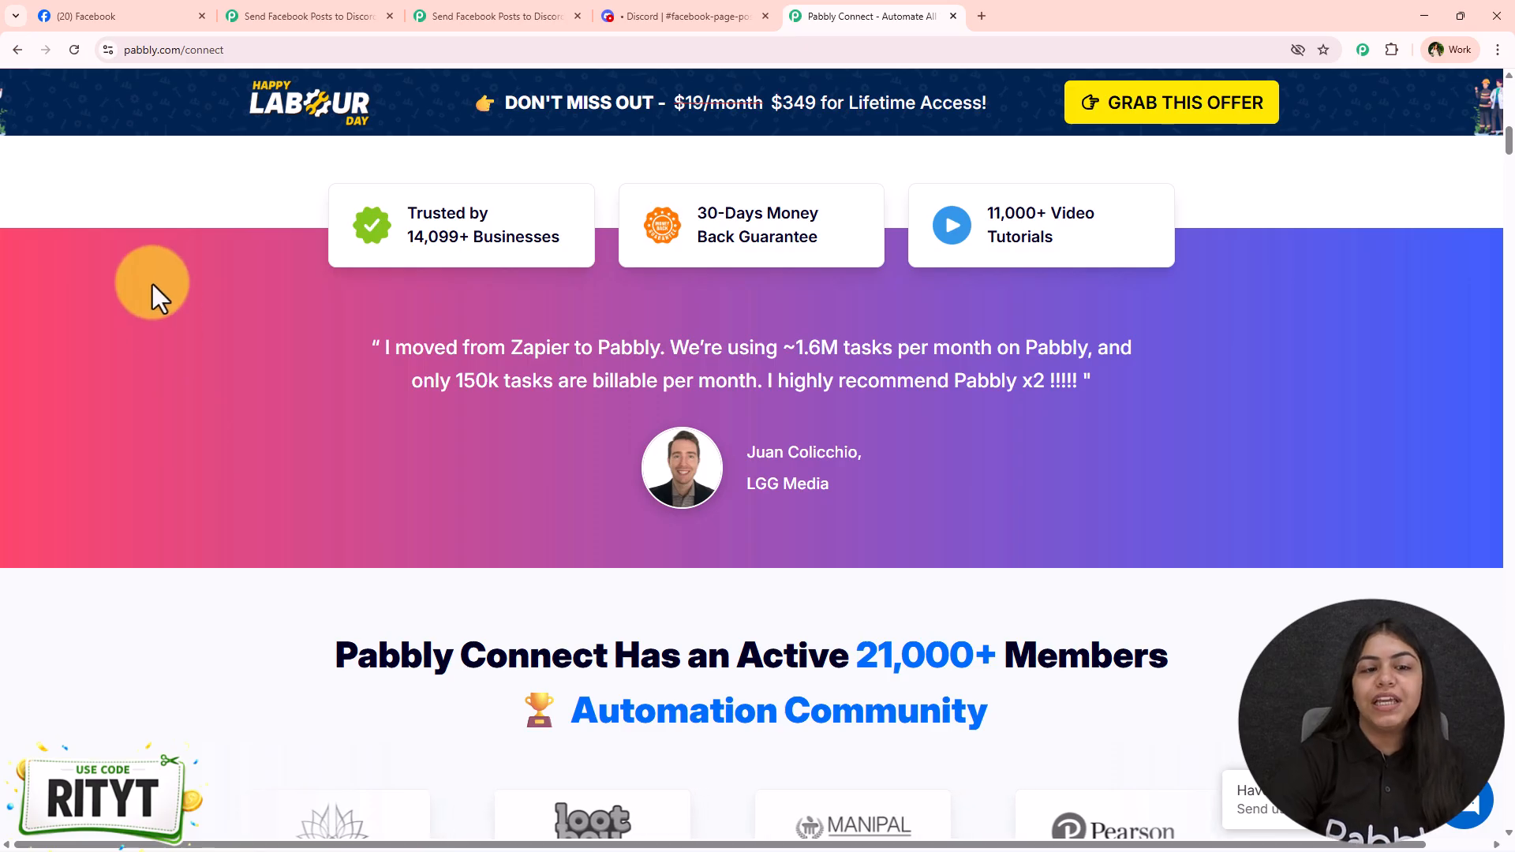
pyautogui.scroll(-1, 145, 338)
pyautogui.moveTo(322, 257); pyautogui.dragTo(1252, 305)
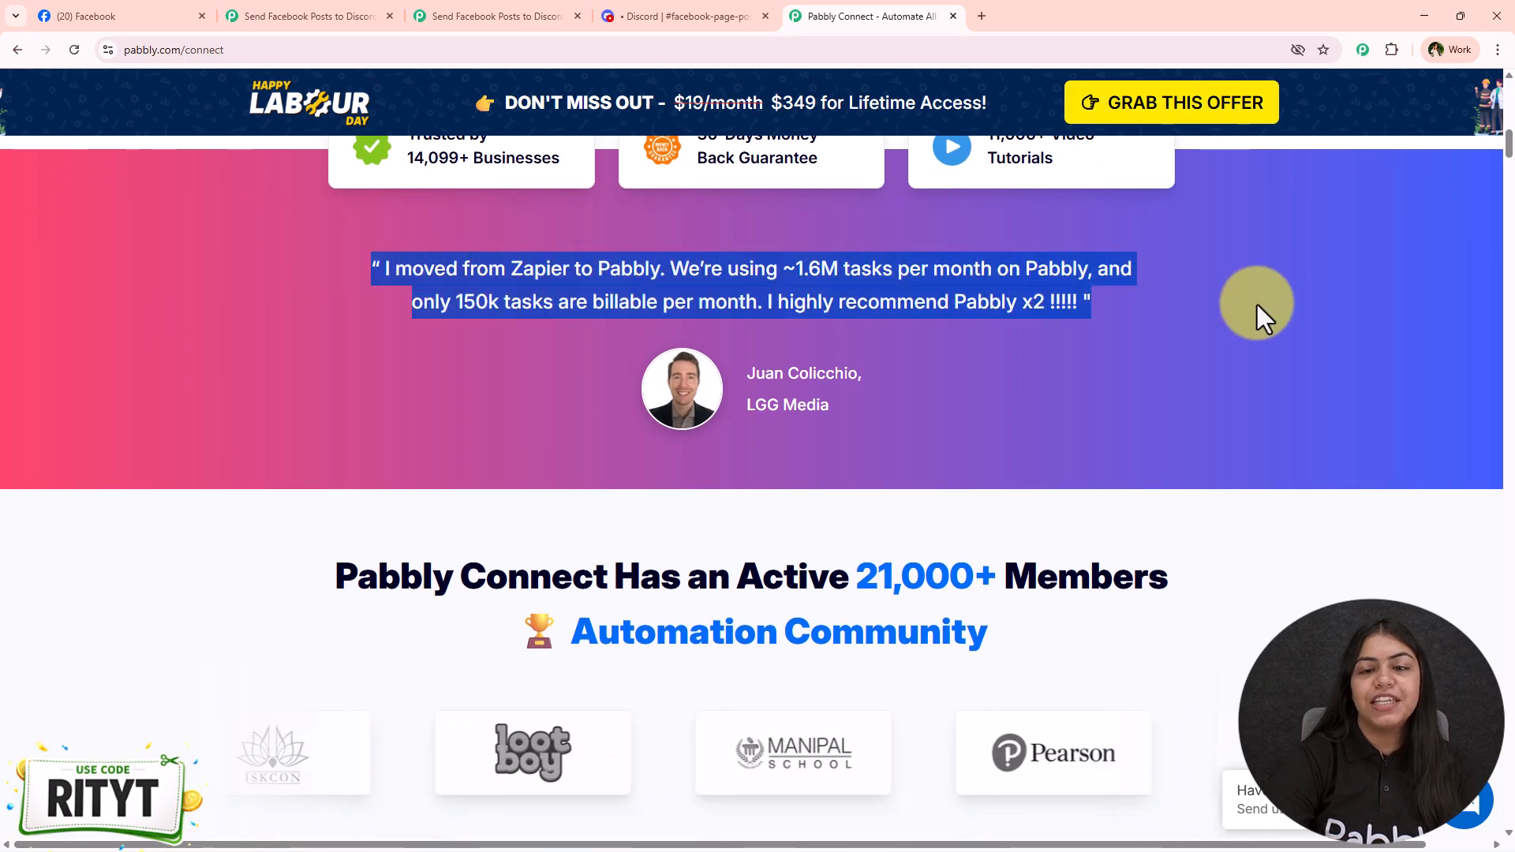
pyautogui.click(1231, 354)
pyautogui.scroll(-1, 1209, 362)
pyautogui.scroll(-8, 1205, 367)
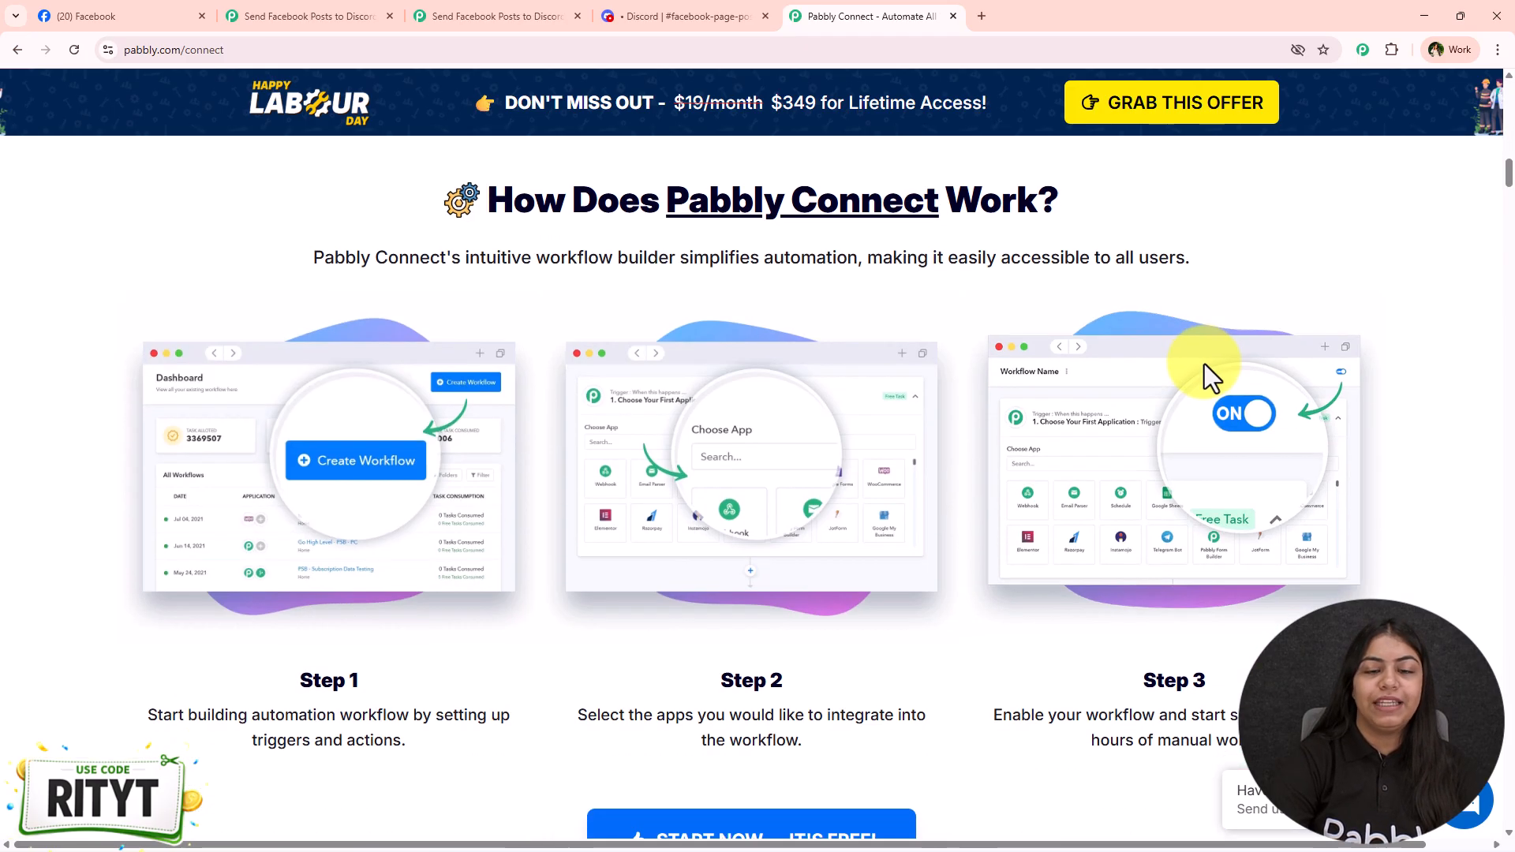
pyautogui.scroll(5, 1192, 426)
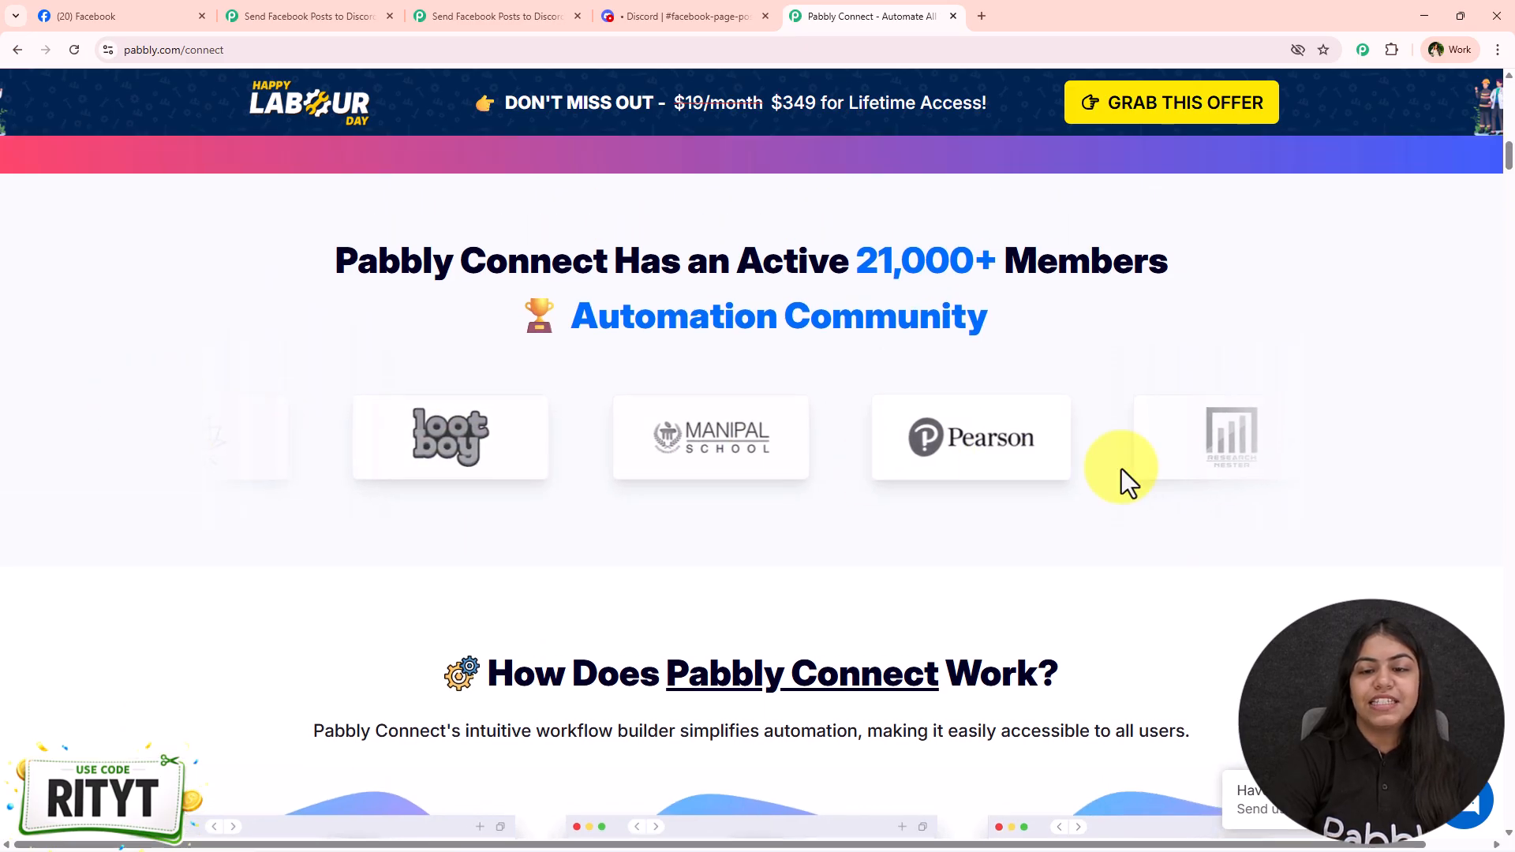
pyautogui.scroll(-2, 1341, 552)
pyautogui.scroll(-15, 1338, 561)
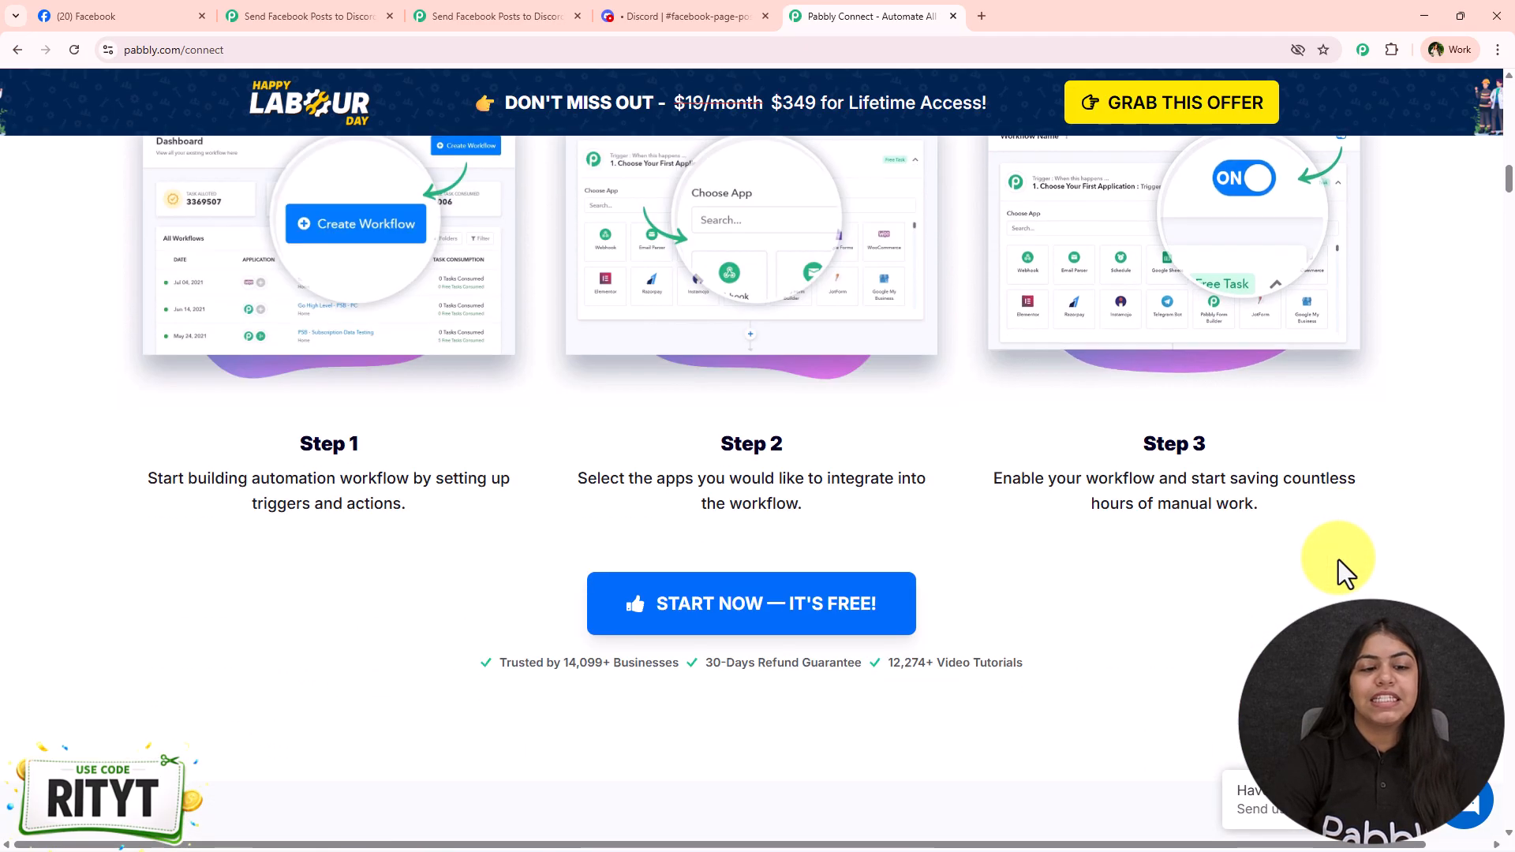
pyautogui.scroll(-1, 1338, 553)
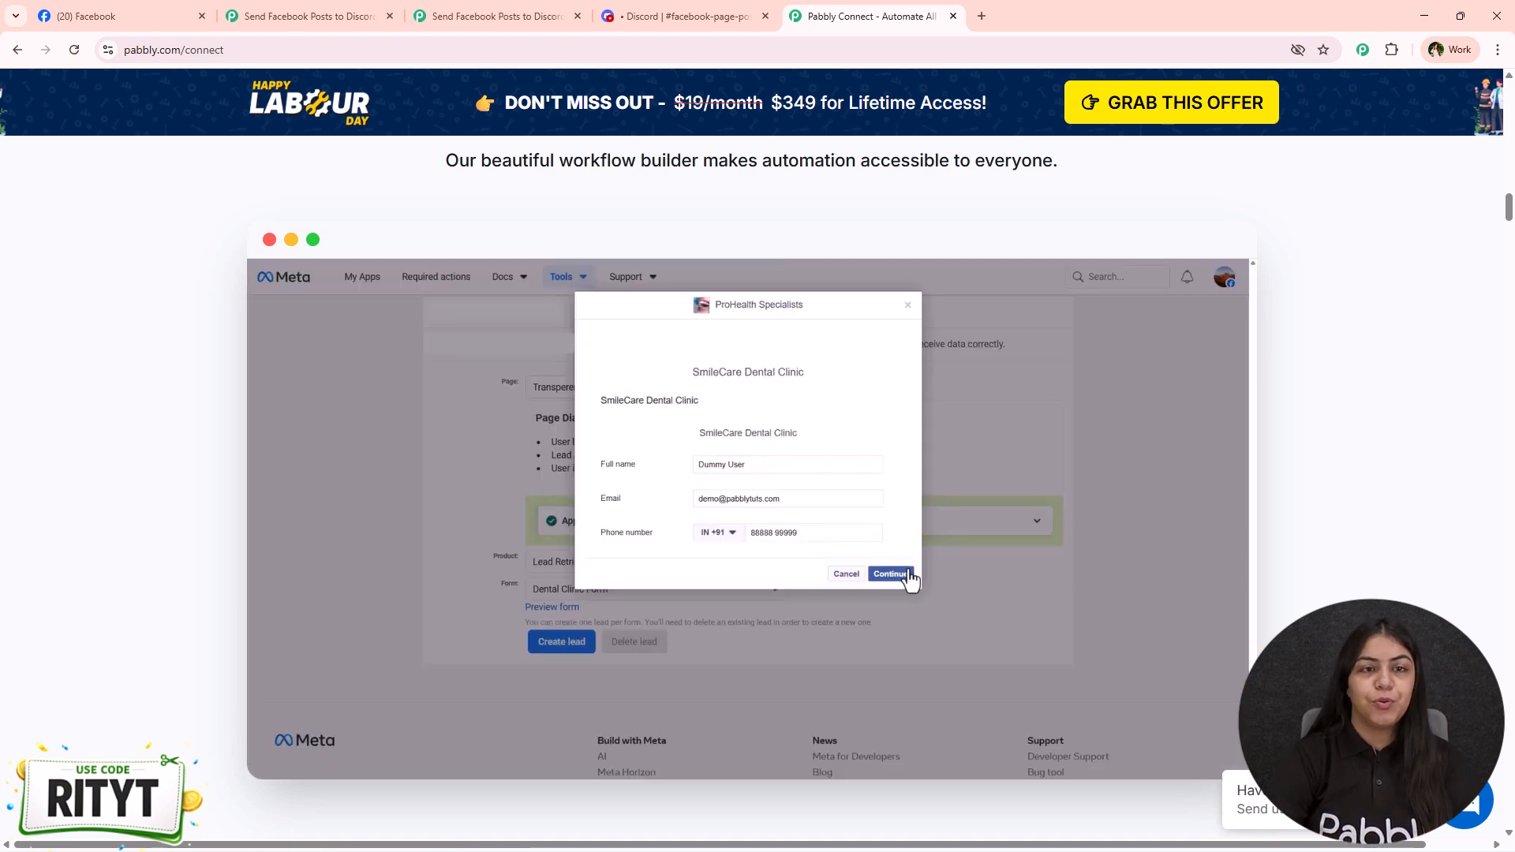
# In the empty workflow, add a trigger with Facebook Pages as the app and New Post as the event.
pyautogui.click(496, 16)
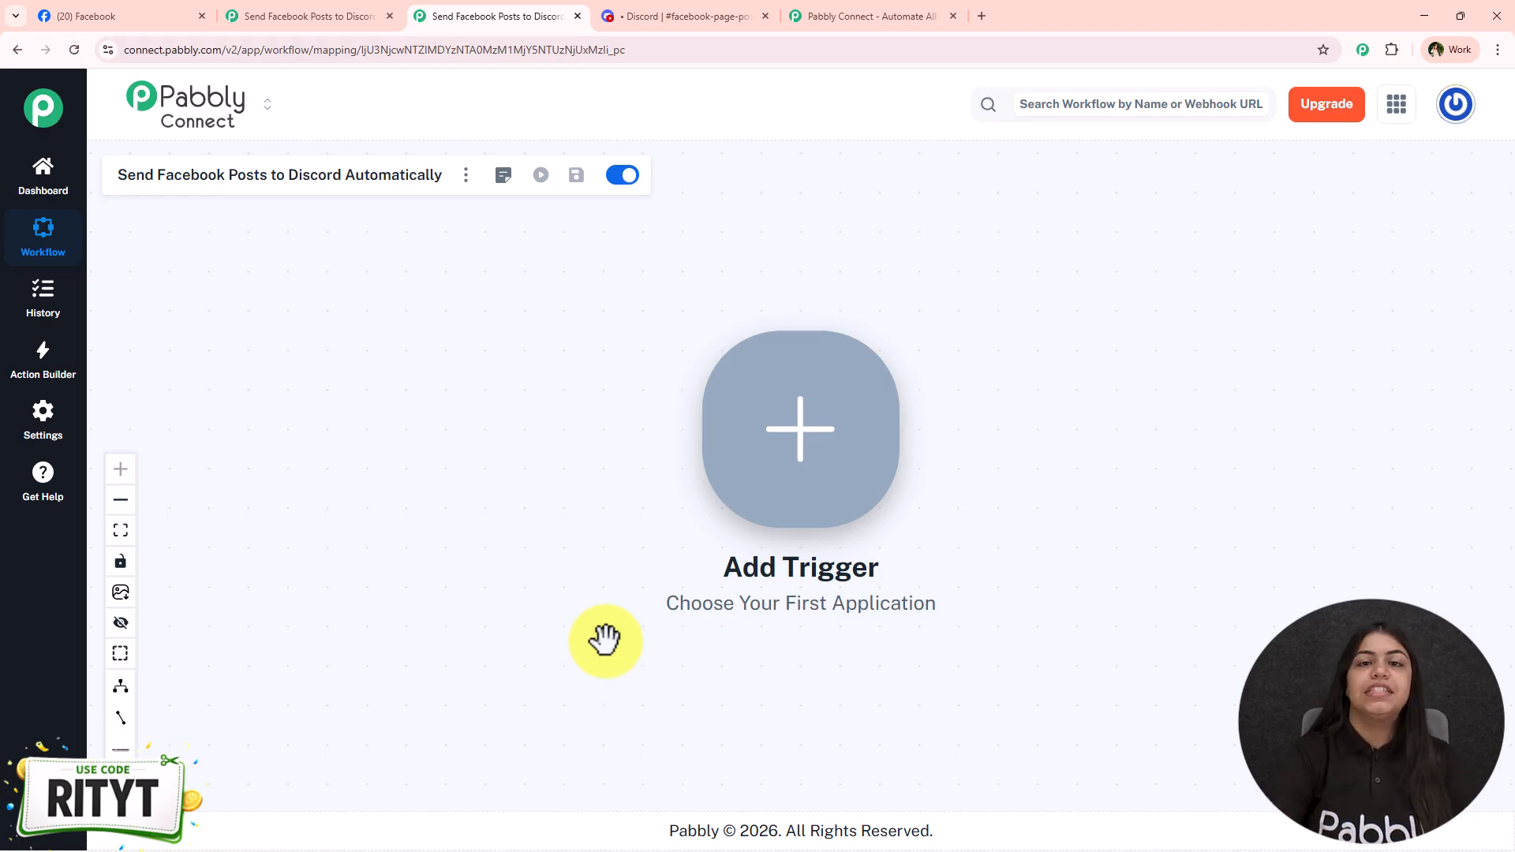
pyautogui.moveTo(1129, 552); pyautogui.dragTo(639, 497)
pyautogui.click(287, 430)
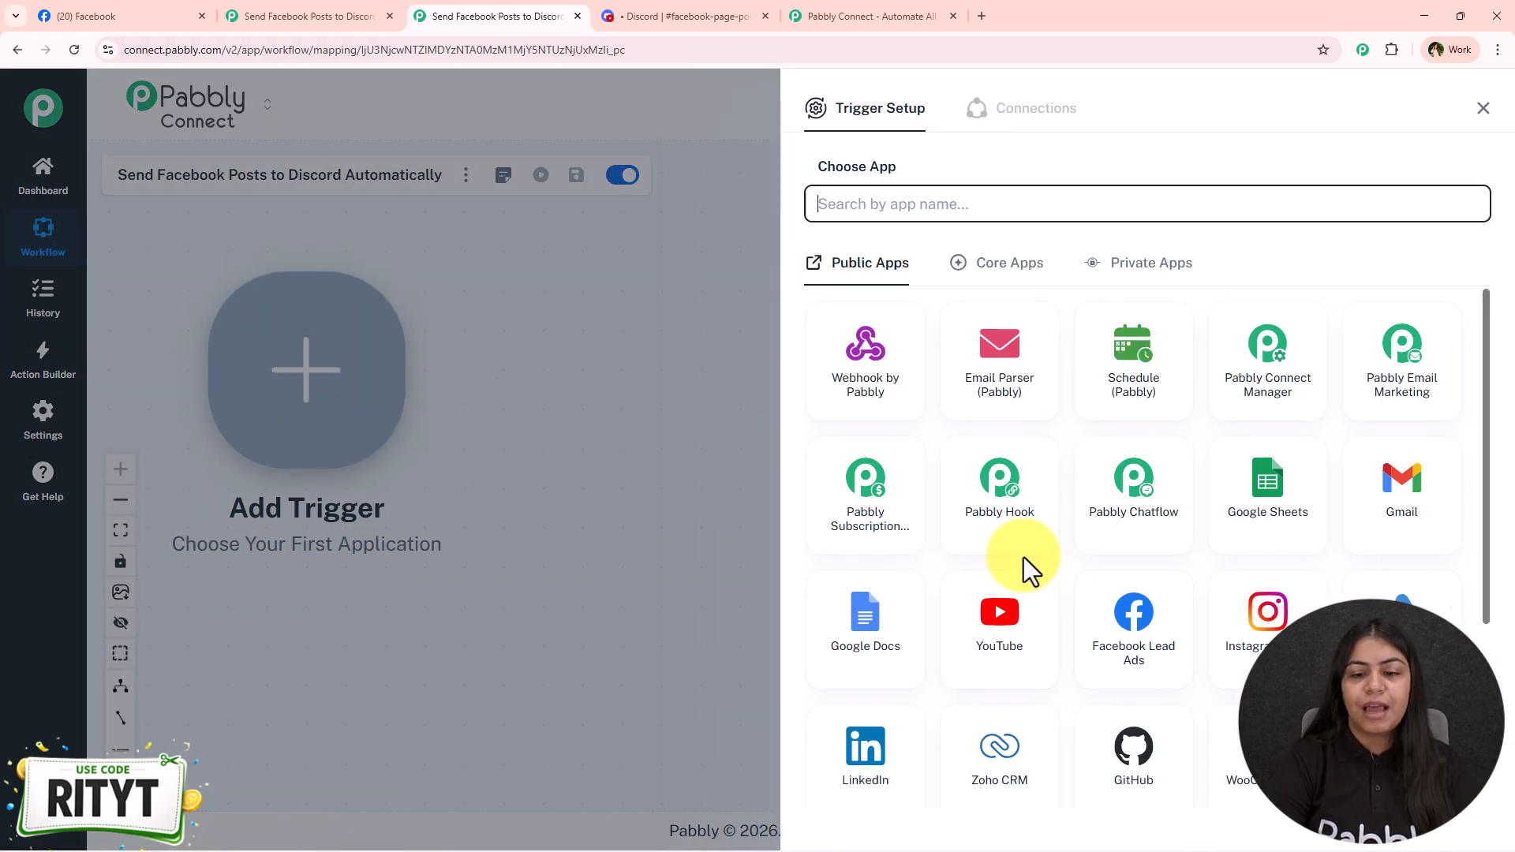
pyautogui.write('Fac')
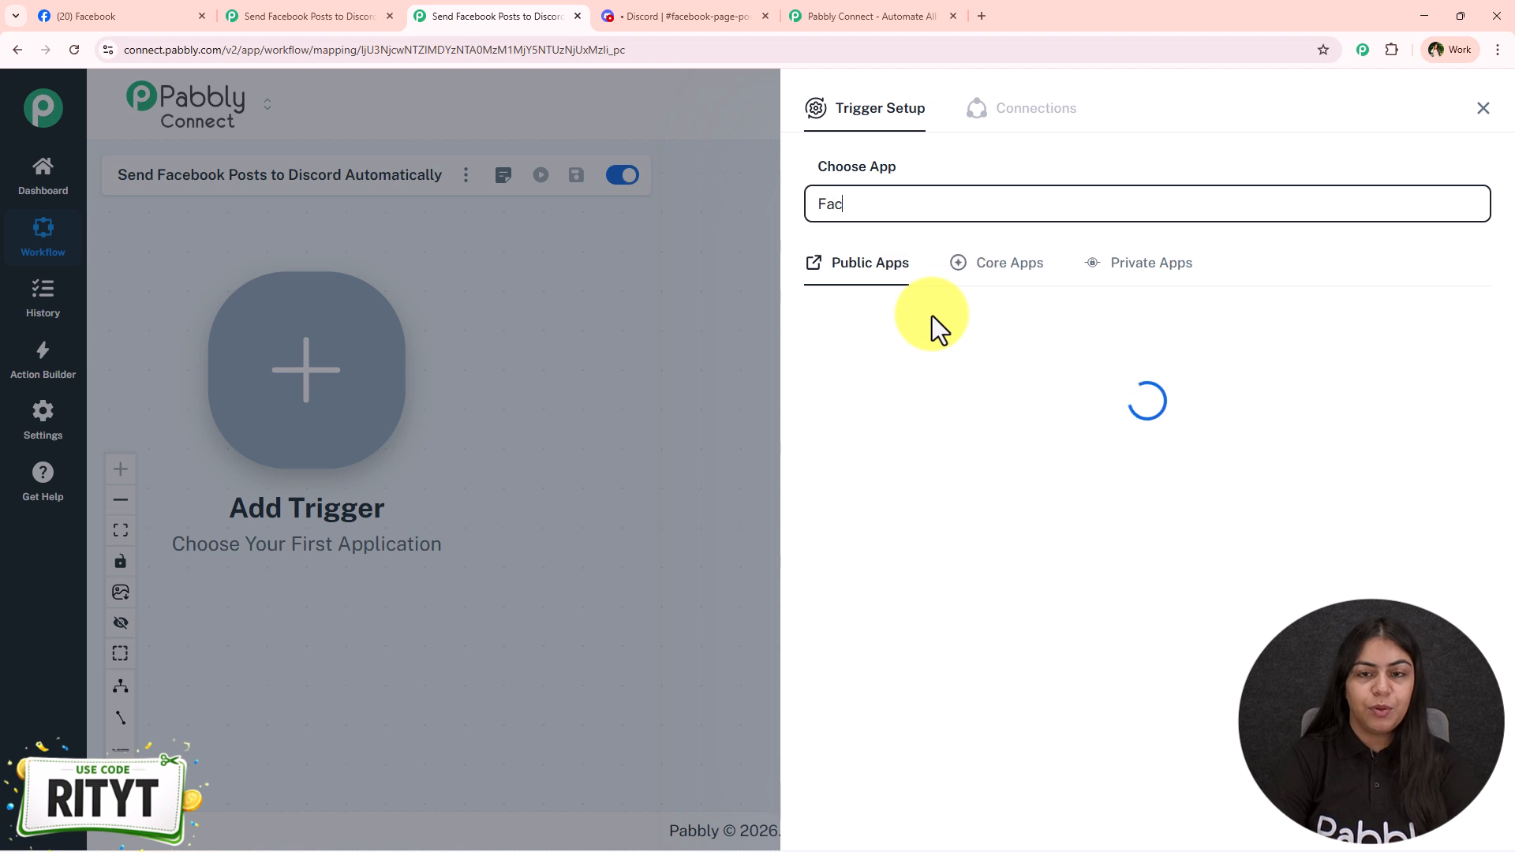
pyautogui.write('e')
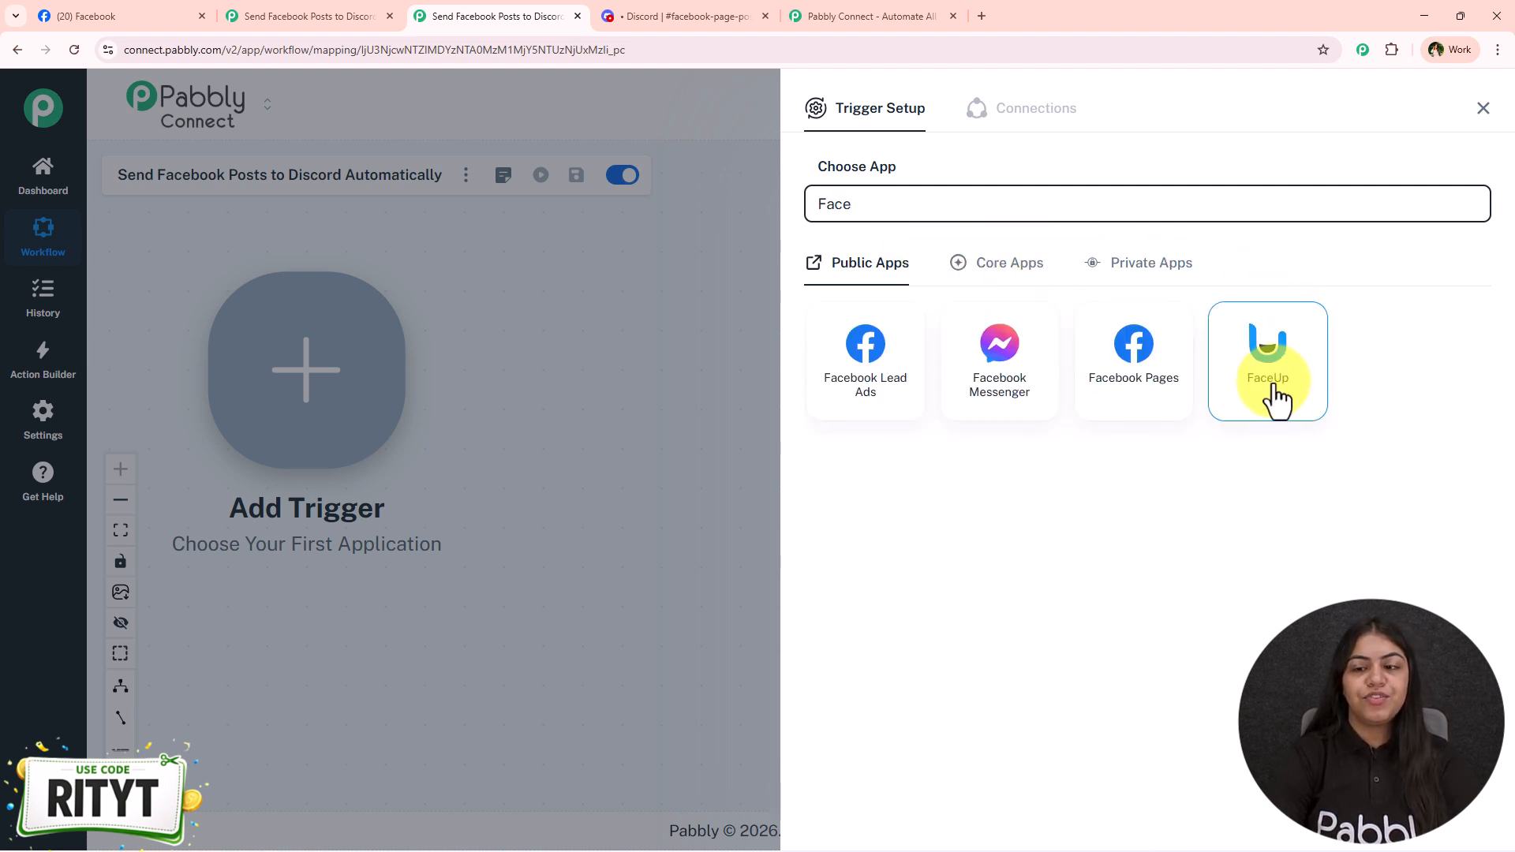
pyautogui.click(1138, 400)
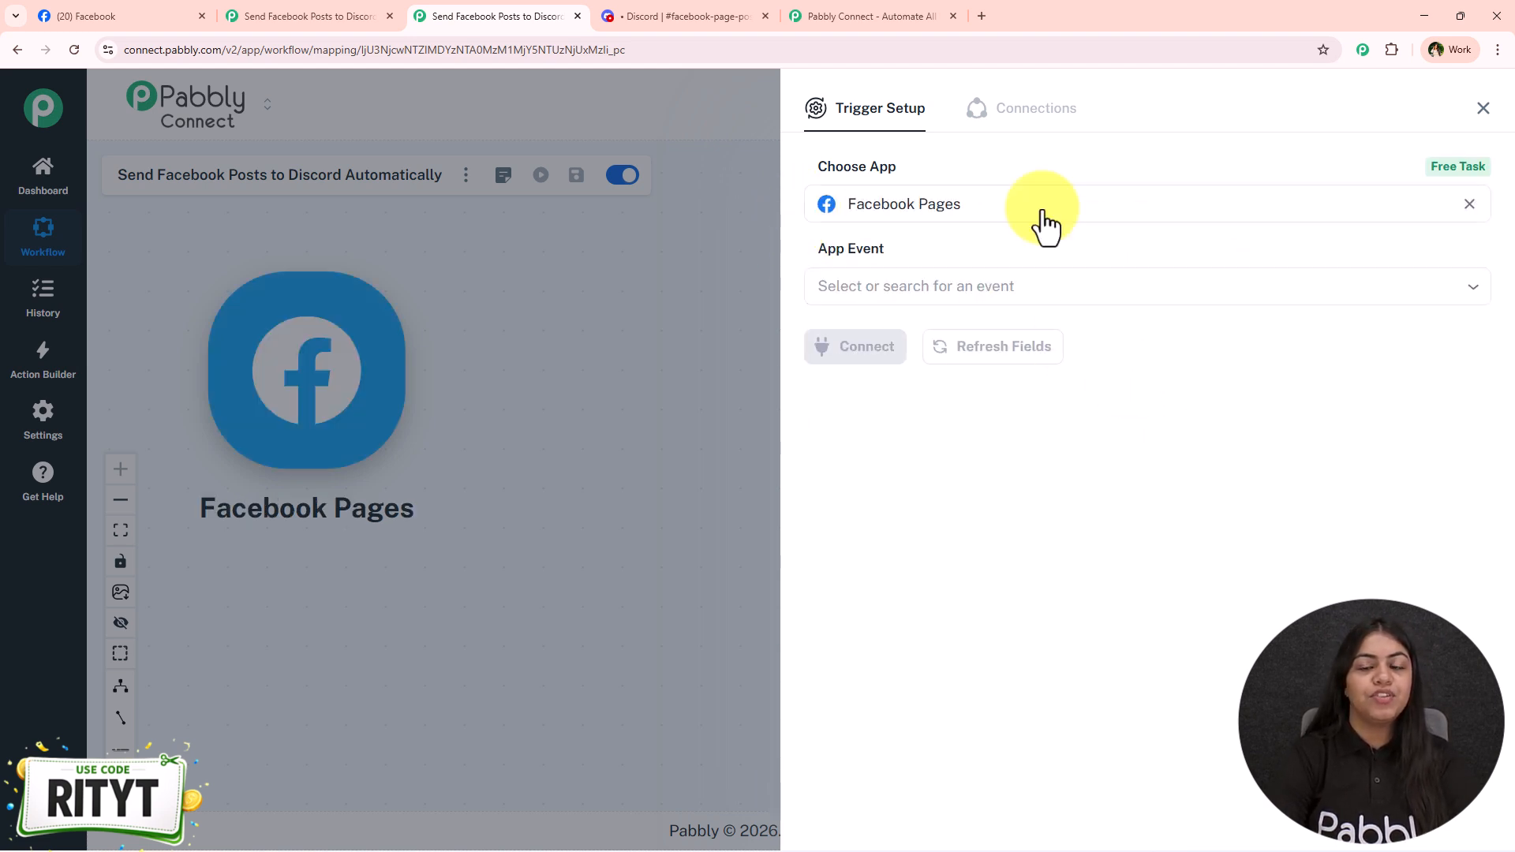
pyautogui.click(1208, 280)
pyautogui.click(900, 369)
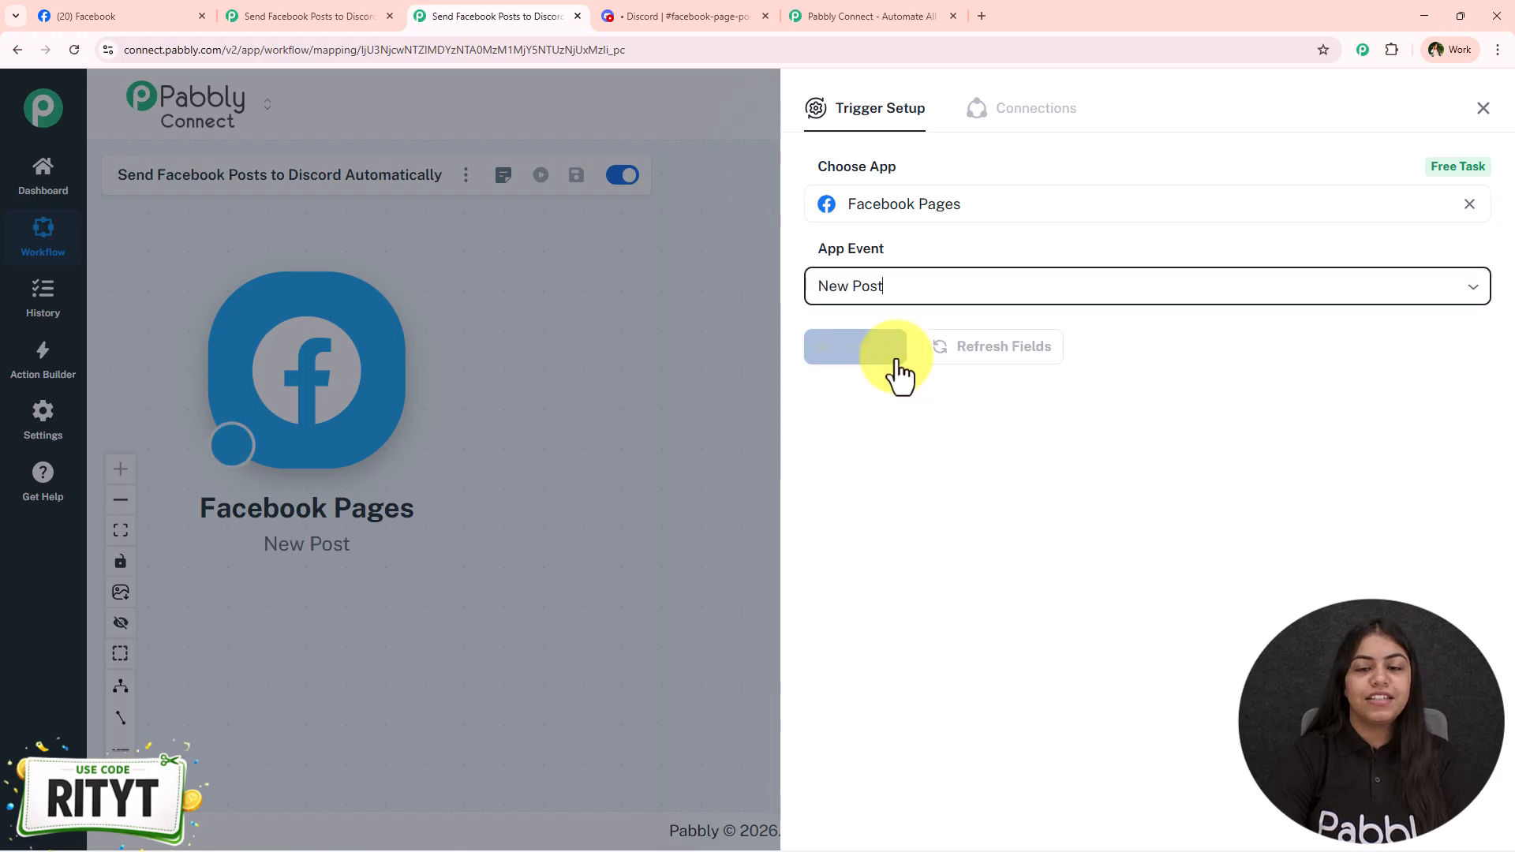
# Connect the trigger through a new Facebook Pages connection, authorizing Pabbly Connect with the existing Facebook profile.
pyautogui.click(899, 369)
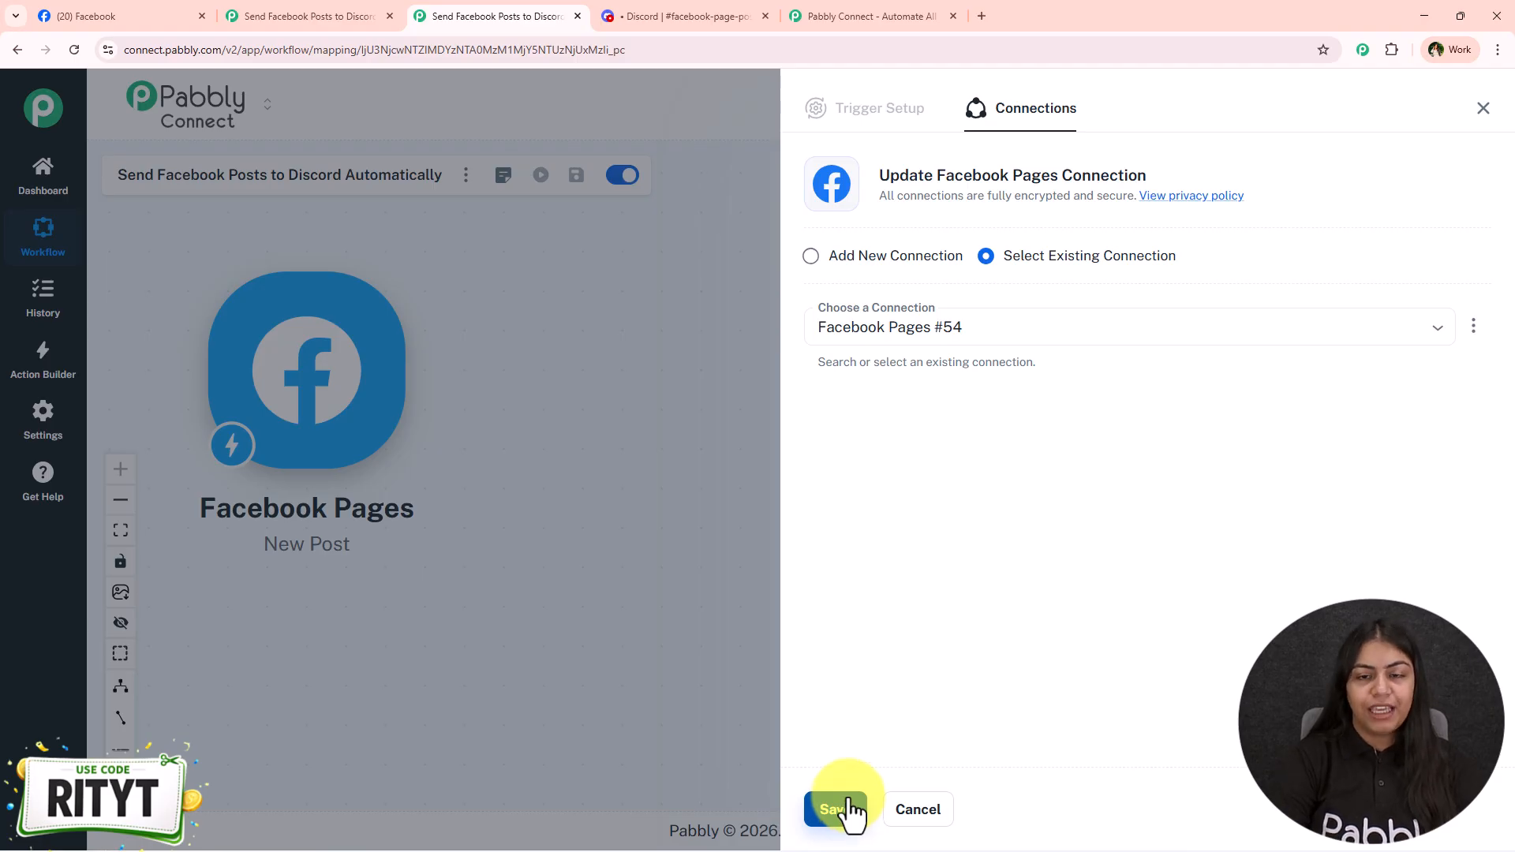
pyautogui.click(896, 260)
pyautogui.click(897, 466)
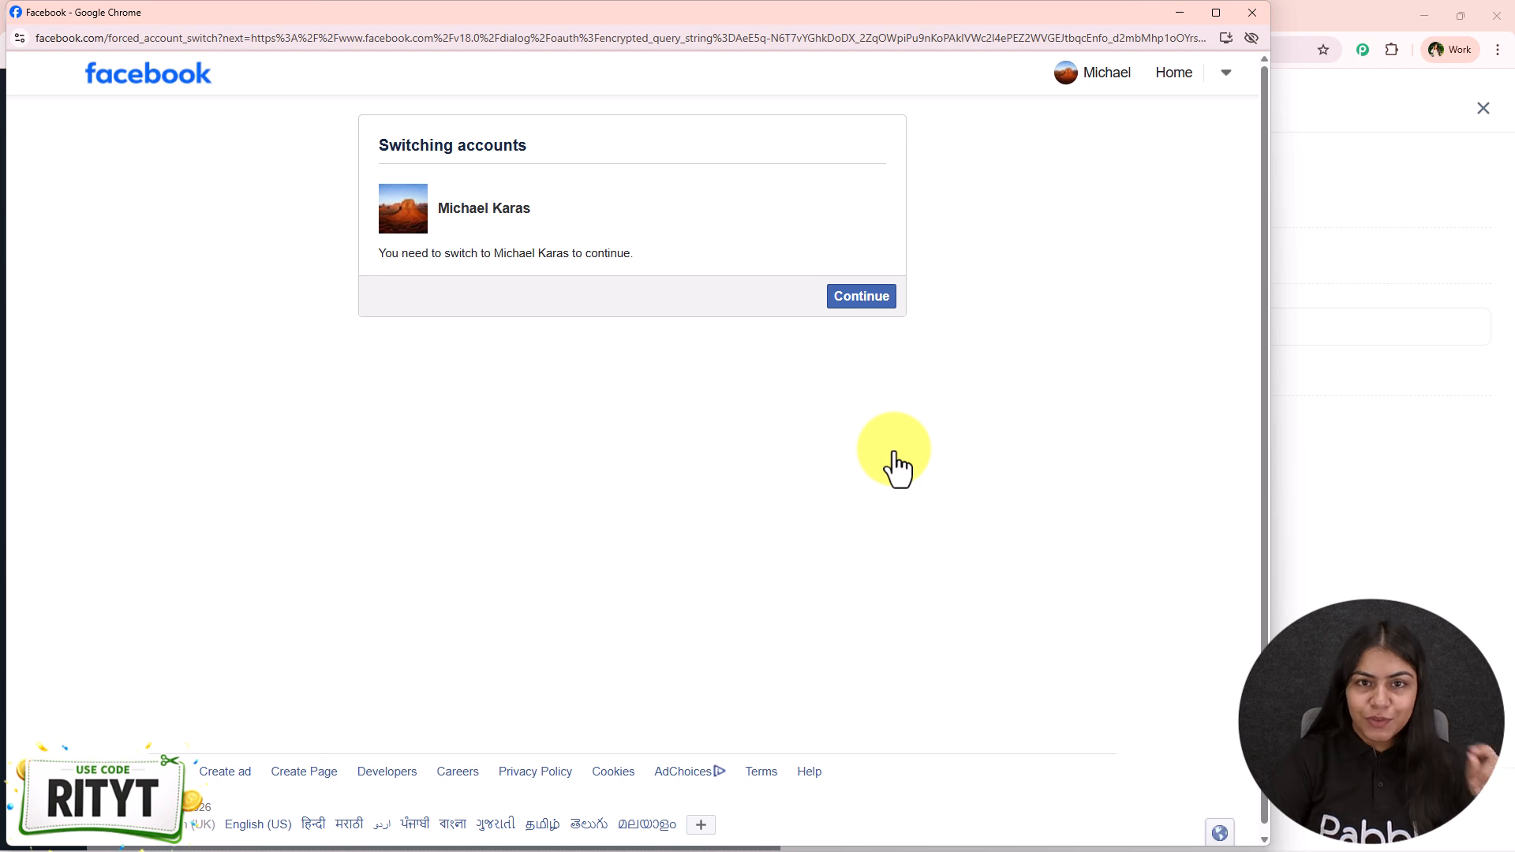
pyautogui.click(856, 301)
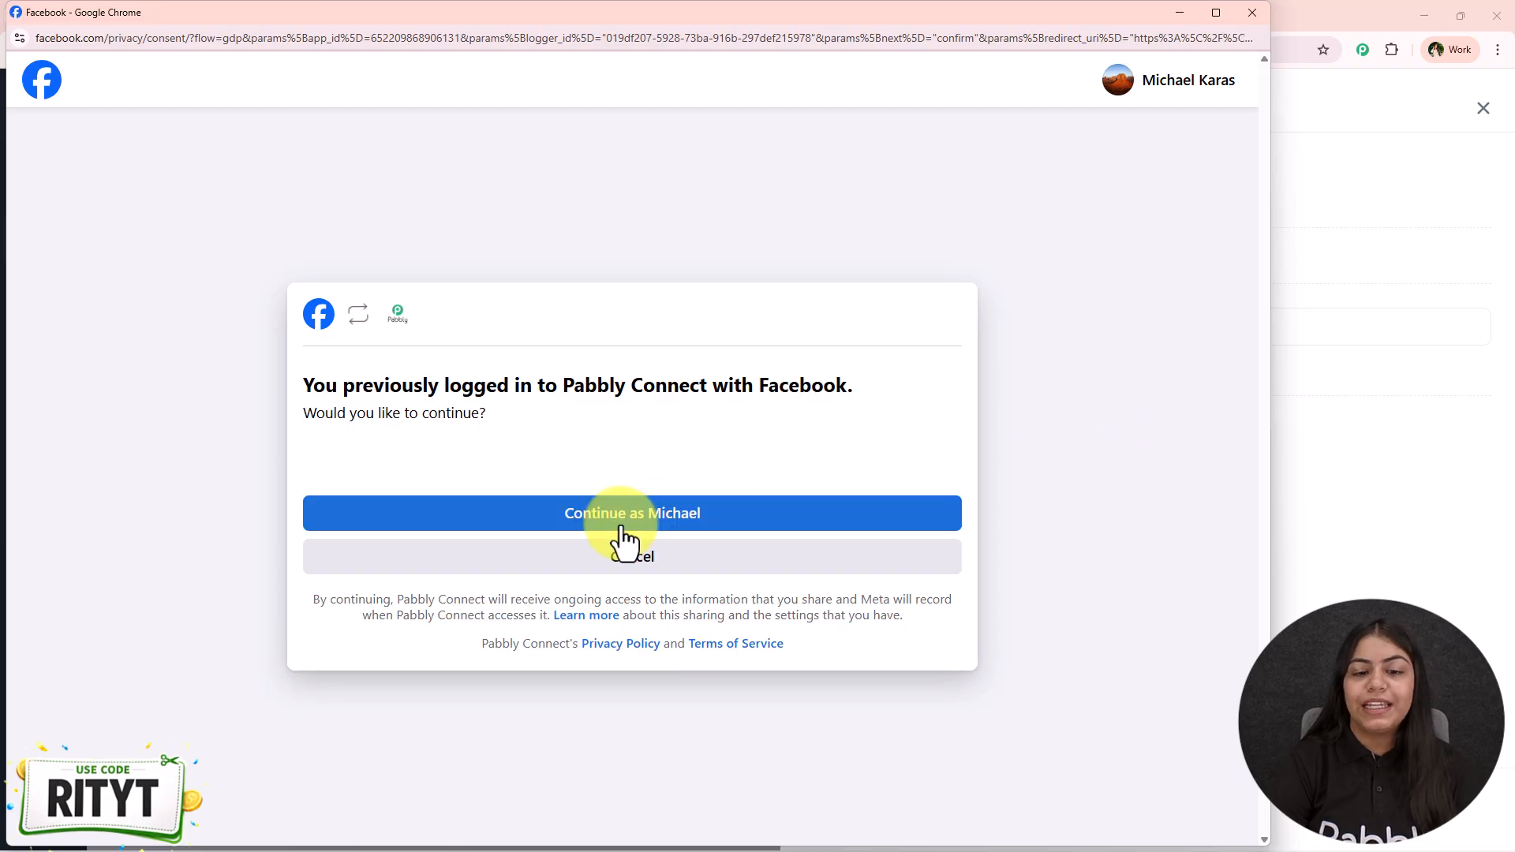
pyautogui.click(622, 522)
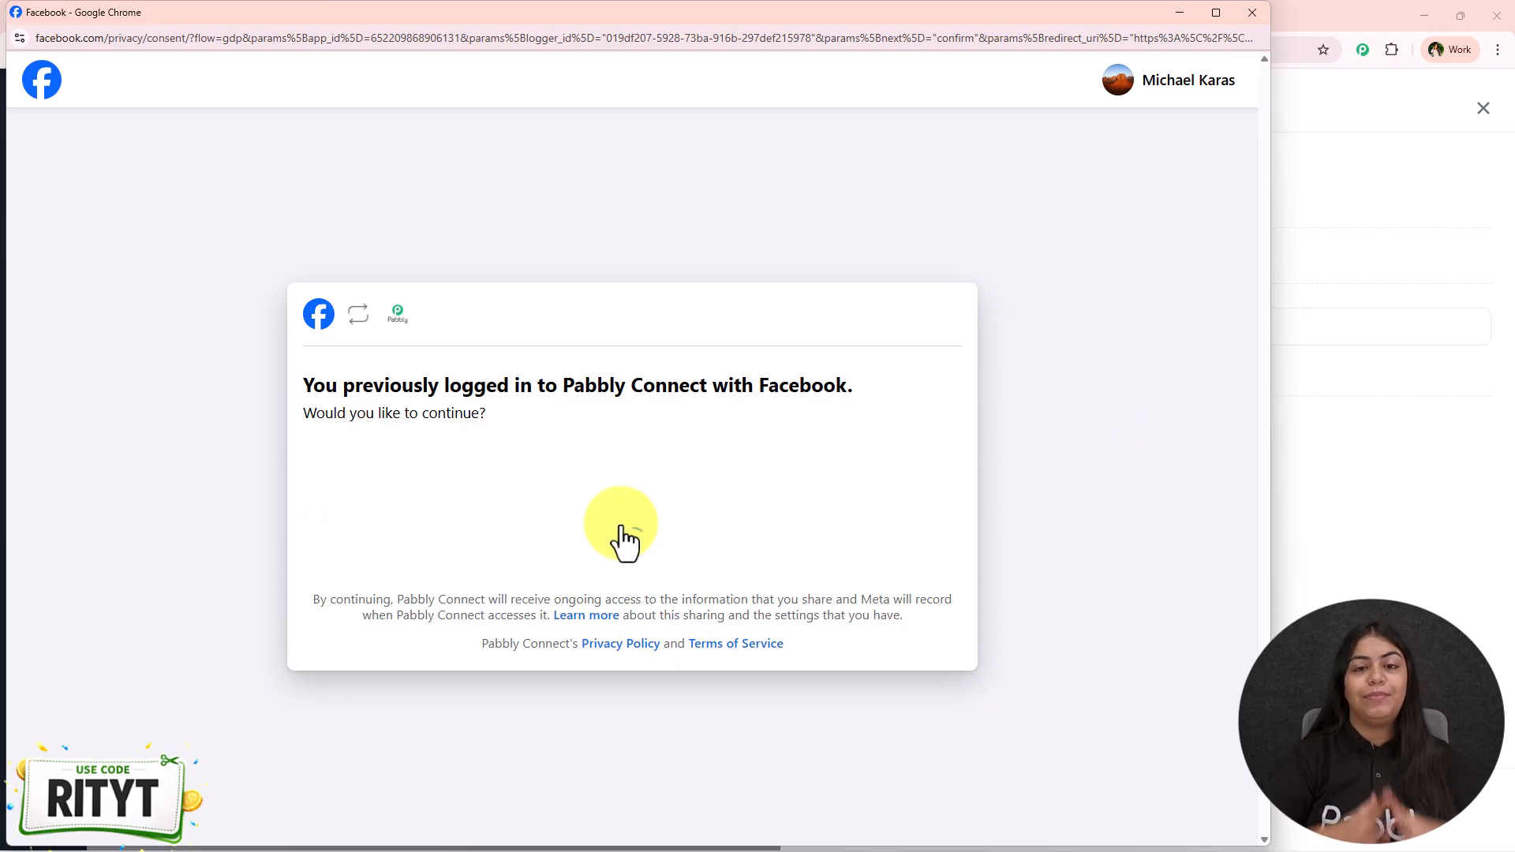
pyautogui.click(623, 527)
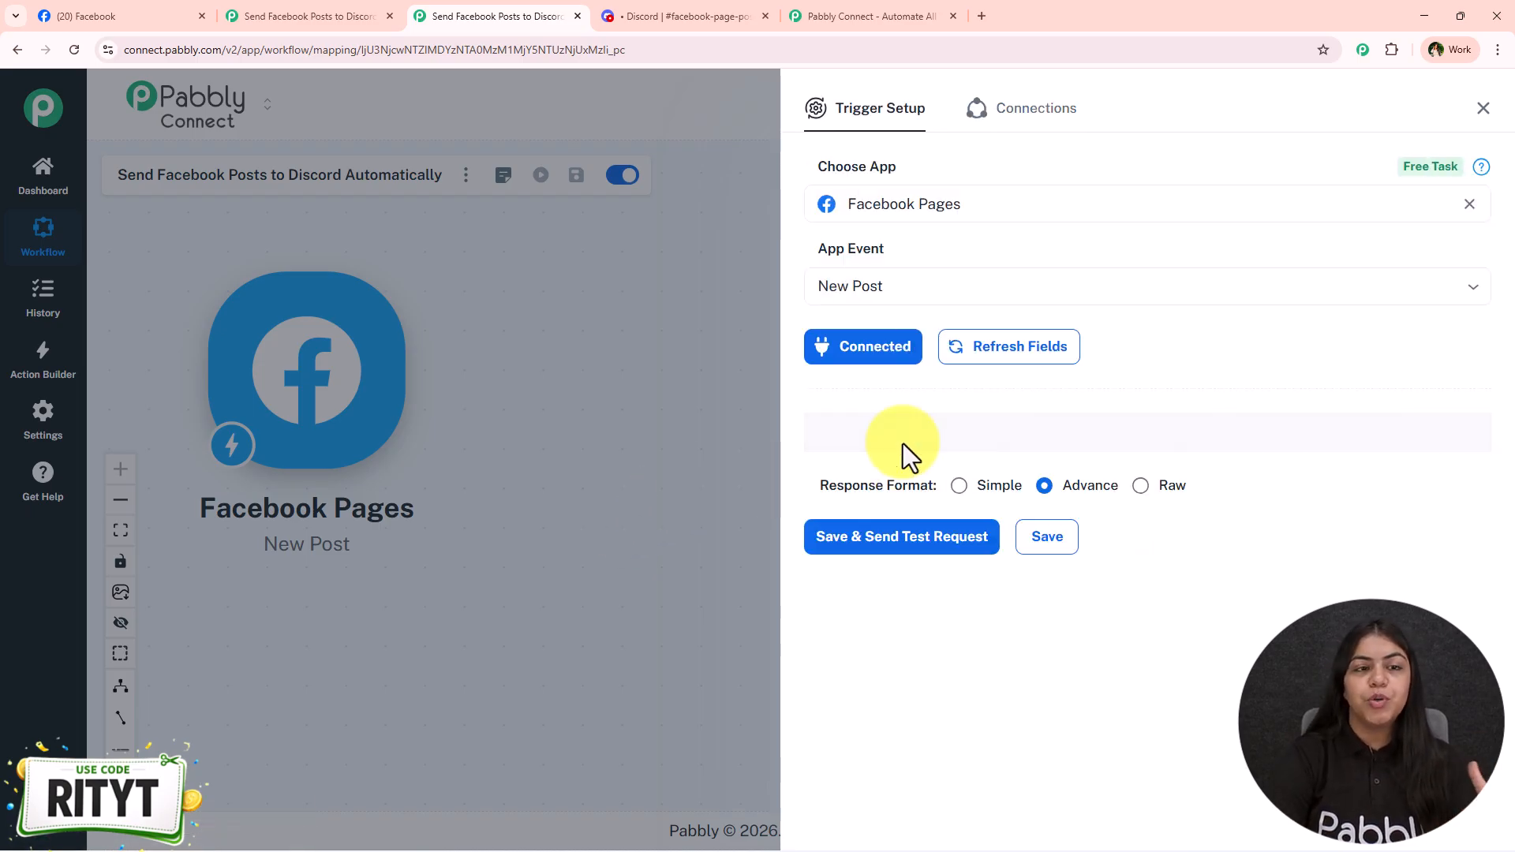
# Check the Digital Dynamics page on Facebook and select Digital Dynamics as the trigger's Facebook page.
pyautogui.click(135, 15)
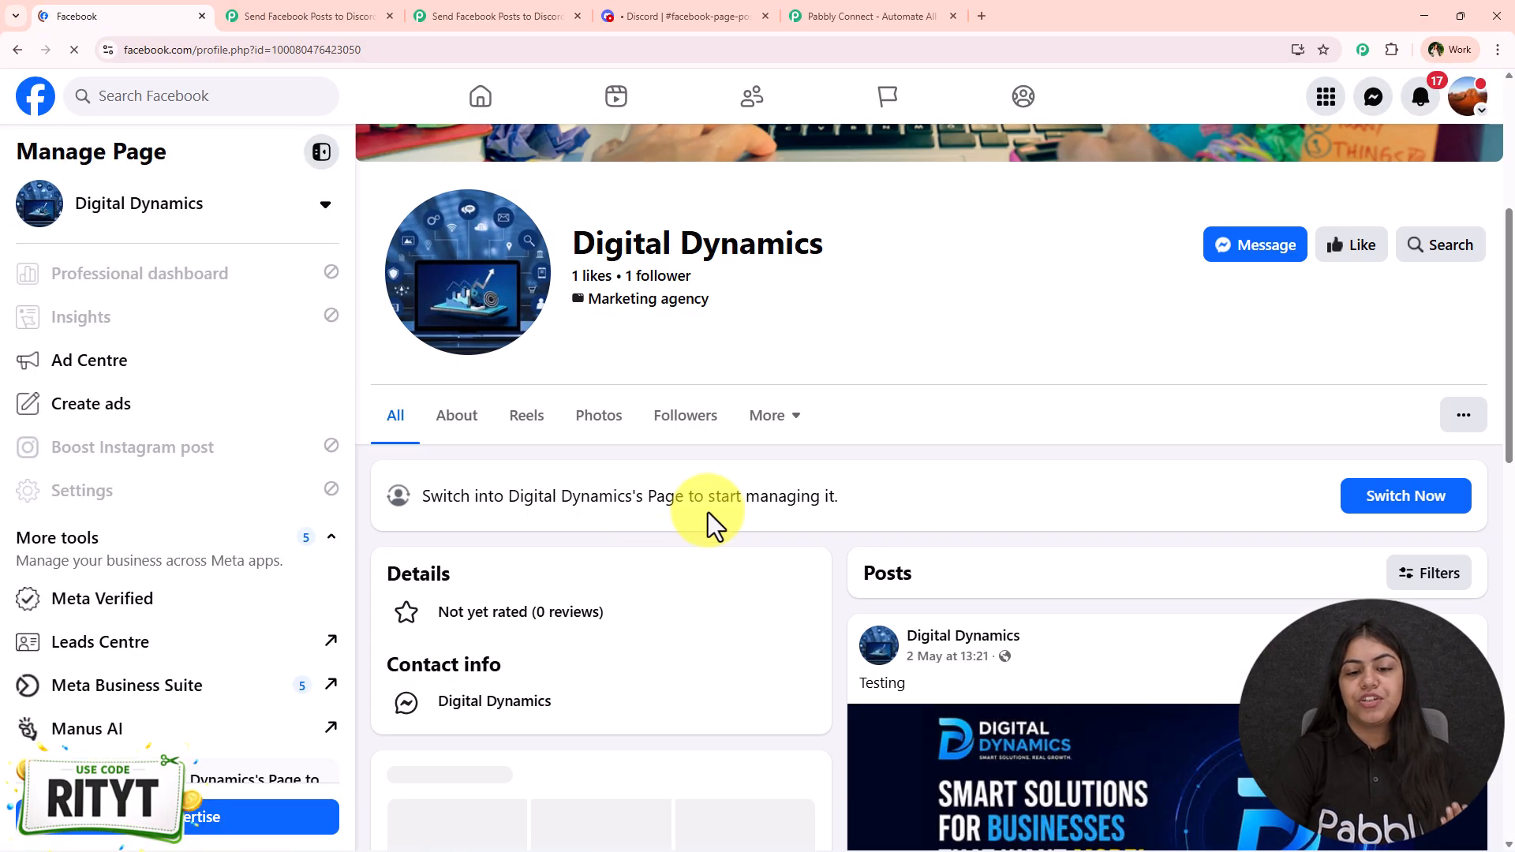
pyautogui.scroll(-10, 676, 728)
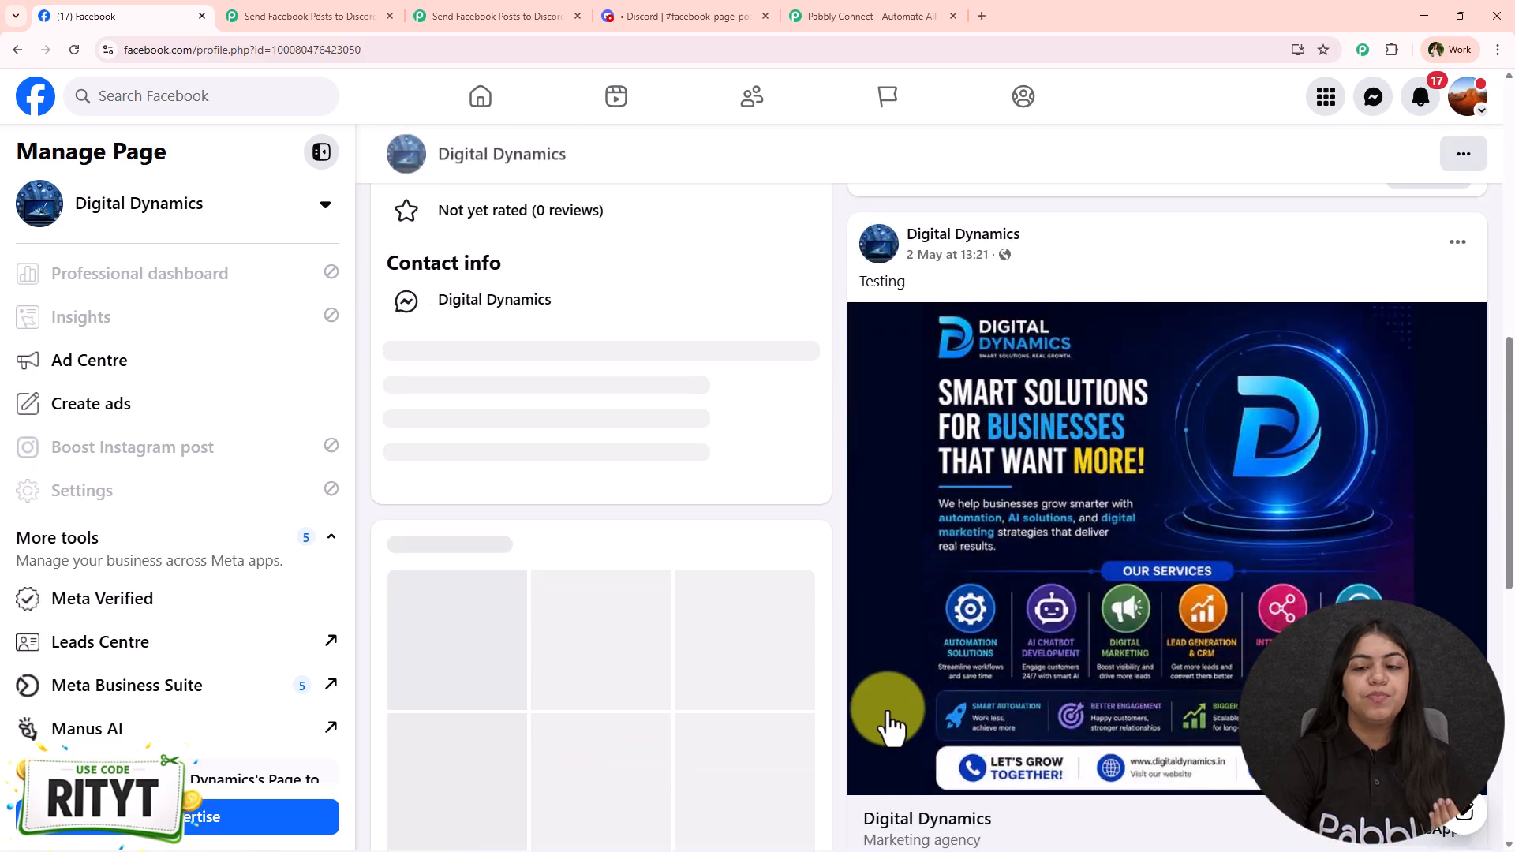
pyautogui.scroll(10, 795, 693)
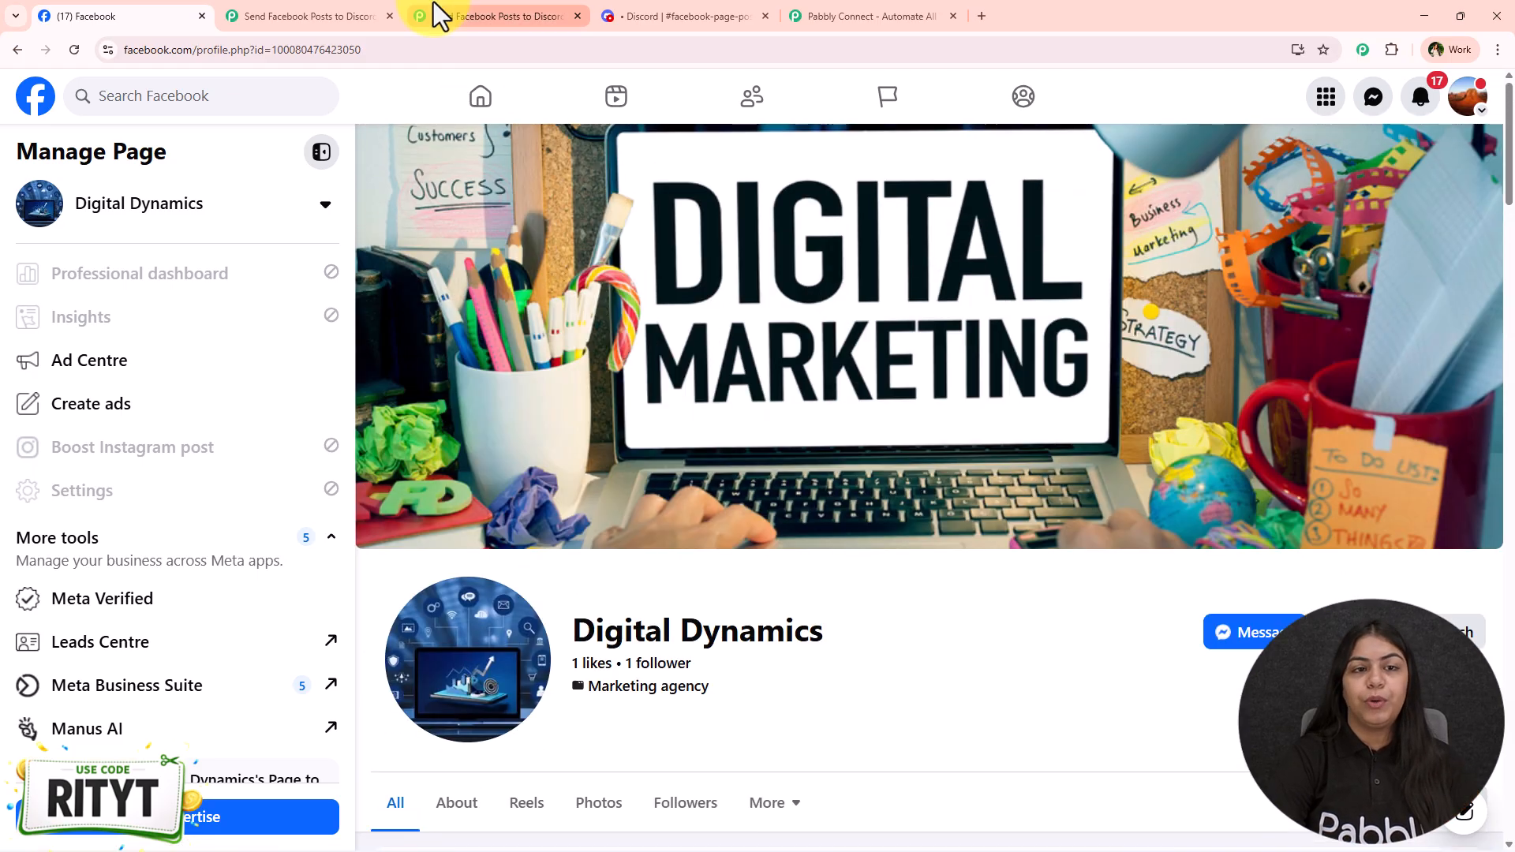
pyautogui.click(489, 16)
pyautogui.click(913, 430)
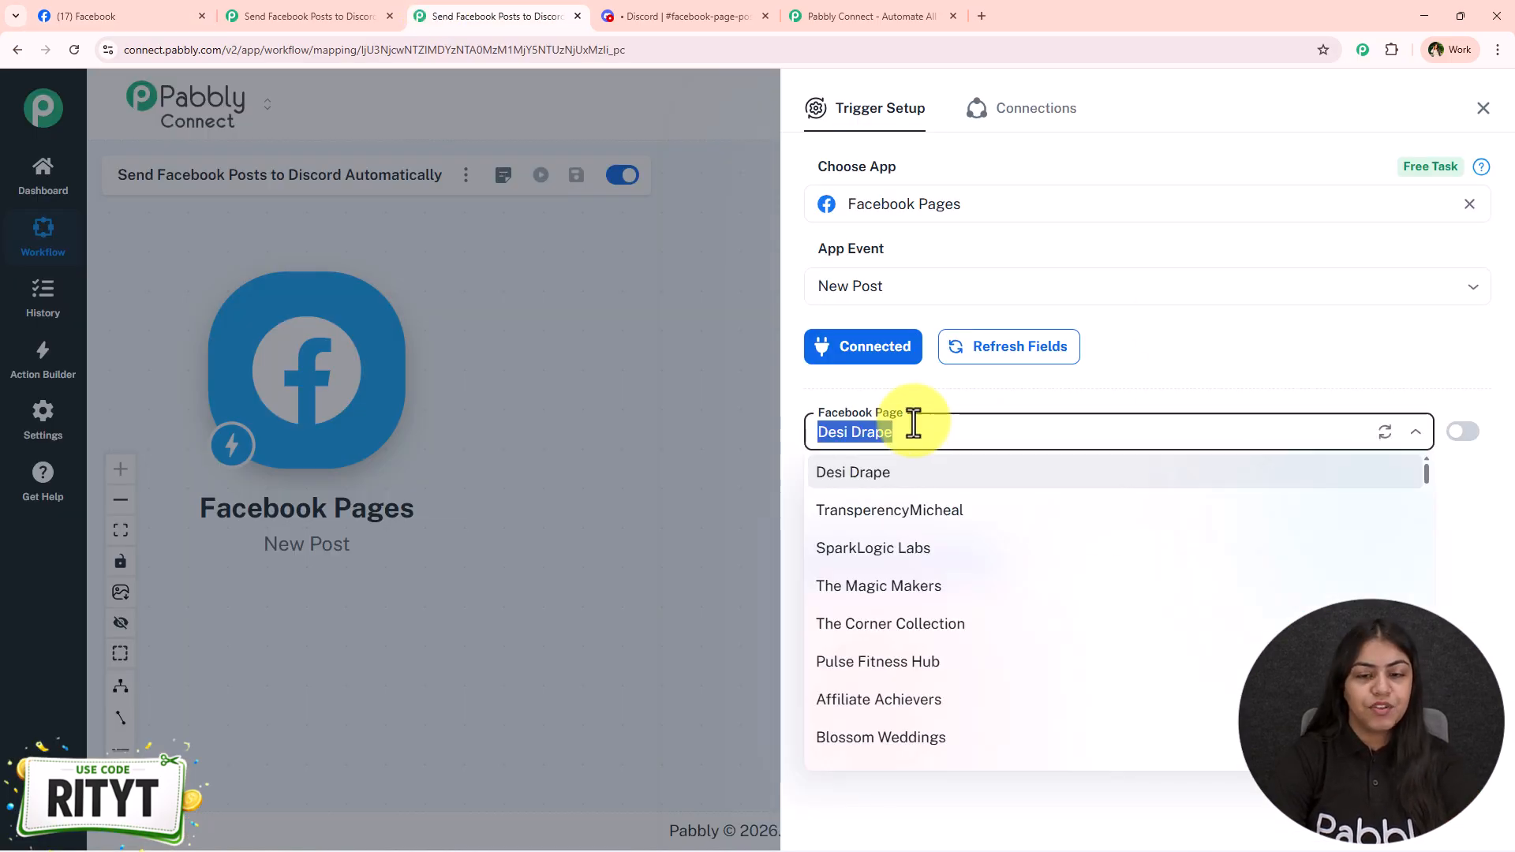
pyautogui.write('D')
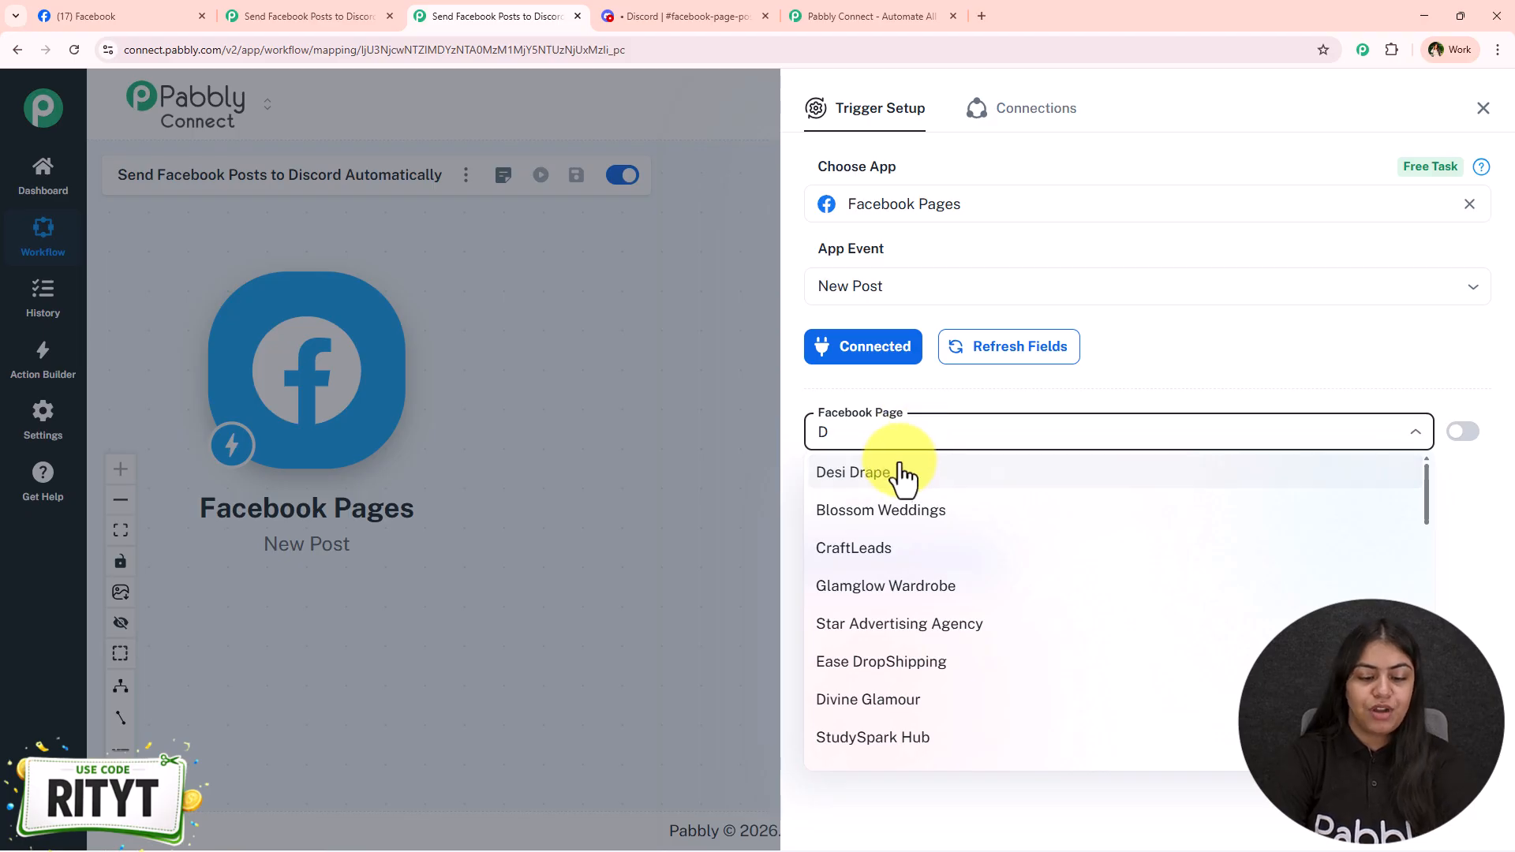
pyautogui.write('ig')
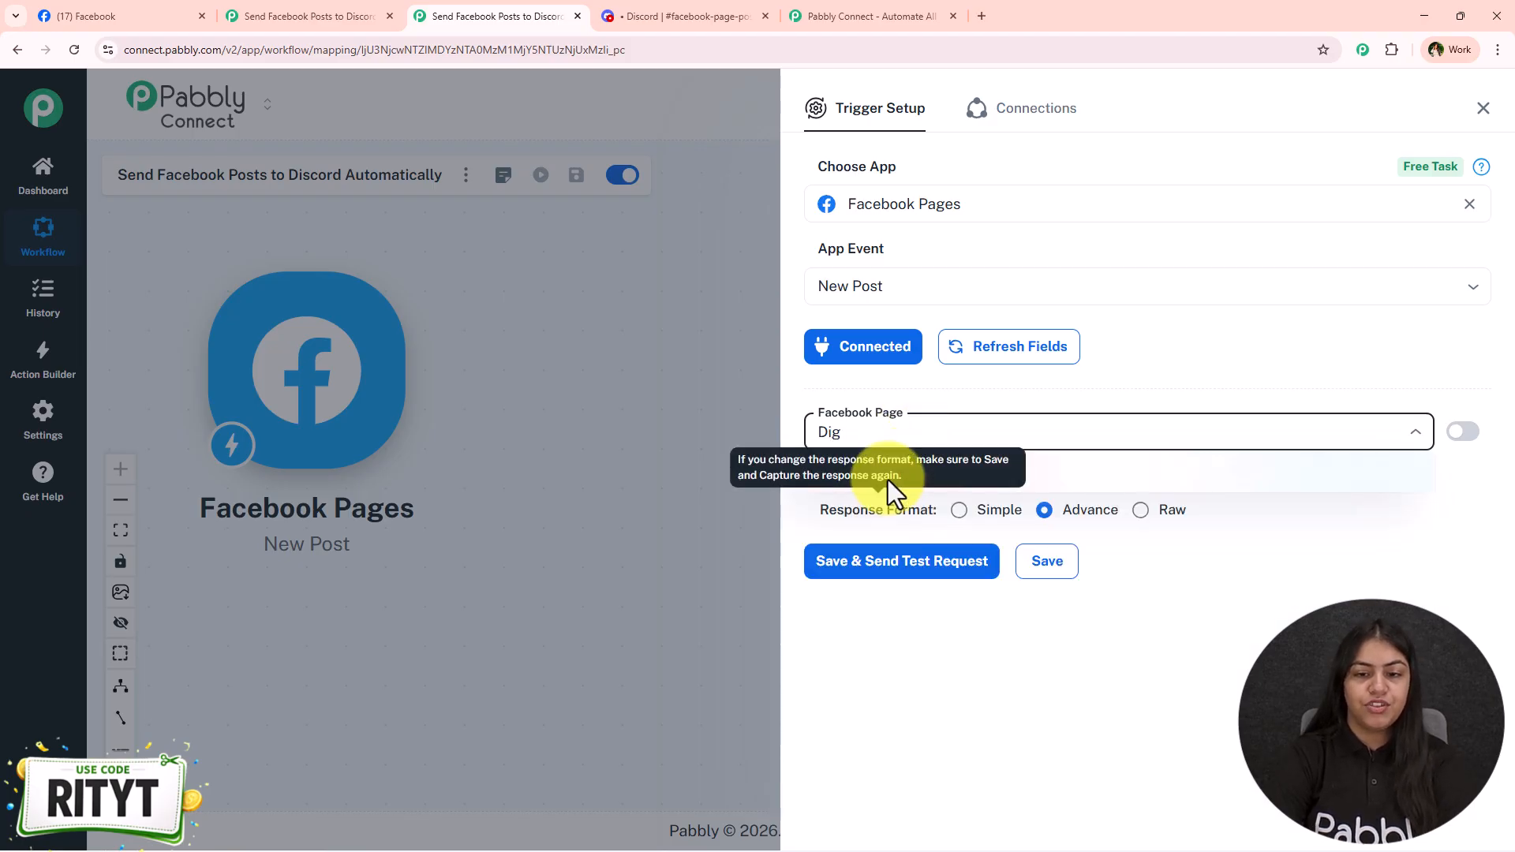
pyautogui.click(1212, 468)
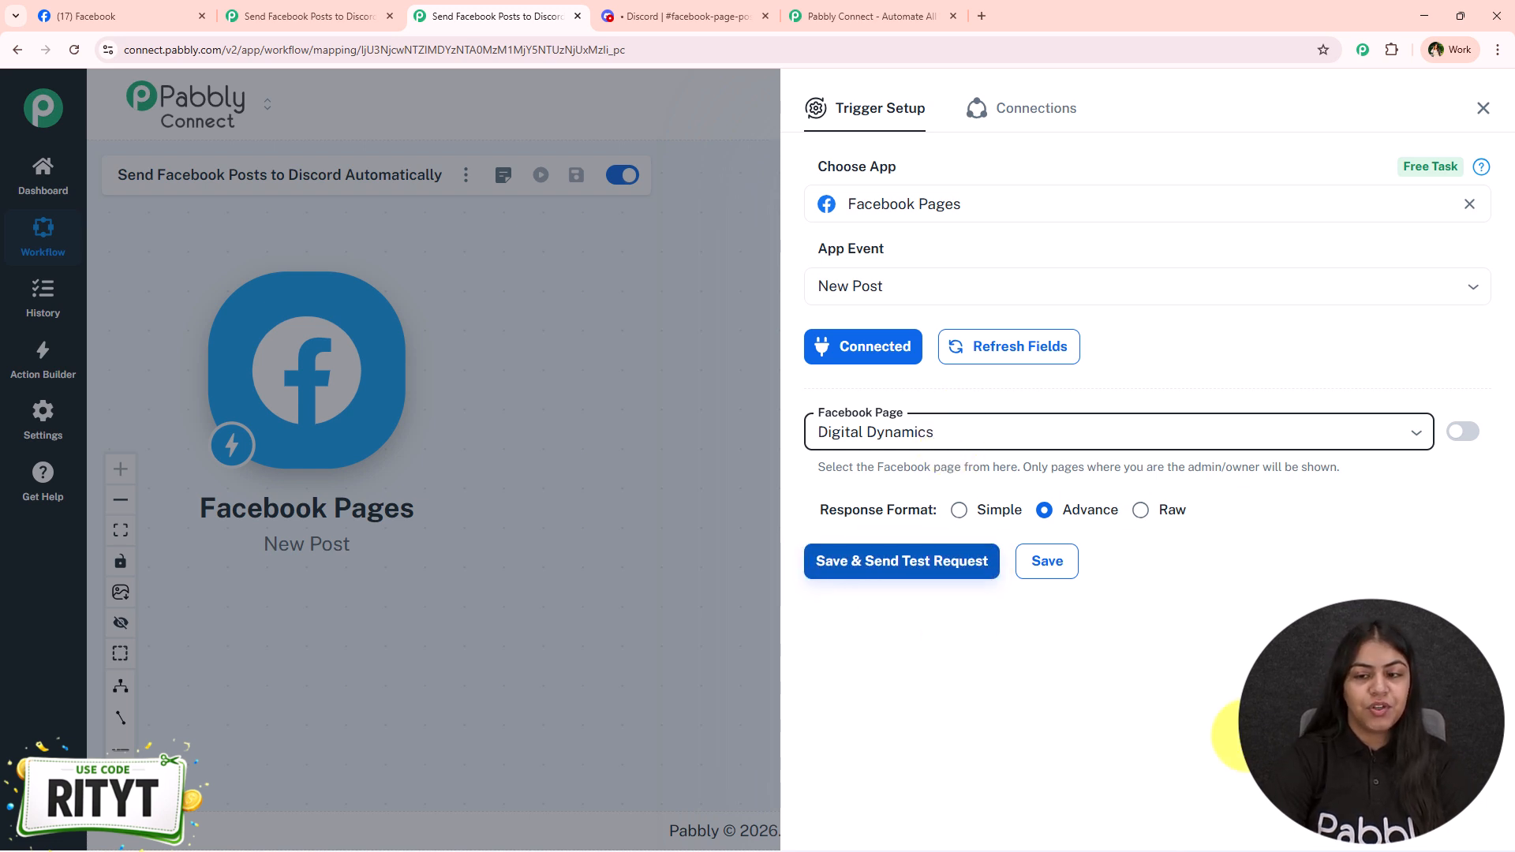
# Set the trigger's response format to Simple, then save it and send a test request to await the webhook response.
pyautogui.moveTo(797, 510); pyautogui.dragTo(917, 505)
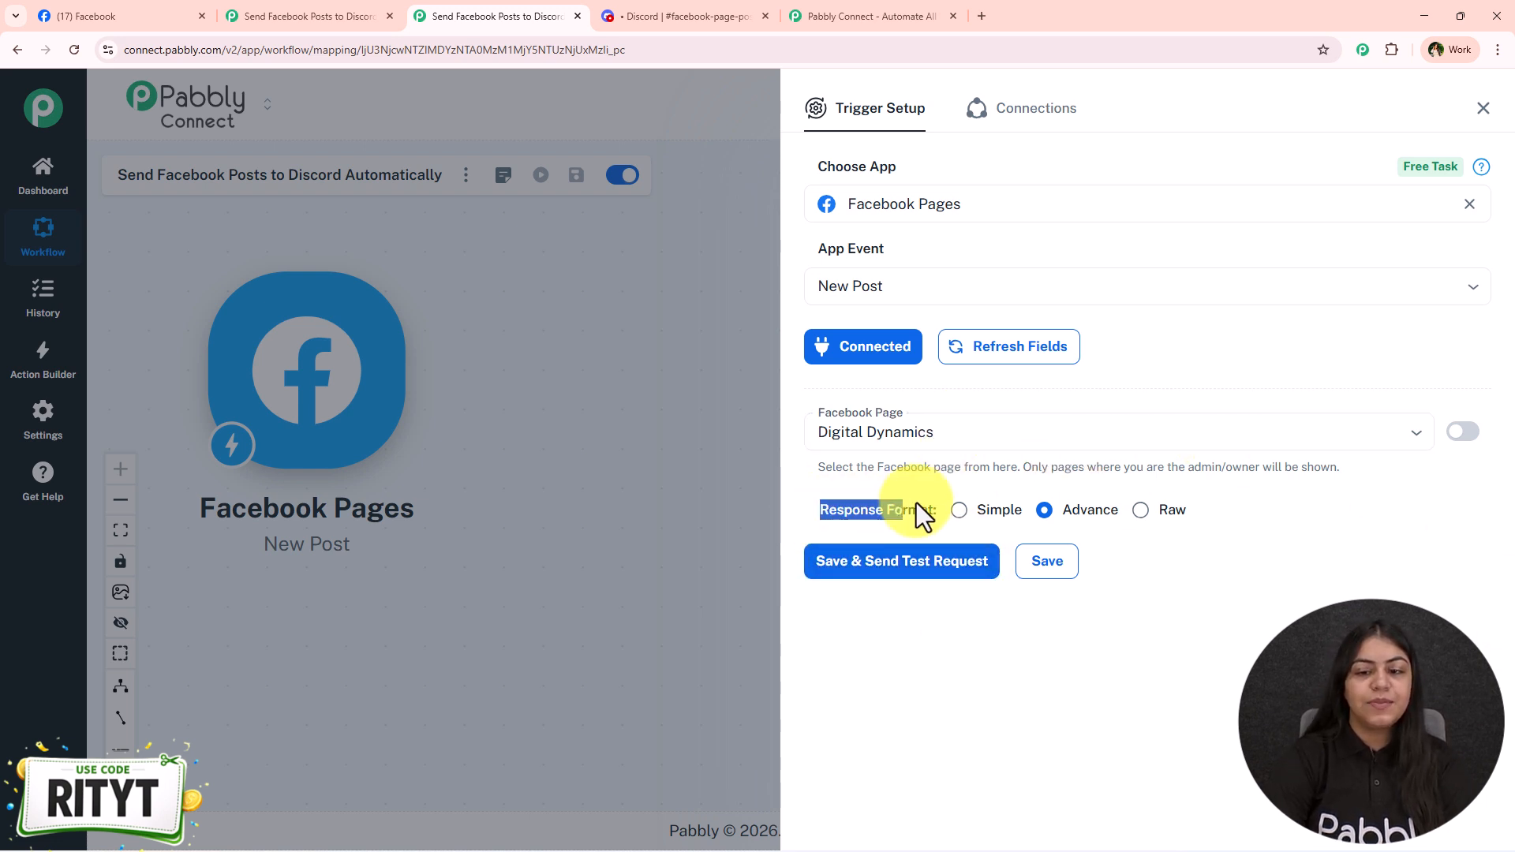
pyautogui.click(958, 511)
pyautogui.click(935, 565)
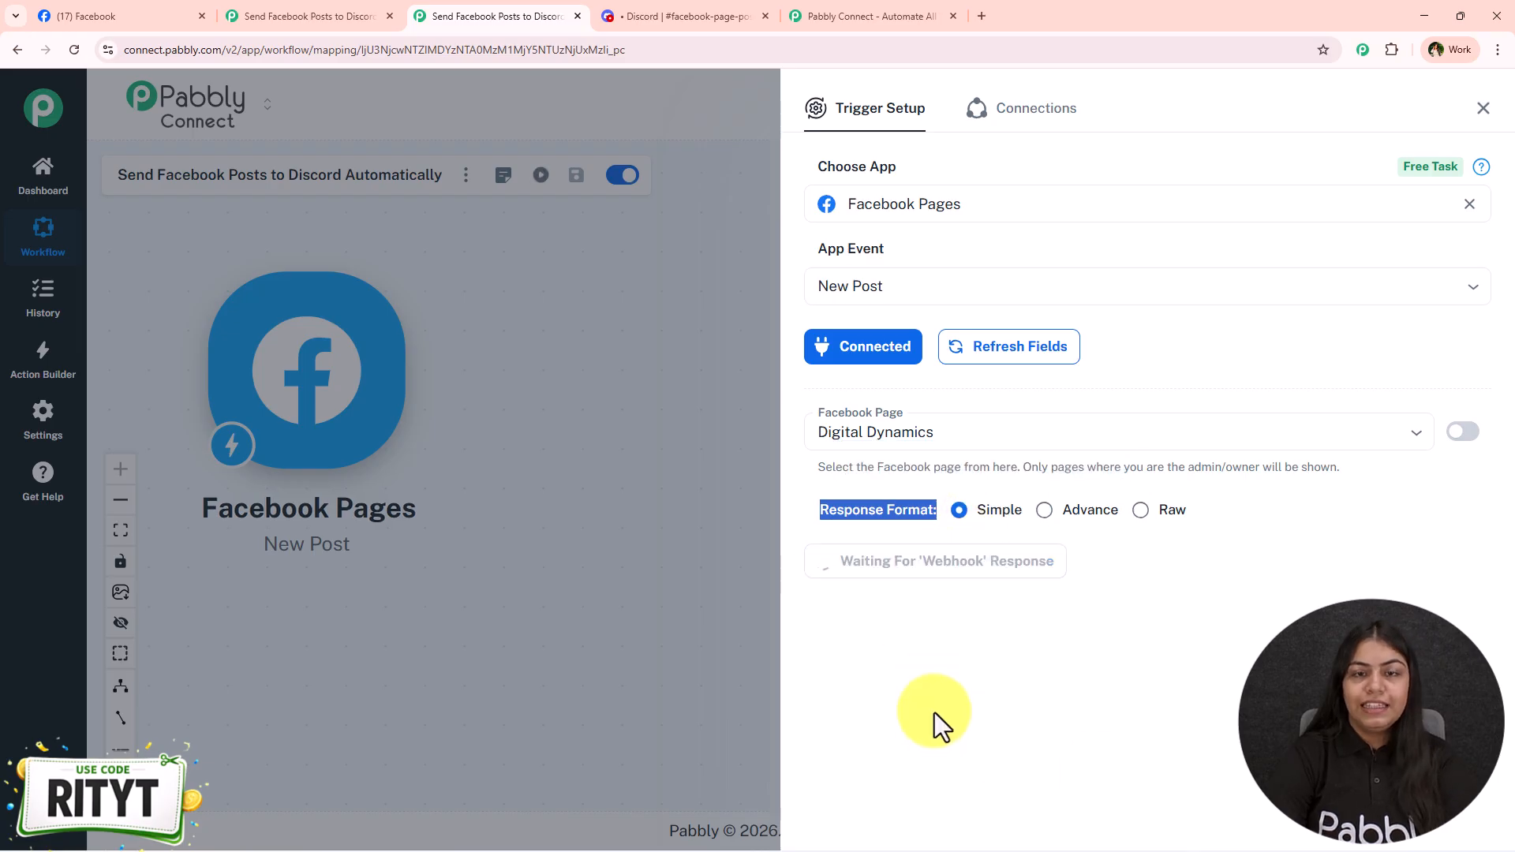
pyautogui.click(901, 654)
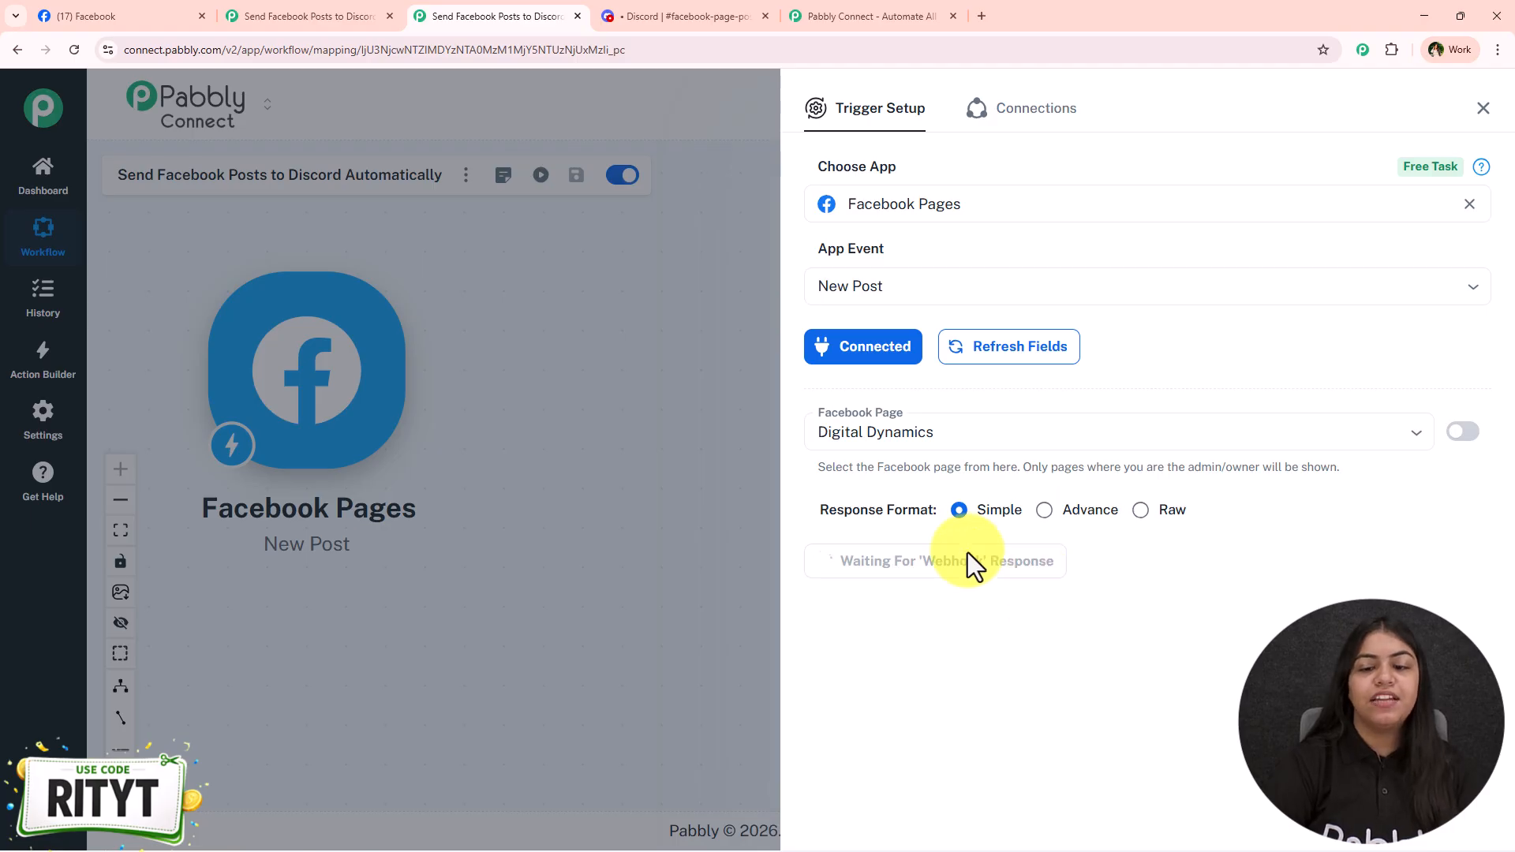
# Go to the Facebook page of Digital Dynamics and switch into that page's profile to manage it.
pyautogui.click(194, 3)
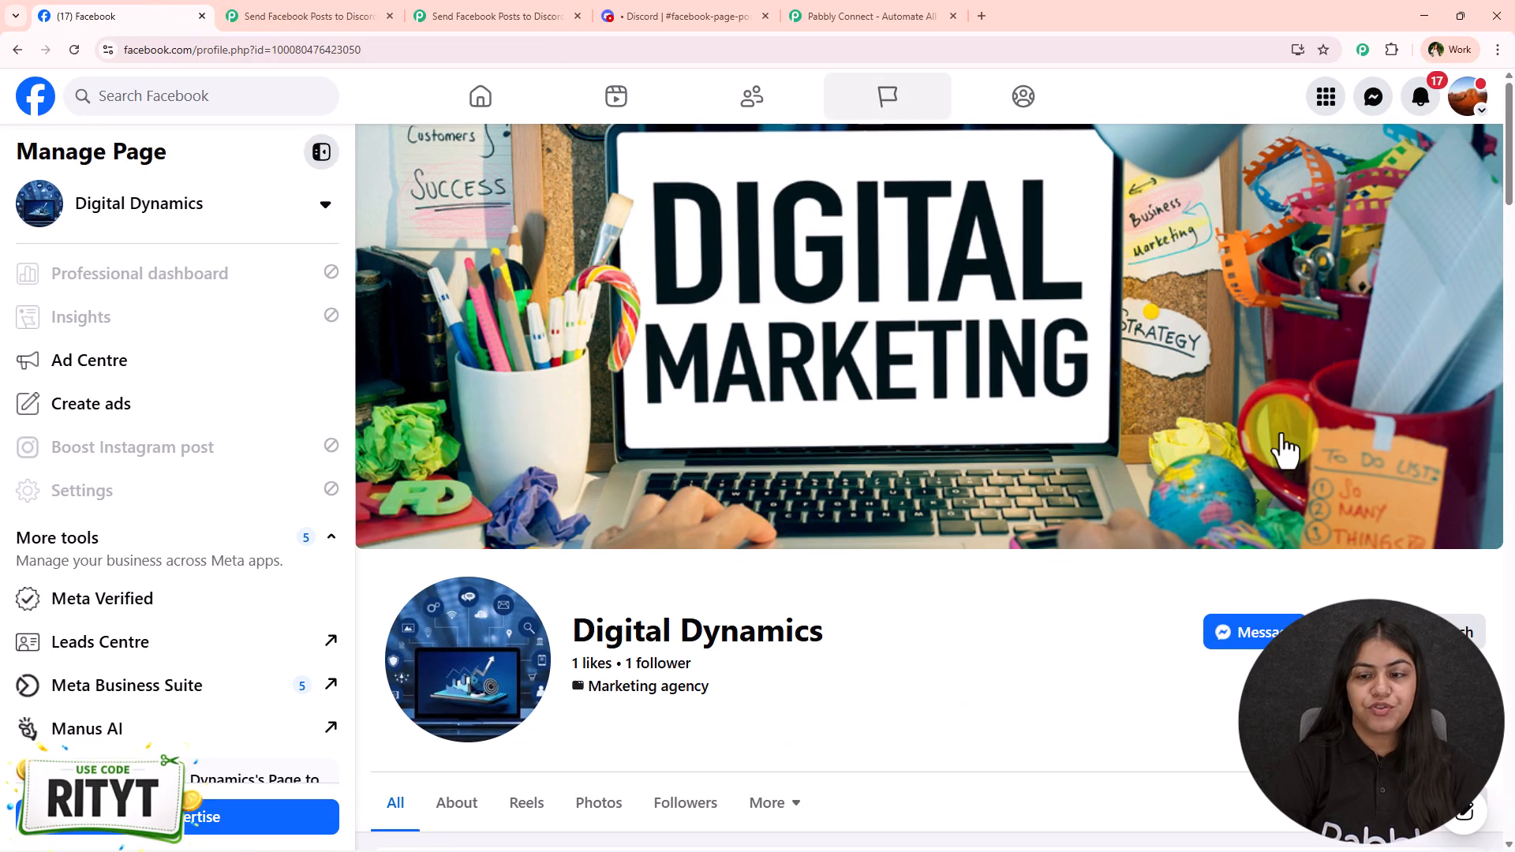
pyautogui.scroll(-4, 1251, 553)
pyautogui.scroll(-5, 1255, 590)
pyautogui.scroll(4, 904, 778)
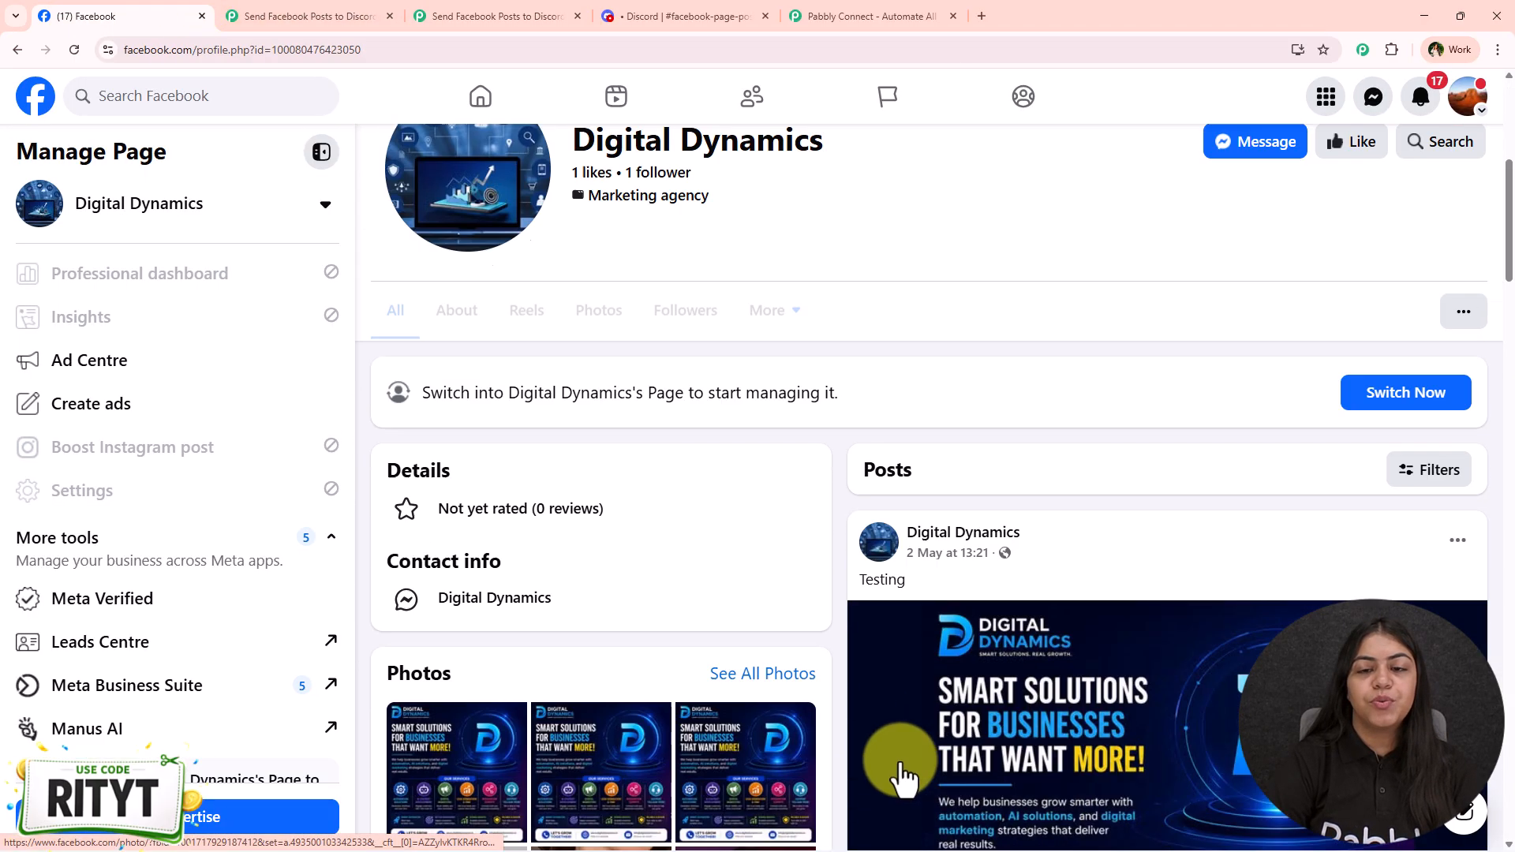
pyautogui.click(1450, 520)
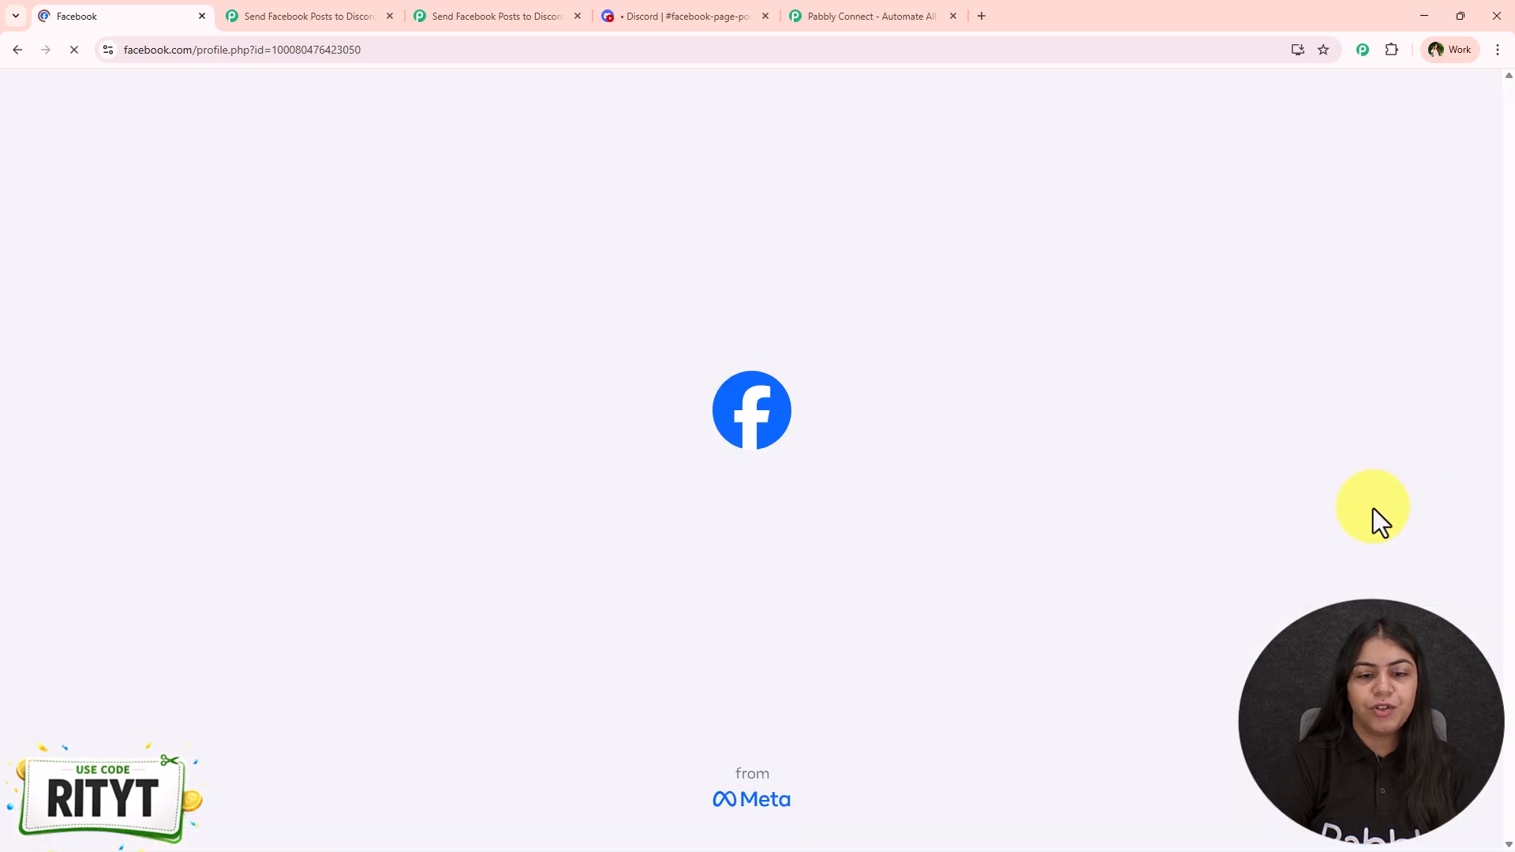
pyautogui.scroll(-6, 977, 588)
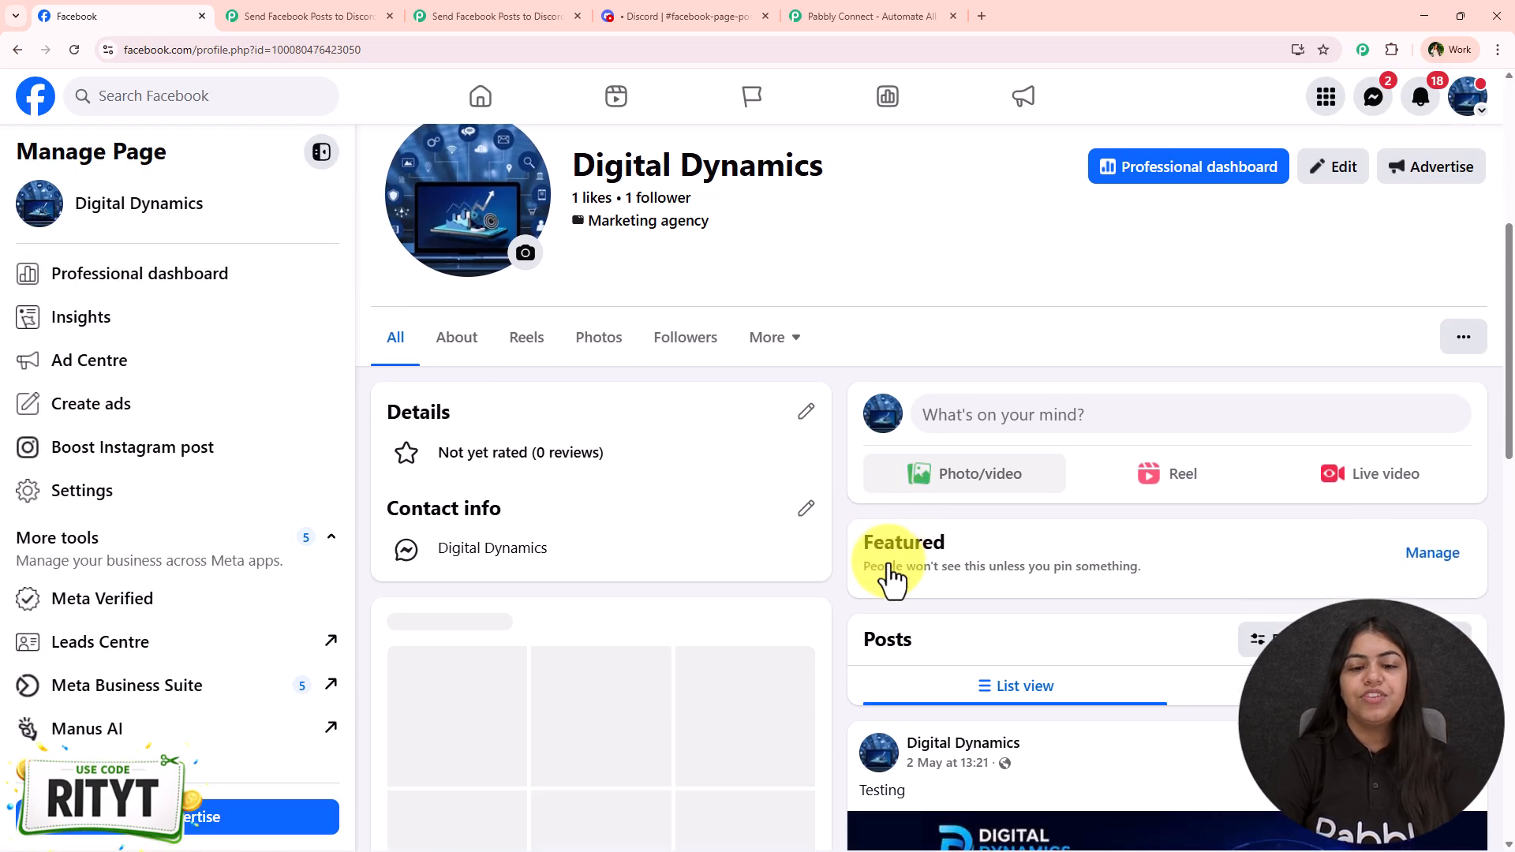
# Publish a public test post with the prepared "Digital Dynamics — Your Growth Partner Online" text, and expand it in the page's feed.
pyautogui.click(1018, 418)
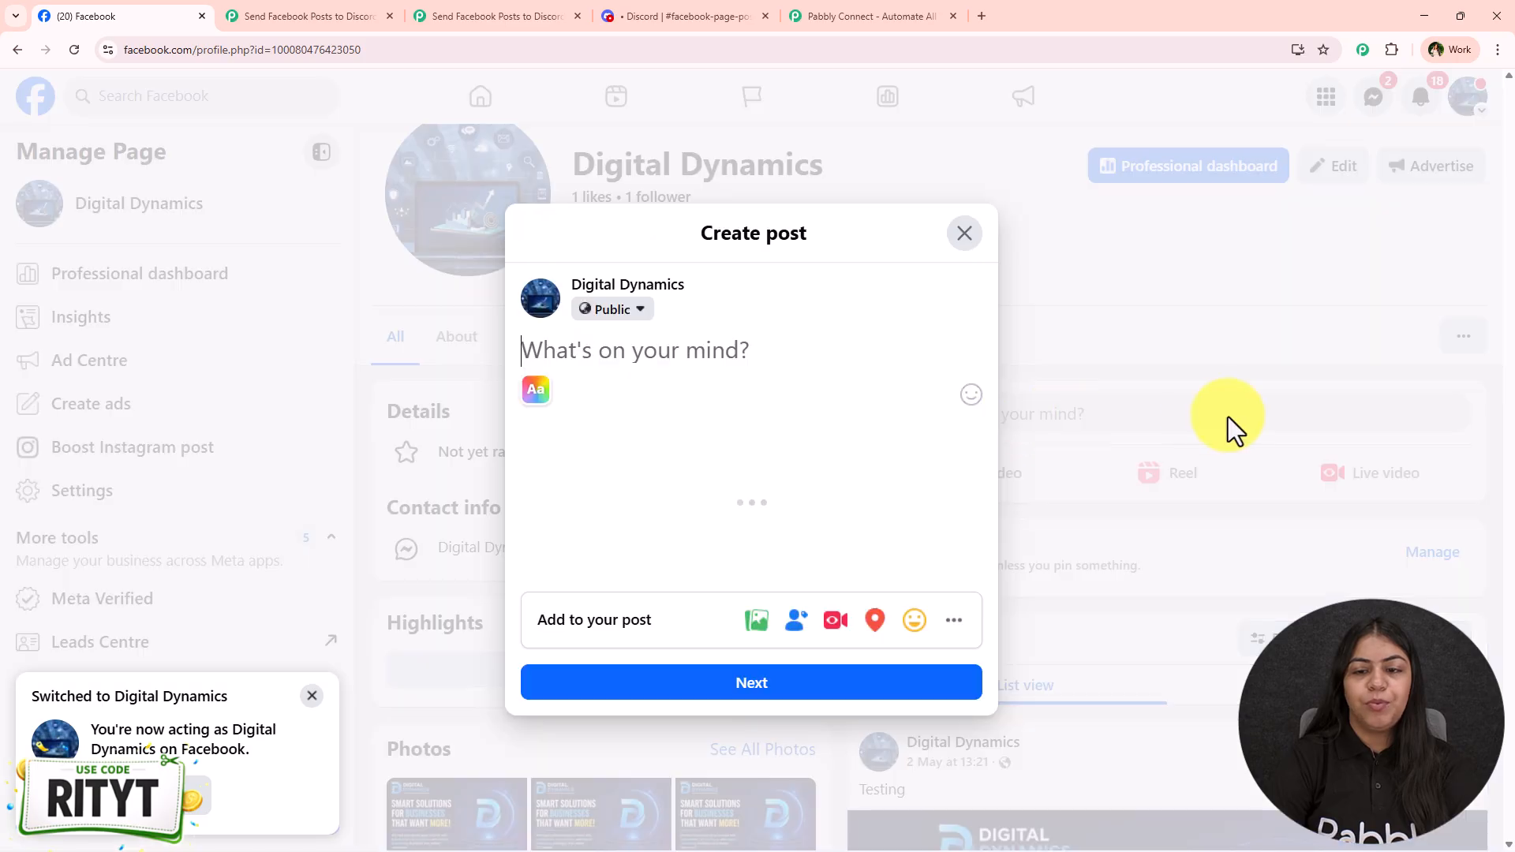
pyautogui.hotkey('ctrl', 'v')
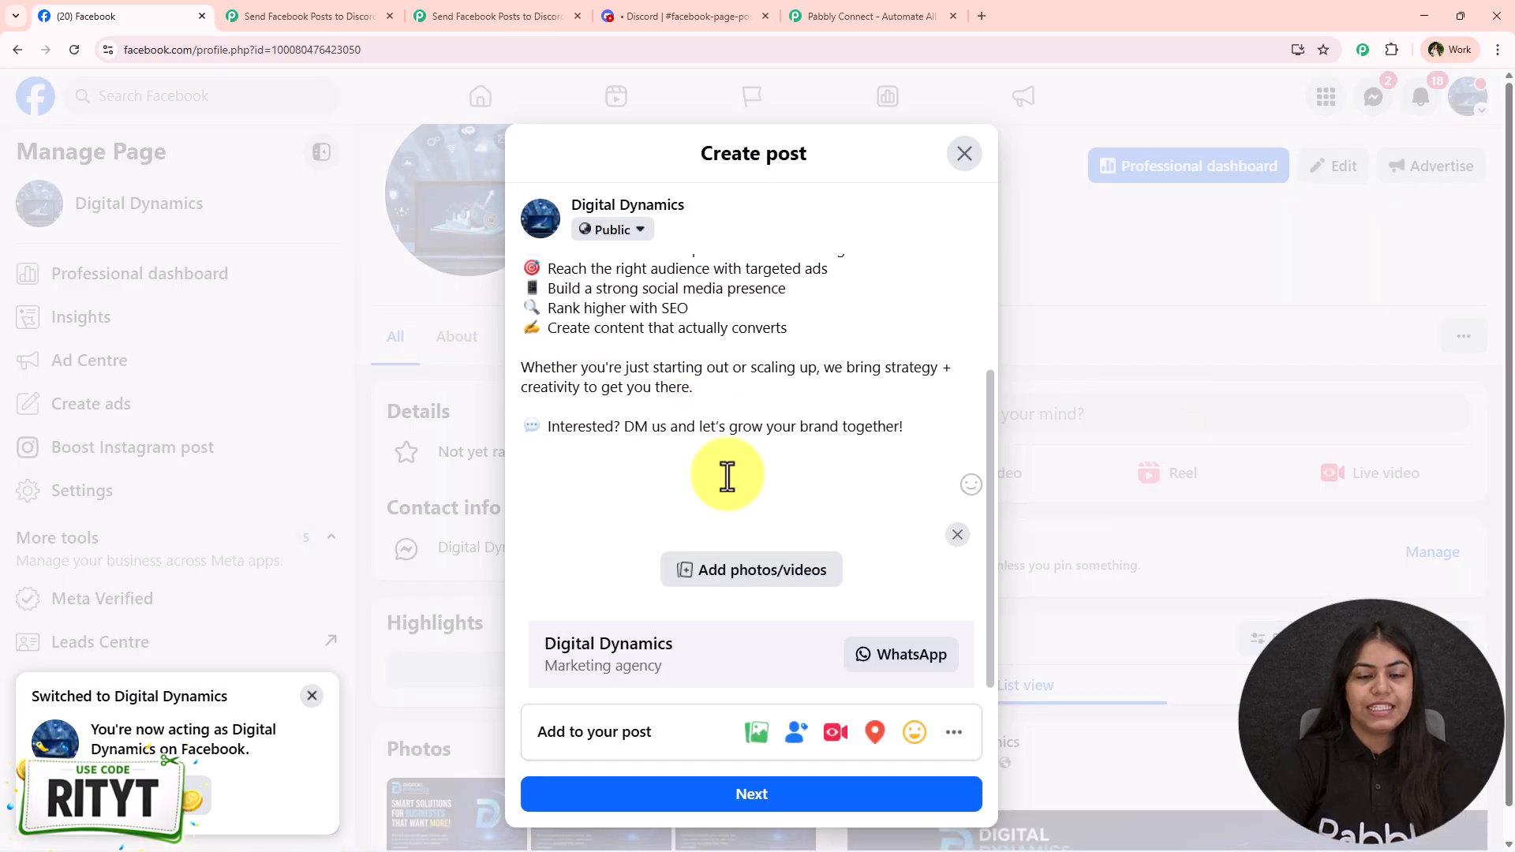
pyautogui.click(720, 796)
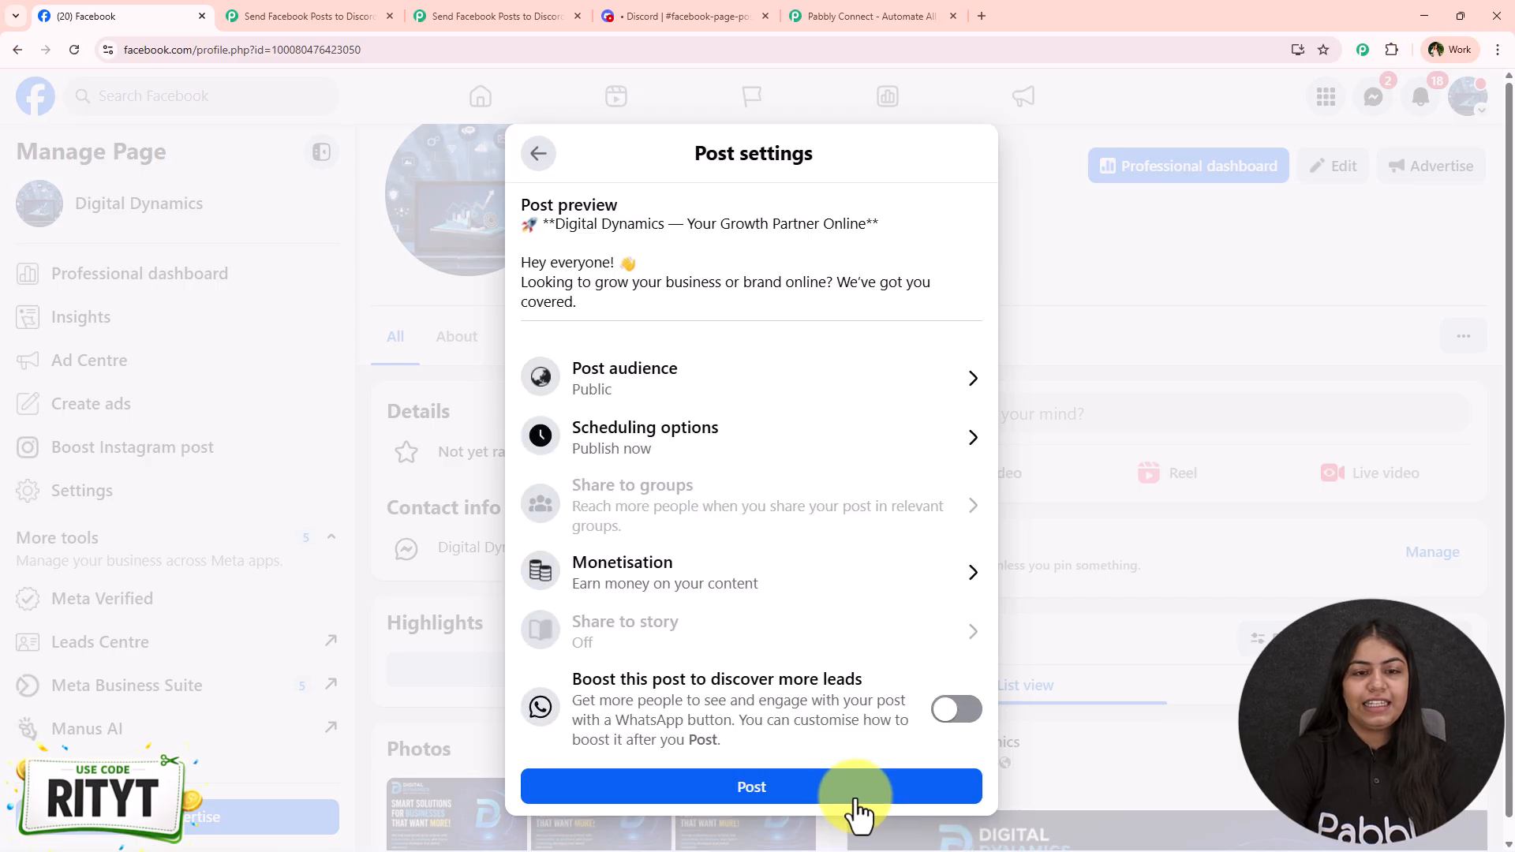
pyautogui.click(878, 797)
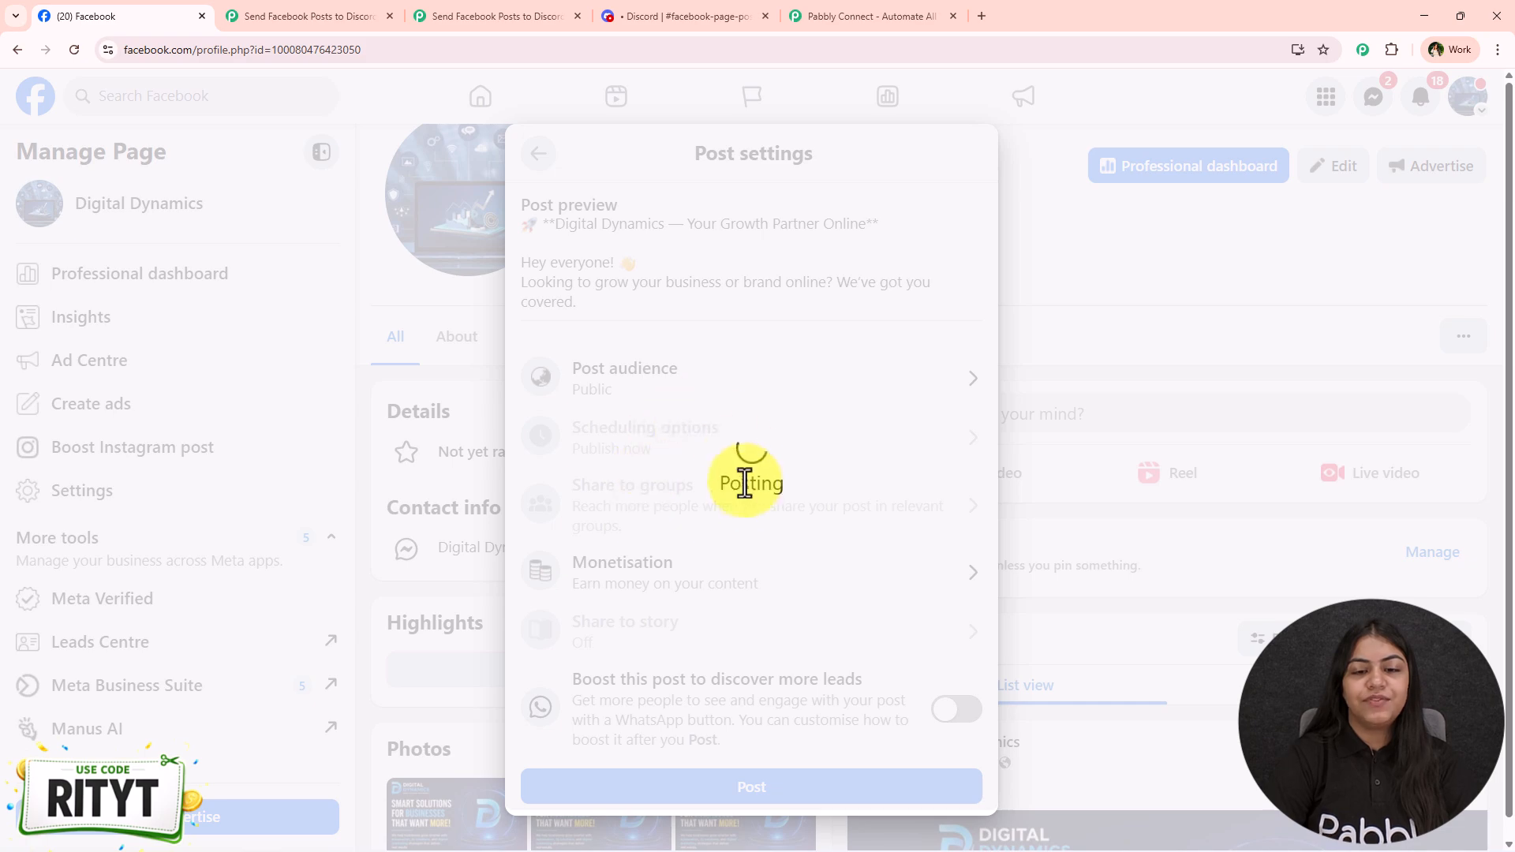
pyautogui.scroll(-7, 892, 568)
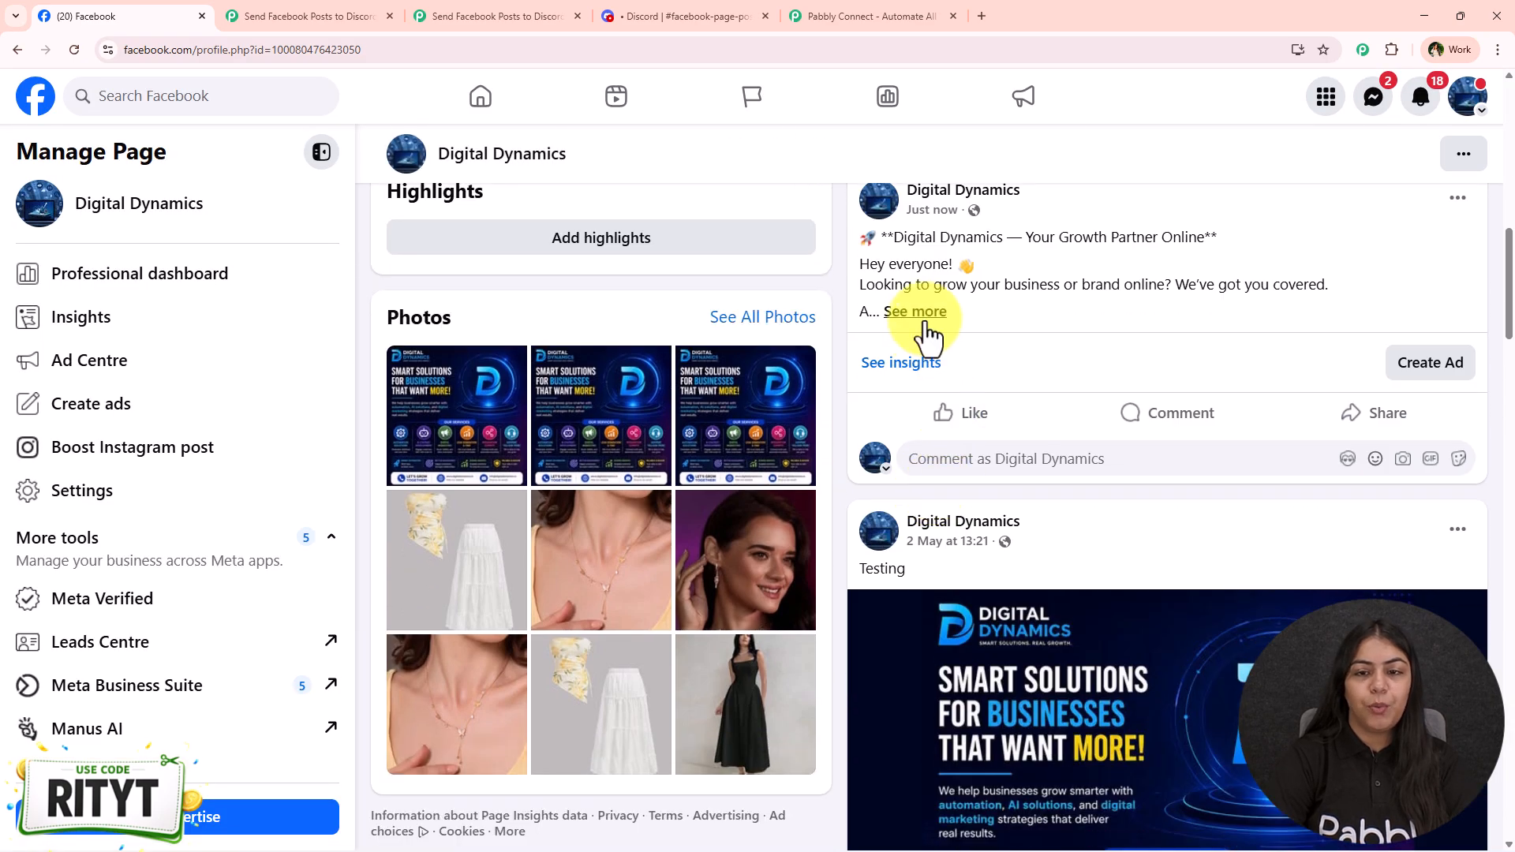
pyautogui.click(923, 316)
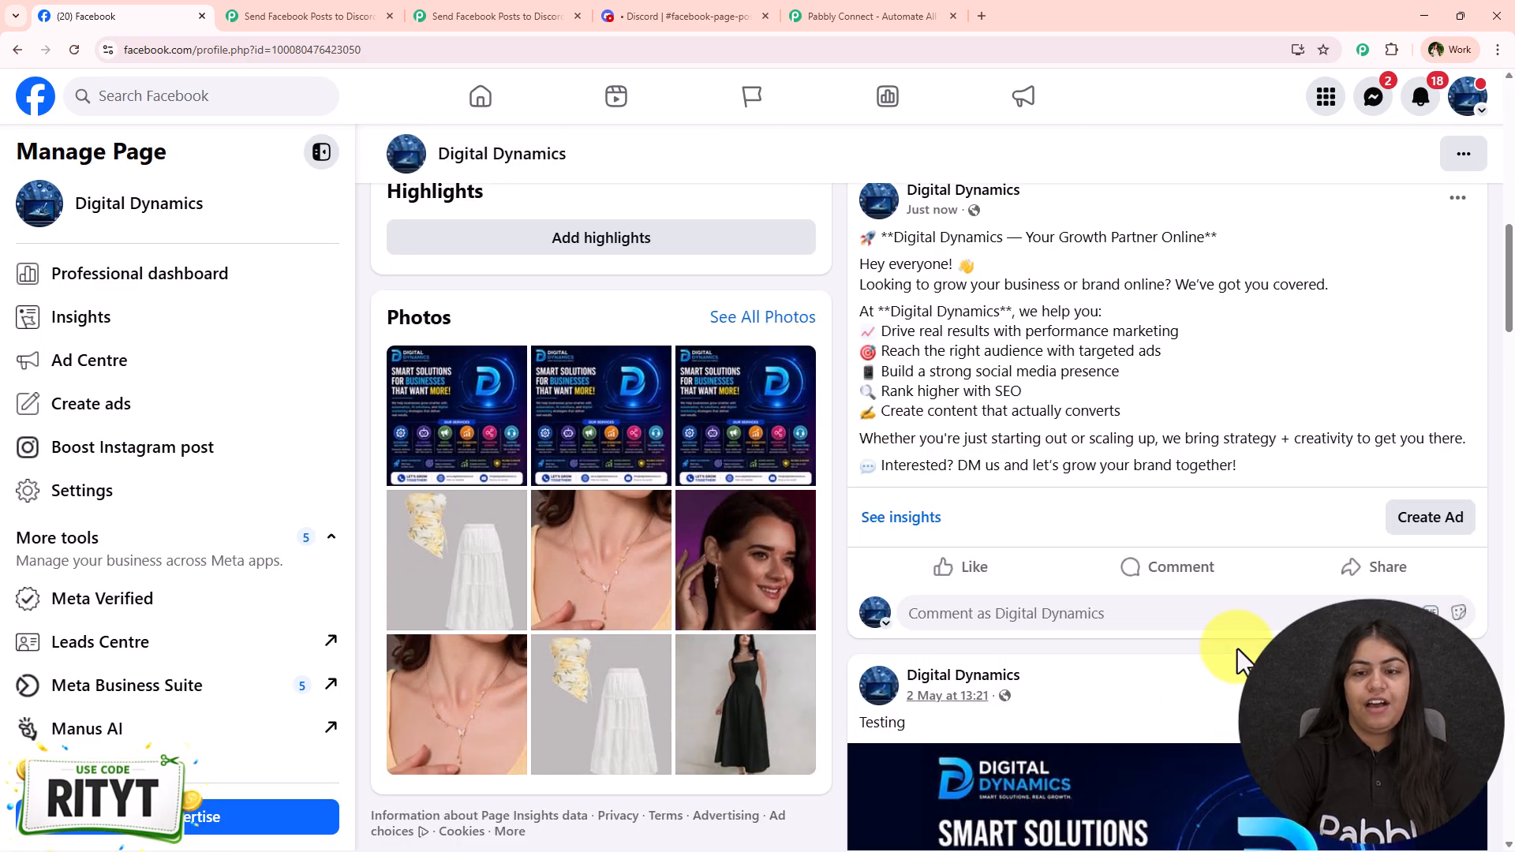
# Return to the workflow and examine the label and value fields of the trigger's captured response, then close the trigger setup.
pyautogui.click(540, 11)
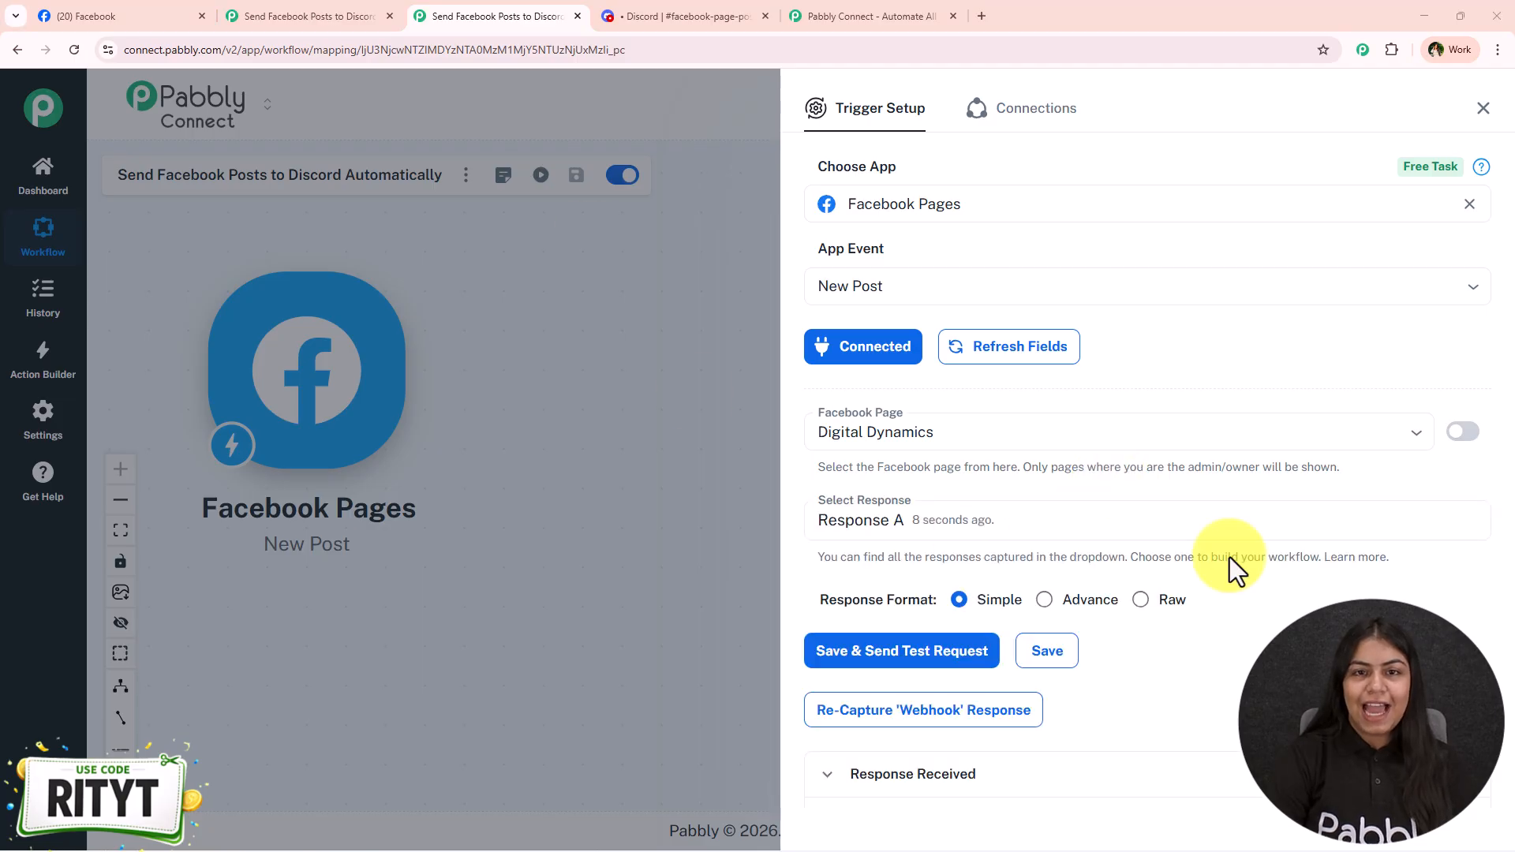
pyautogui.scroll(-5, 1144, 537)
pyautogui.scroll(4, 1133, 542)
pyautogui.scroll(-4, 1231, 489)
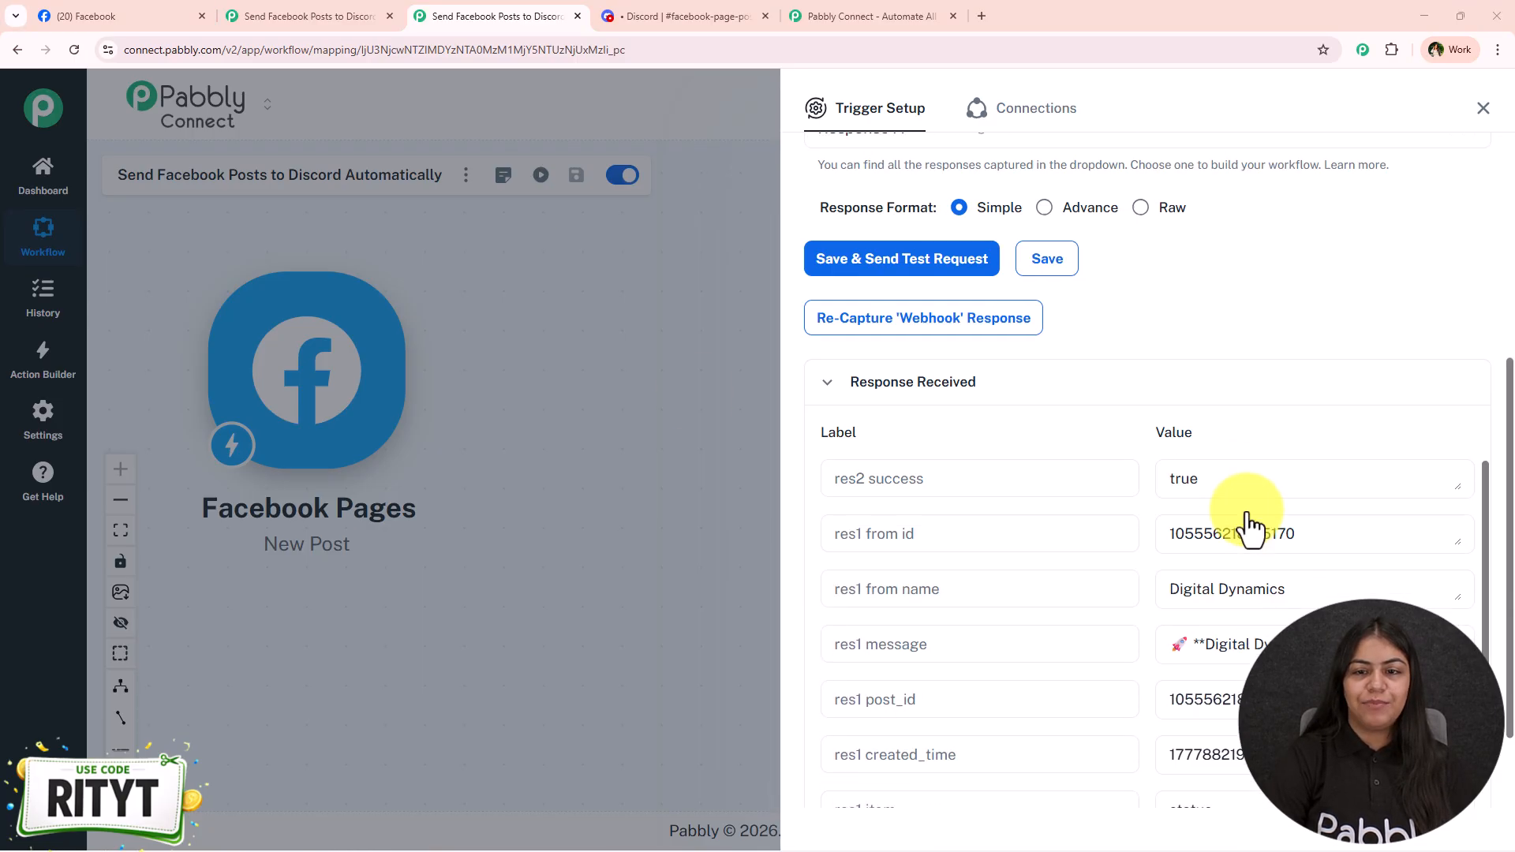
pyautogui.scroll(-1, 1099, 572)
pyautogui.scroll(-1, 1200, 552)
pyautogui.scroll(2, 1360, 531)
pyautogui.scroll(-3, 1359, 541)
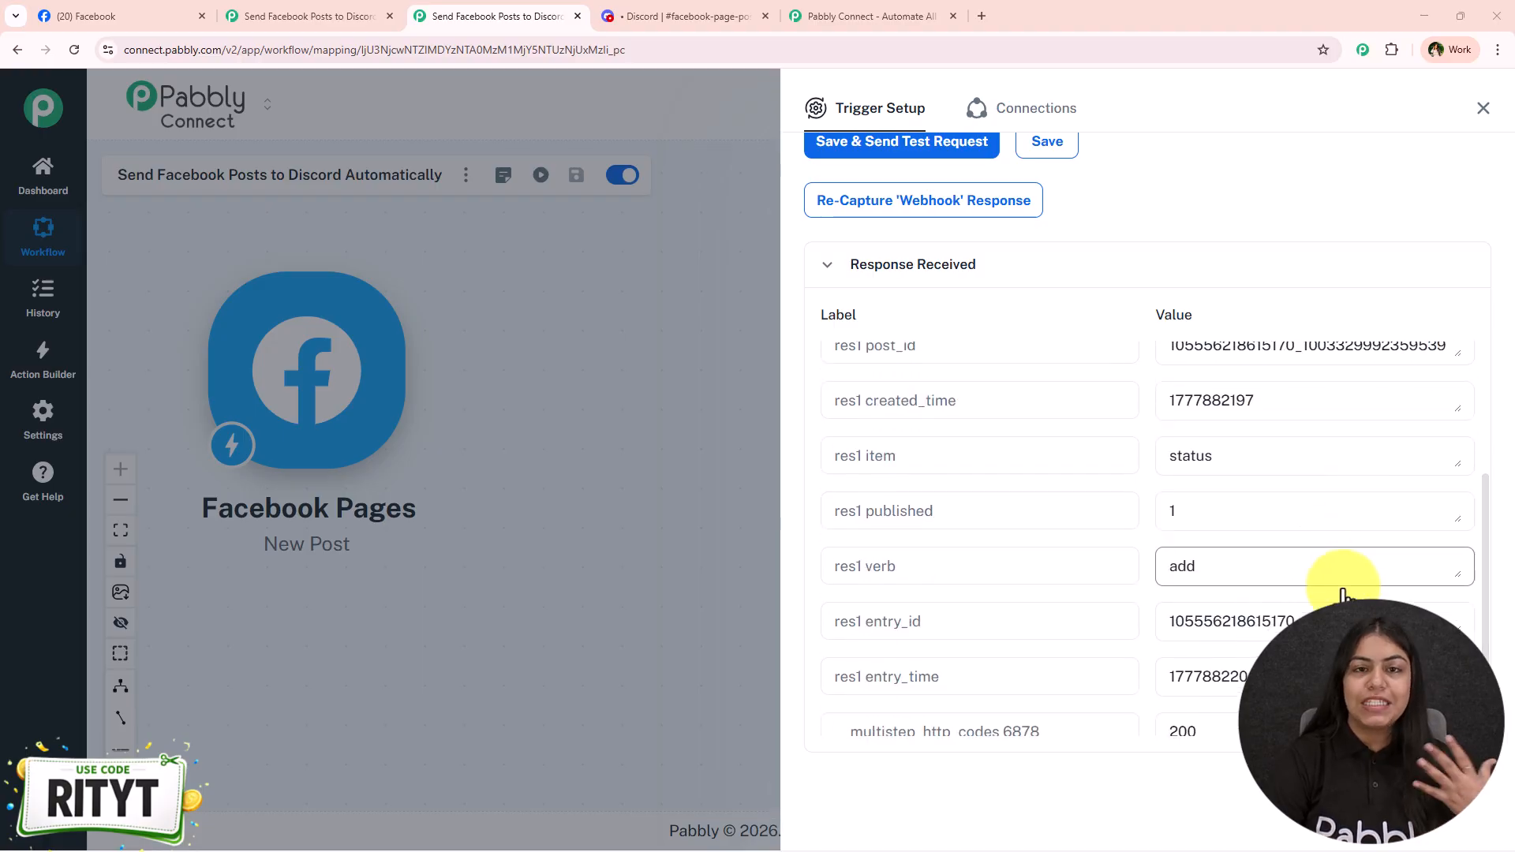
pyautogui.scroll(3, 1176, 548)
pyautogui.scroll(-5, 1312, 581)
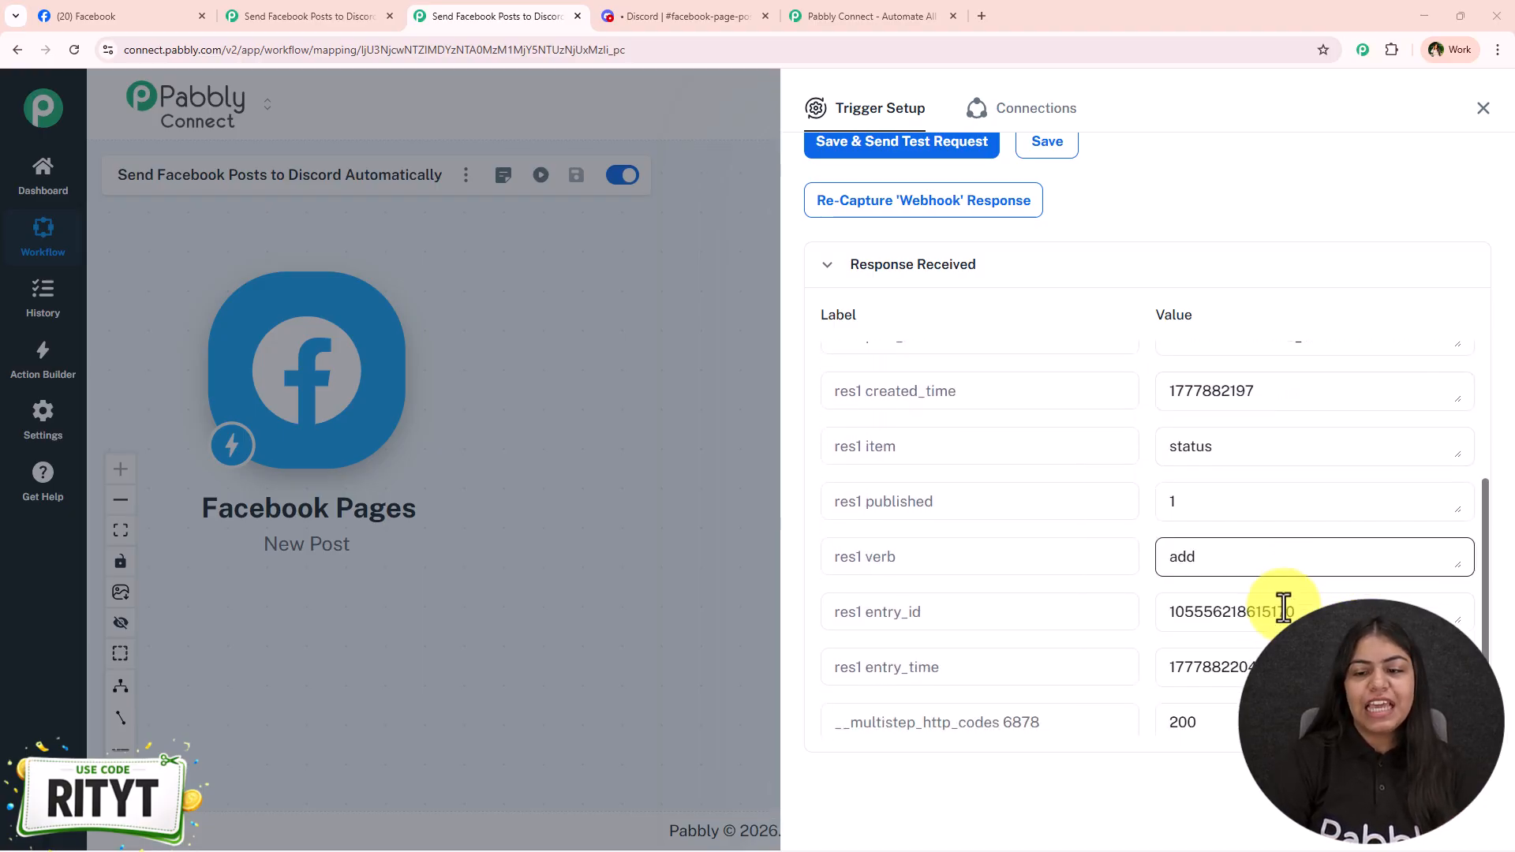
pyautogui.scroll(4, 1283, 533)
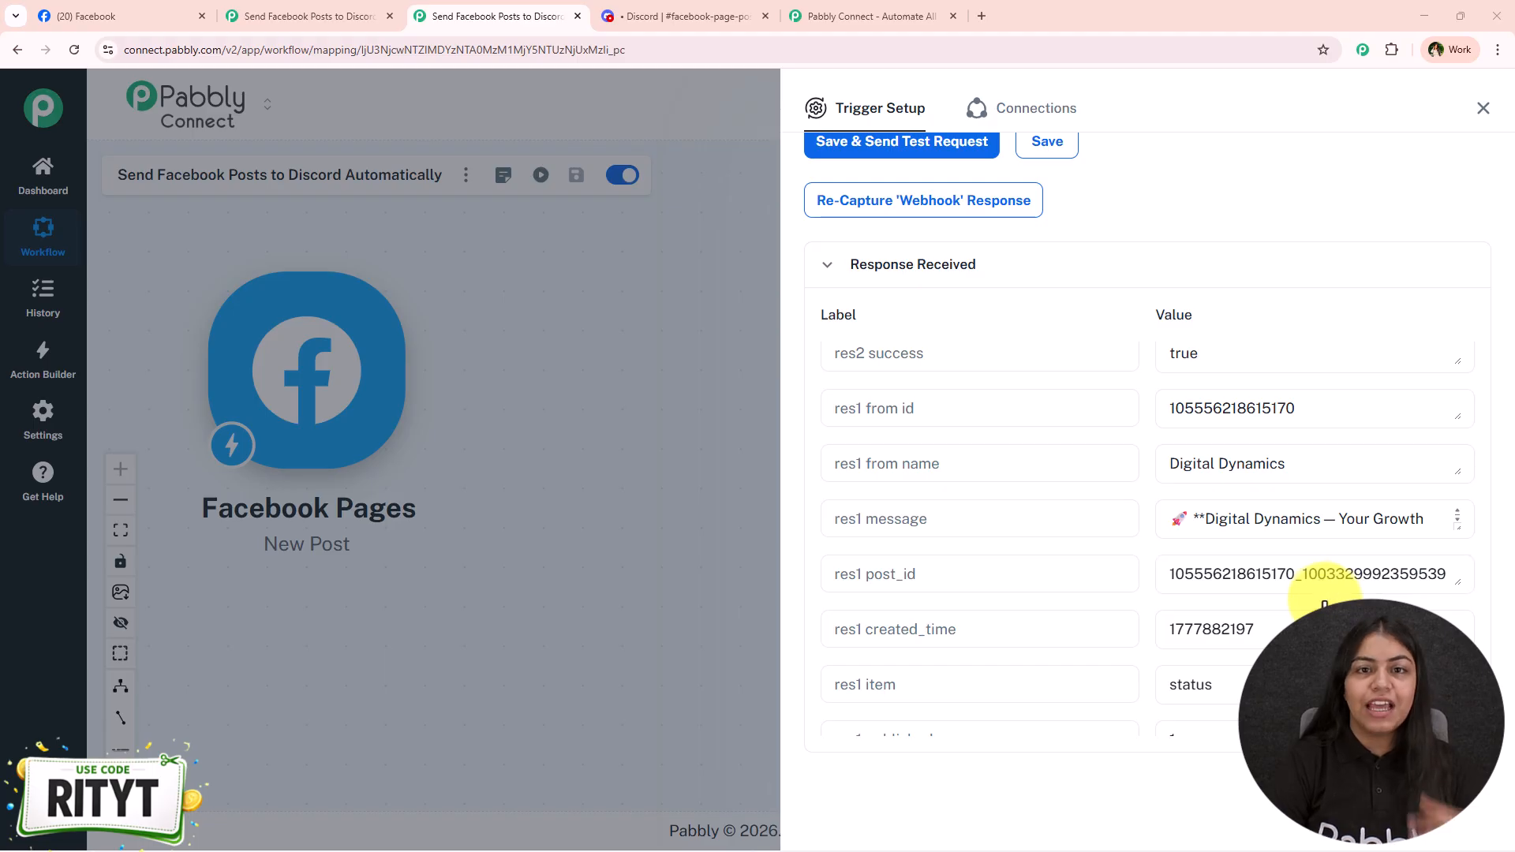
pyautogui.click(1236, 563)
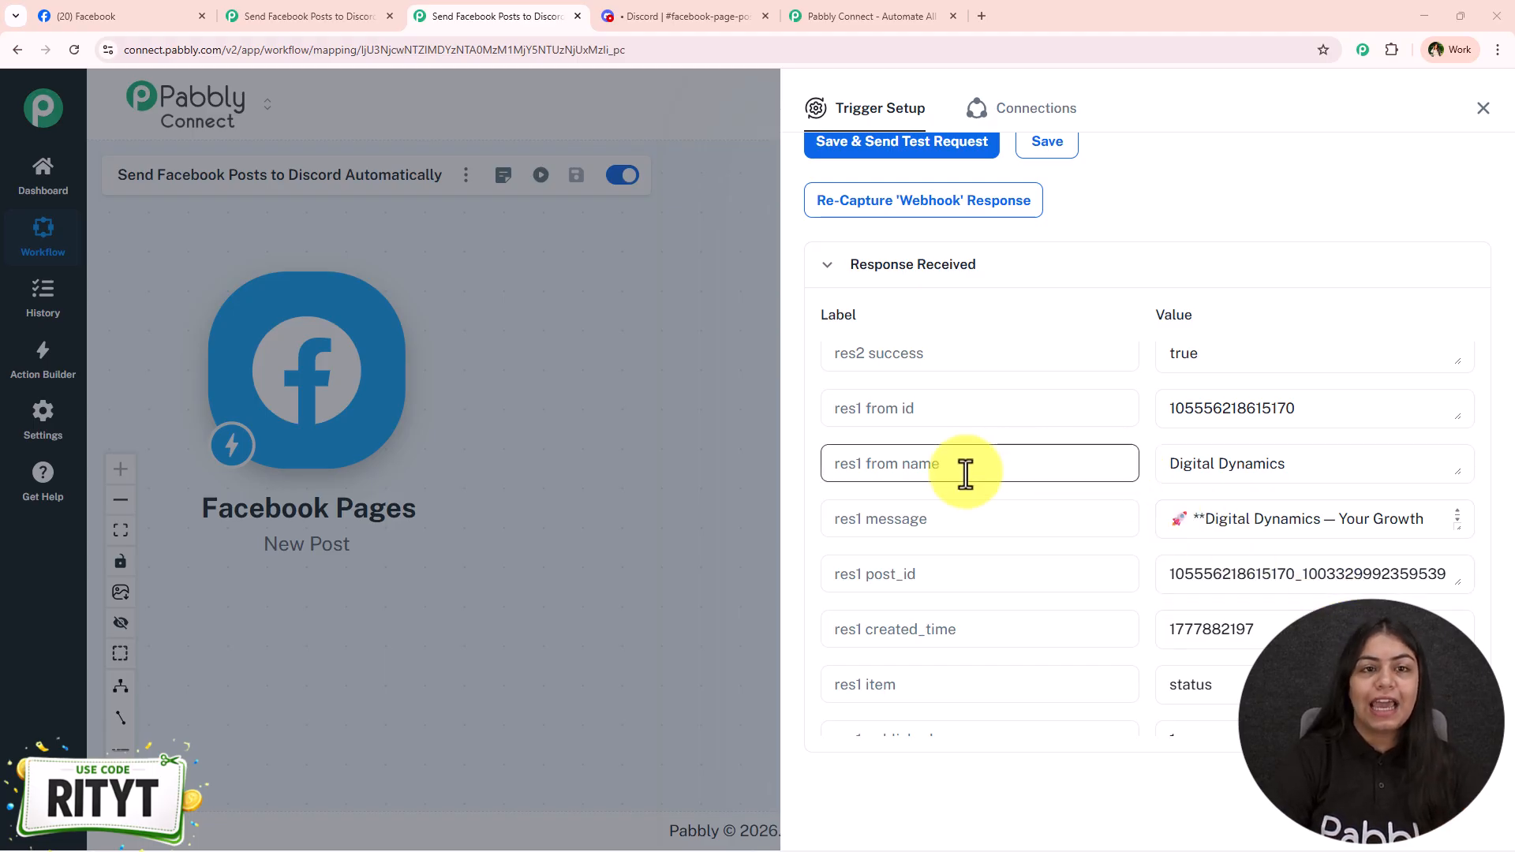
pyautogui.click(694, 17)
pyautogui.click(507, 15)
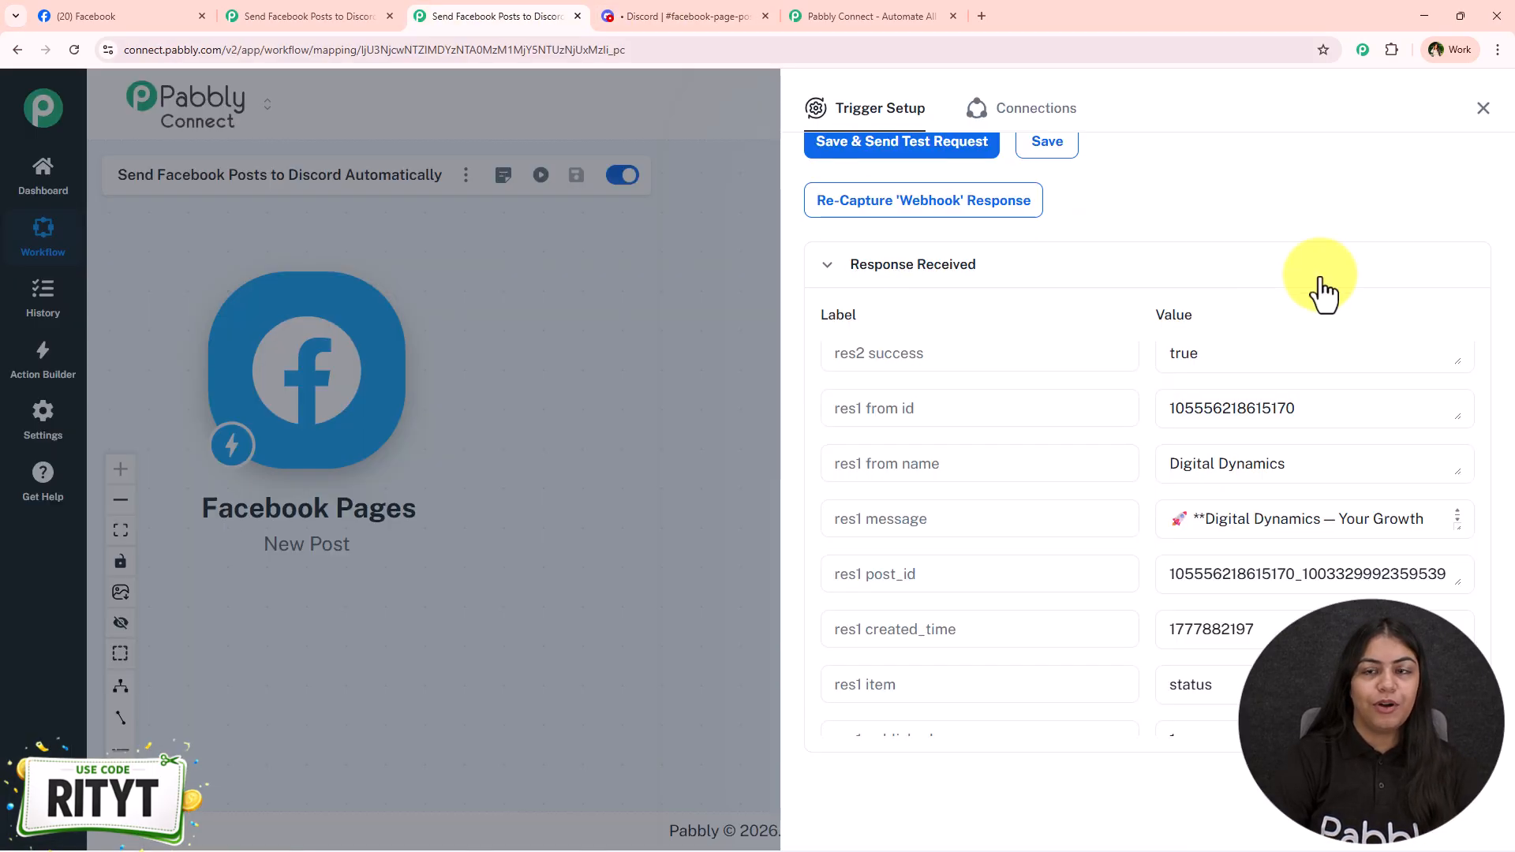
pyautogui.click(1474, 128)
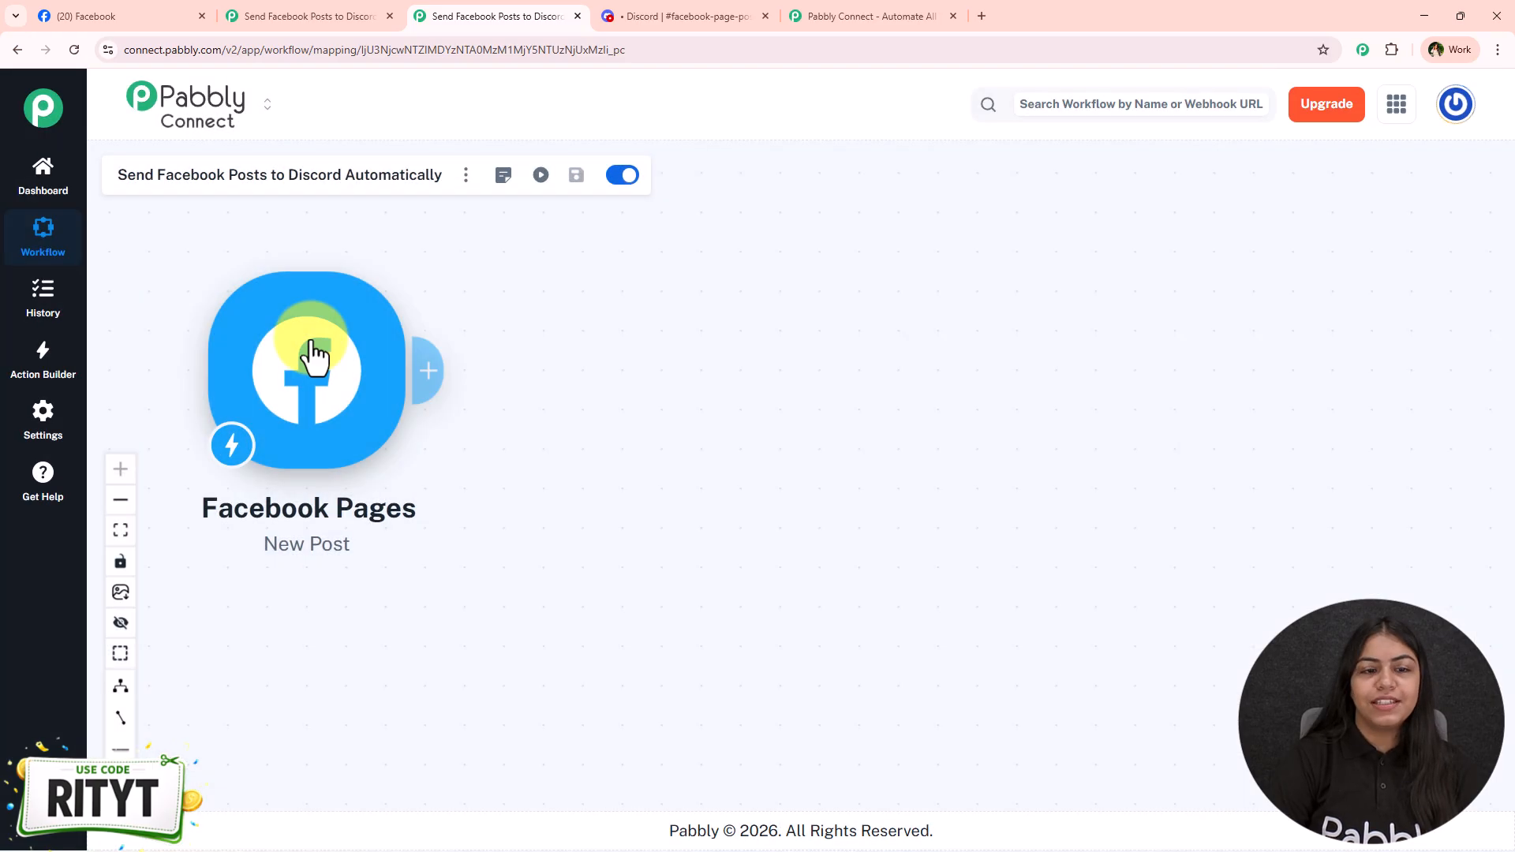
# Add an action after the trigger with Facebook Pages as the app and Get Page Post Details as the event.
pyautogui.click(427, 377)
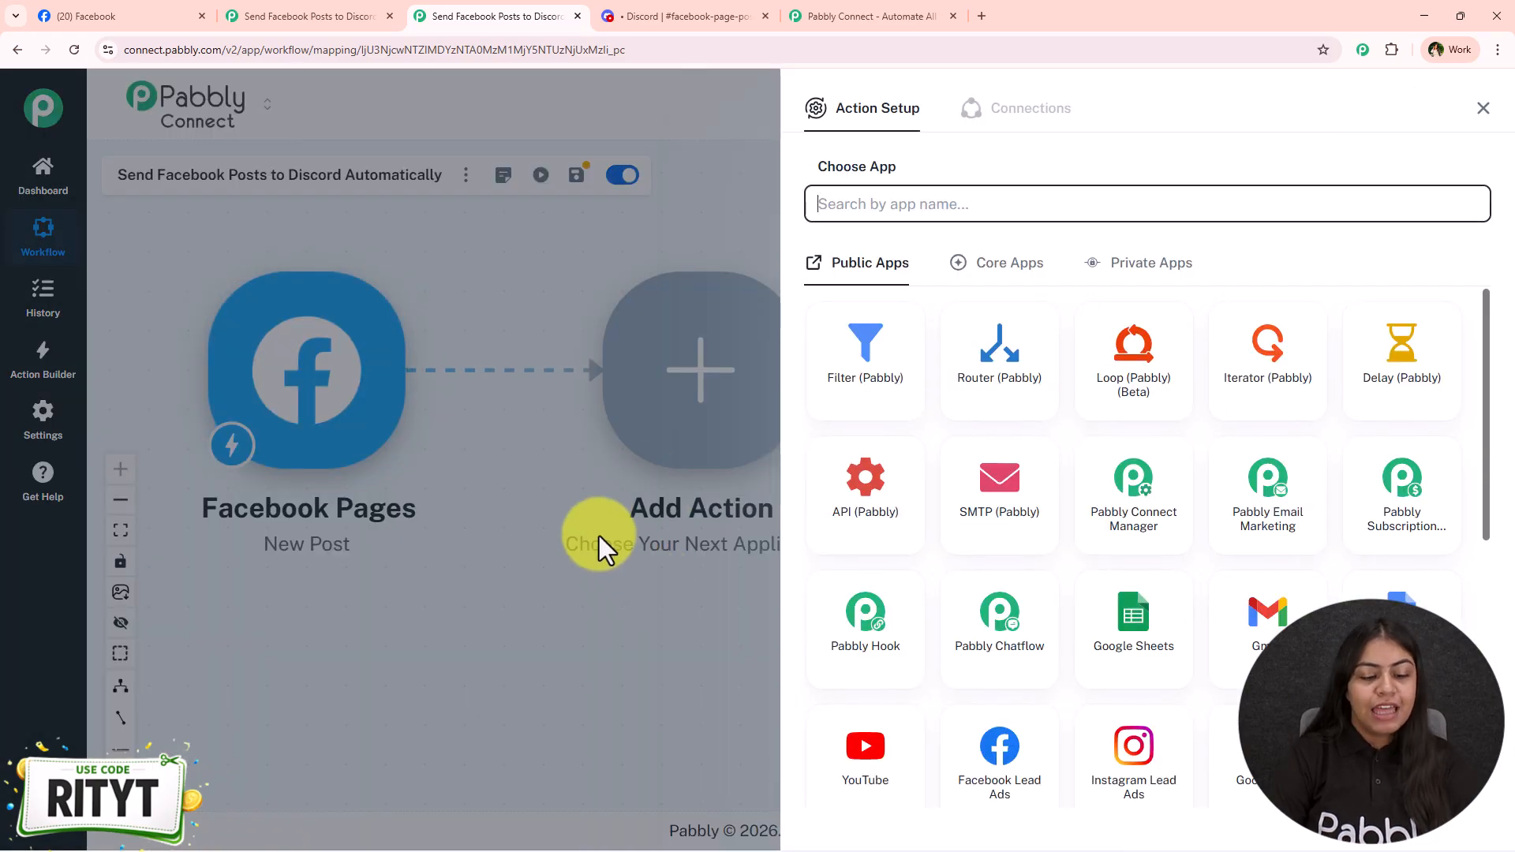
pyautogui.write('Fa')
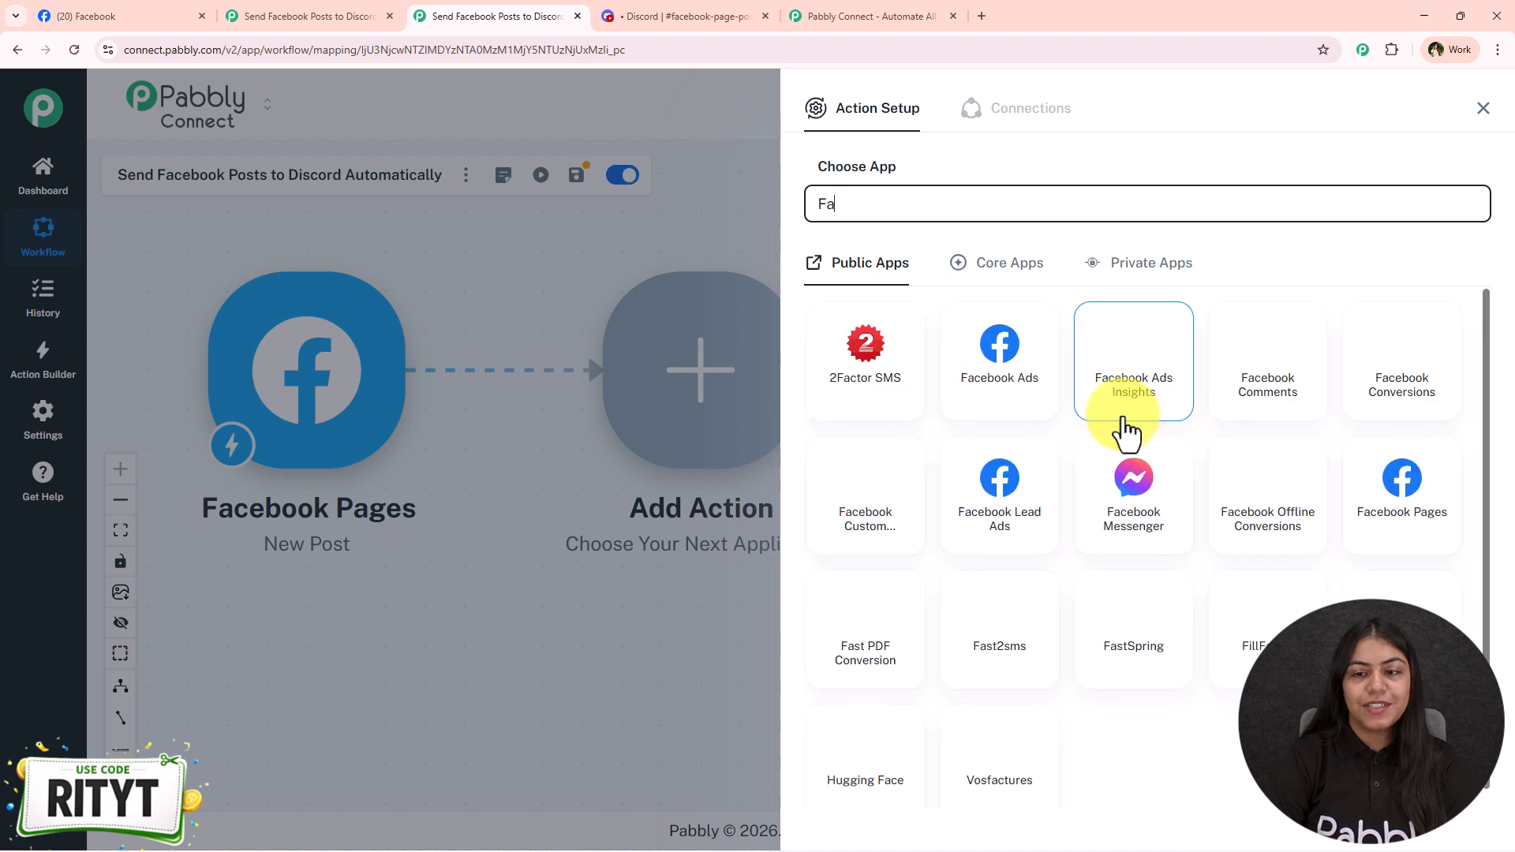
pyautogui.click(1411, 467)
pyautogui.click(969, 293)
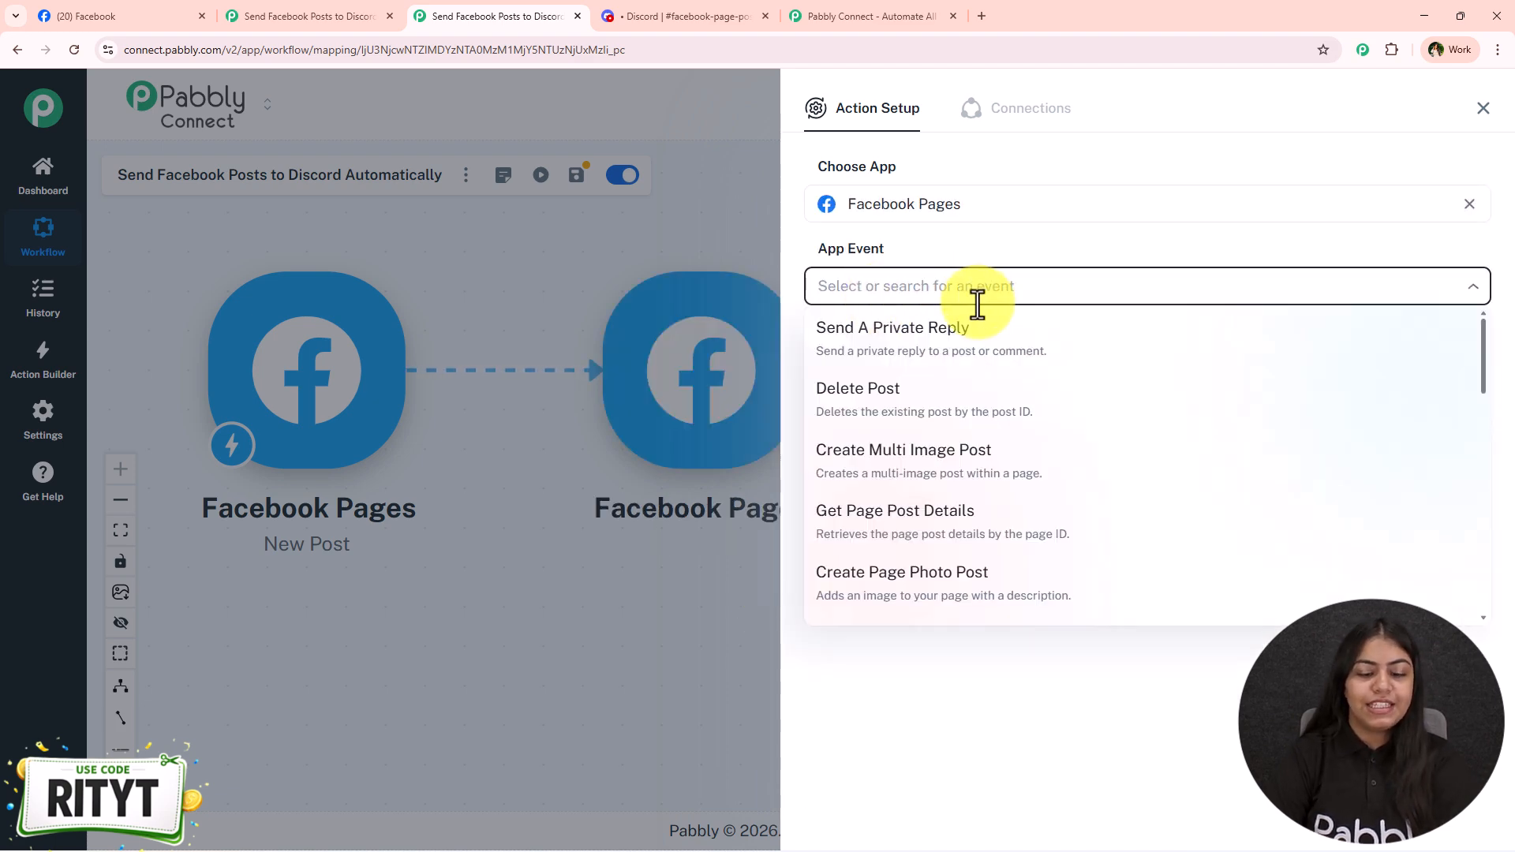
pyautogui.write('post')
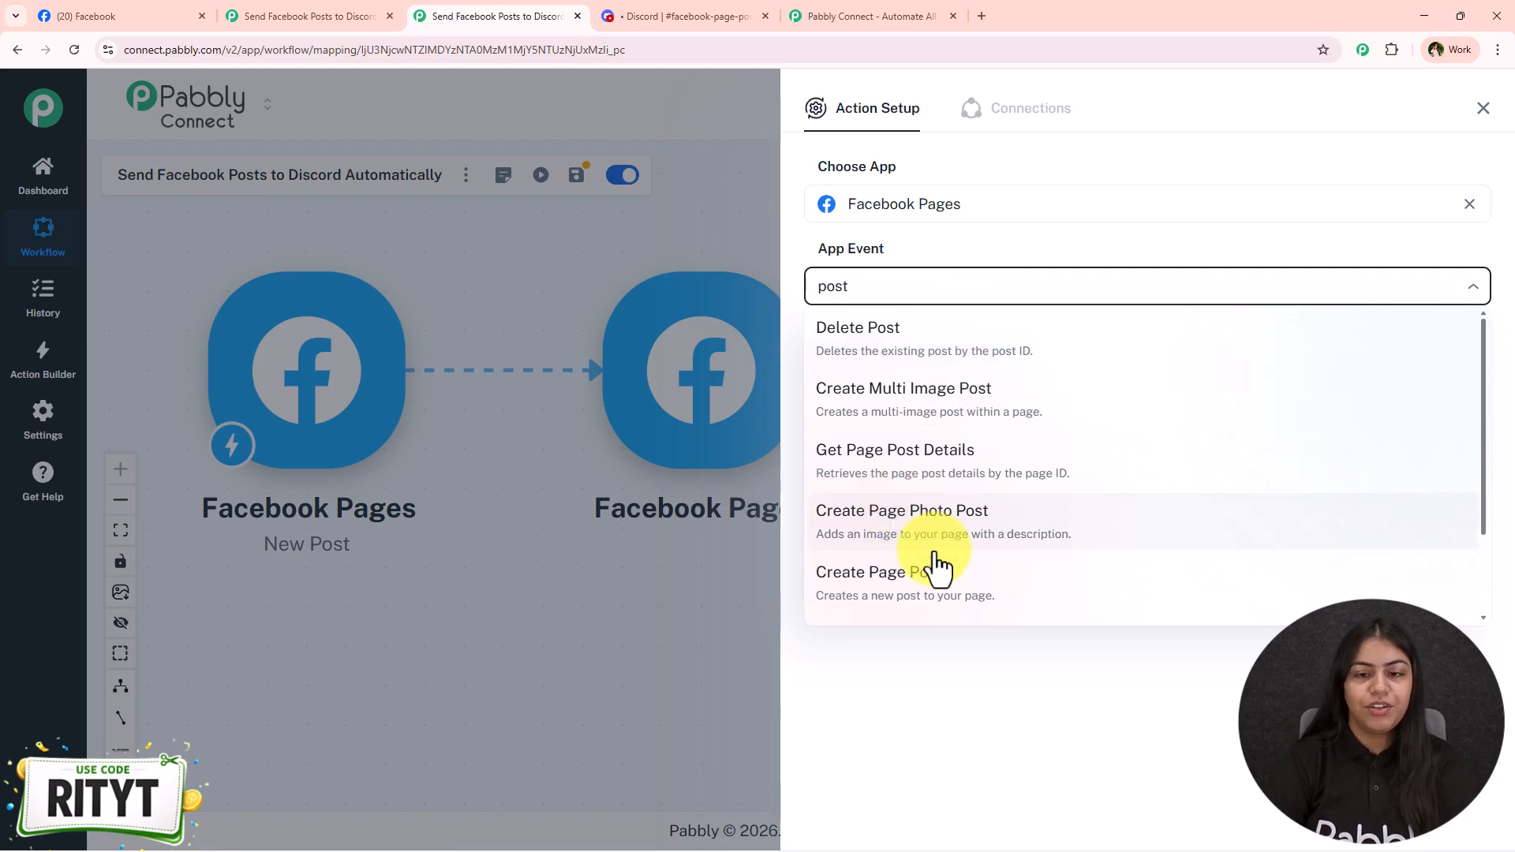
pyautogui.scroll(-1, 940, 568)
pyautogui.click(1268, 384)
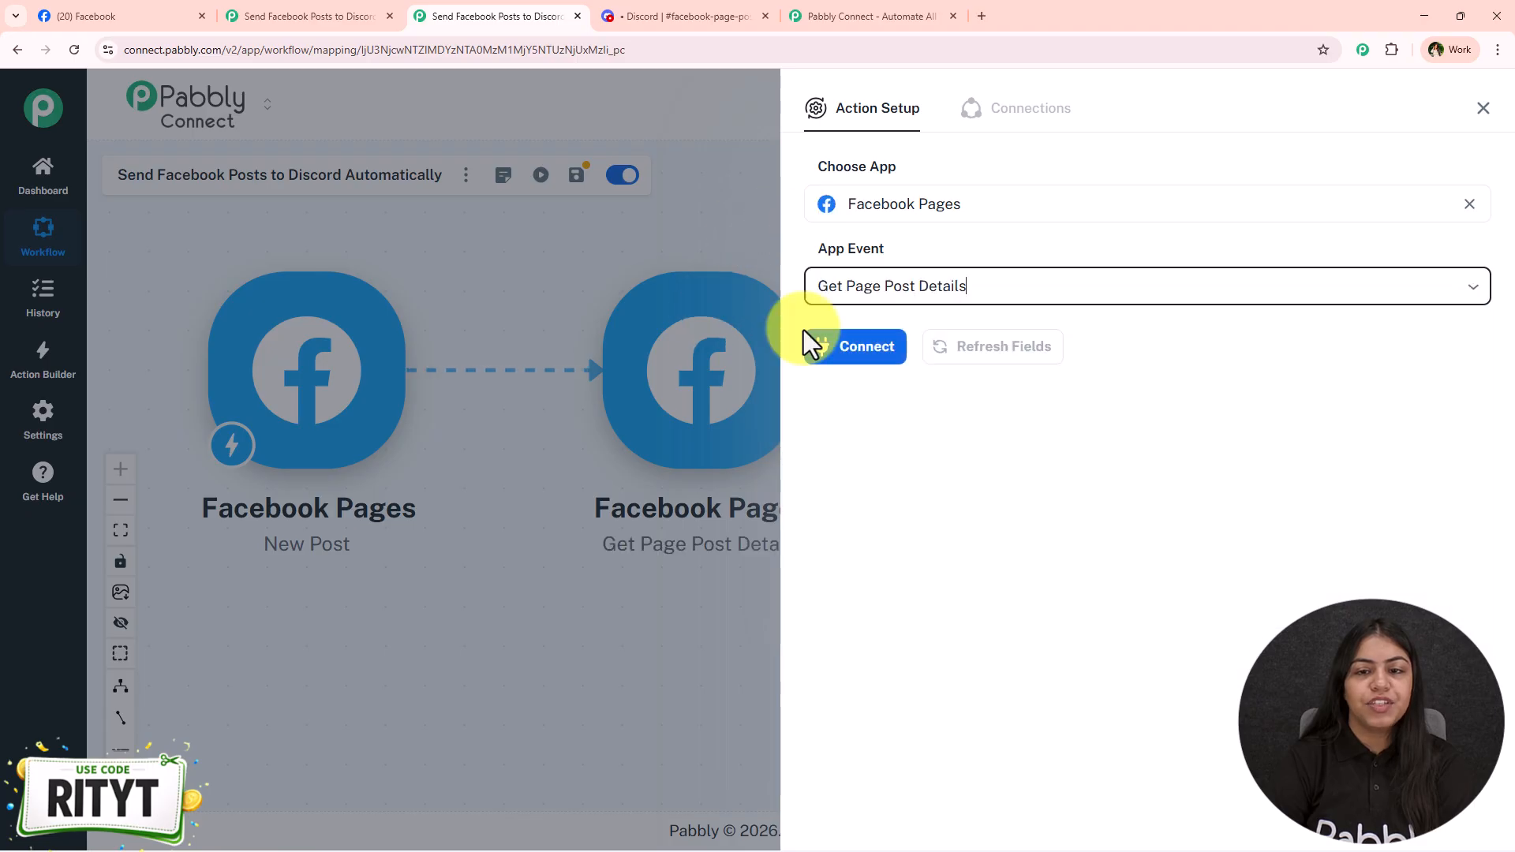
# Connect the Get Page Post Details action through the existing connection Facebook Pages #55.
pyautogui.click(877, 352)
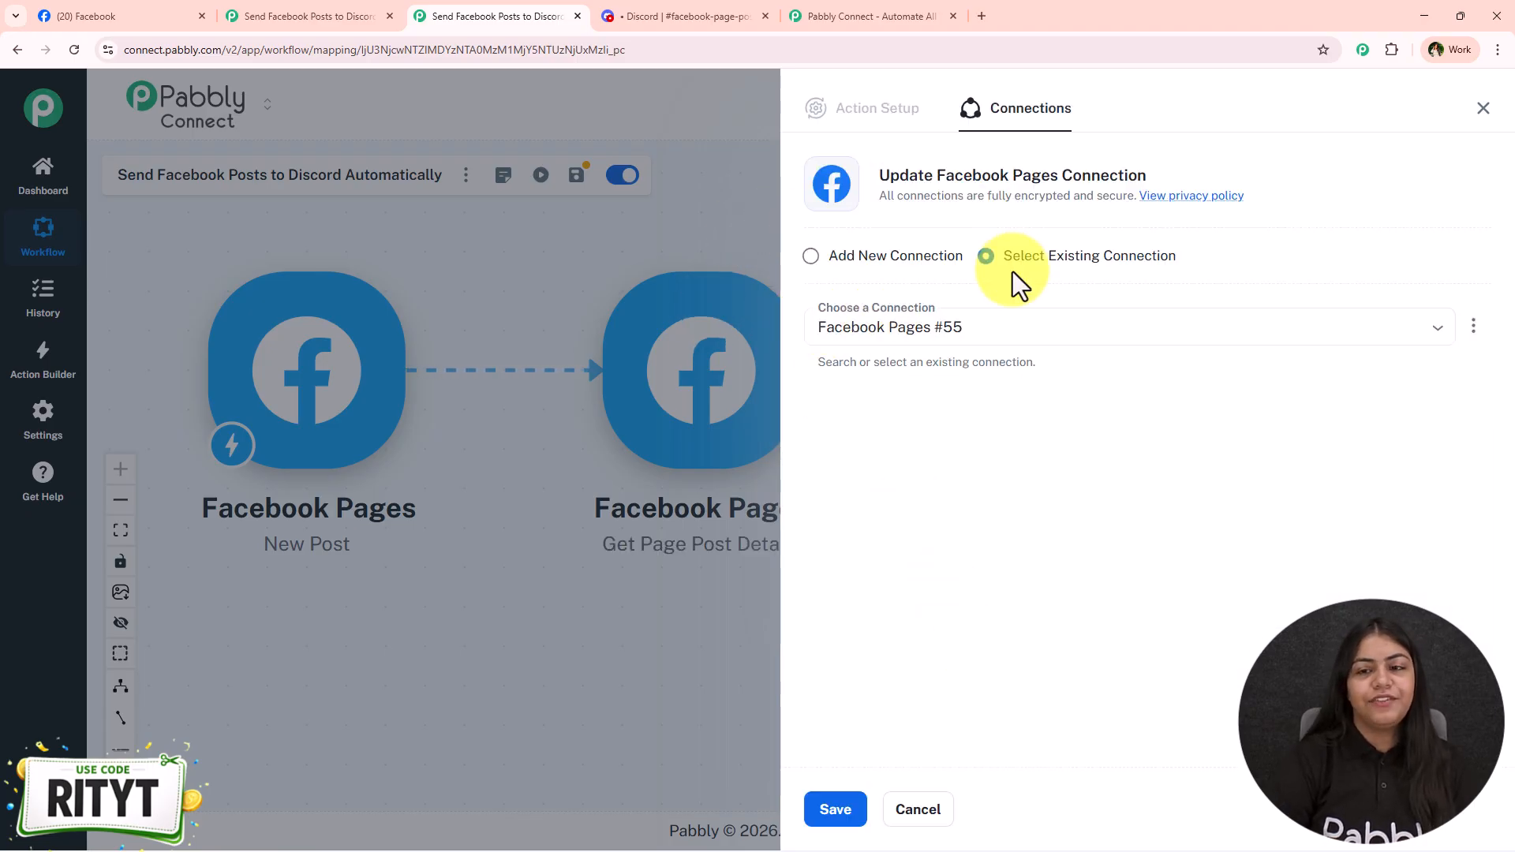
pyautogui.moveTo(1003, 259); pyautogui.dragTo(1194, 272)
pyautogui.click(851, 823)
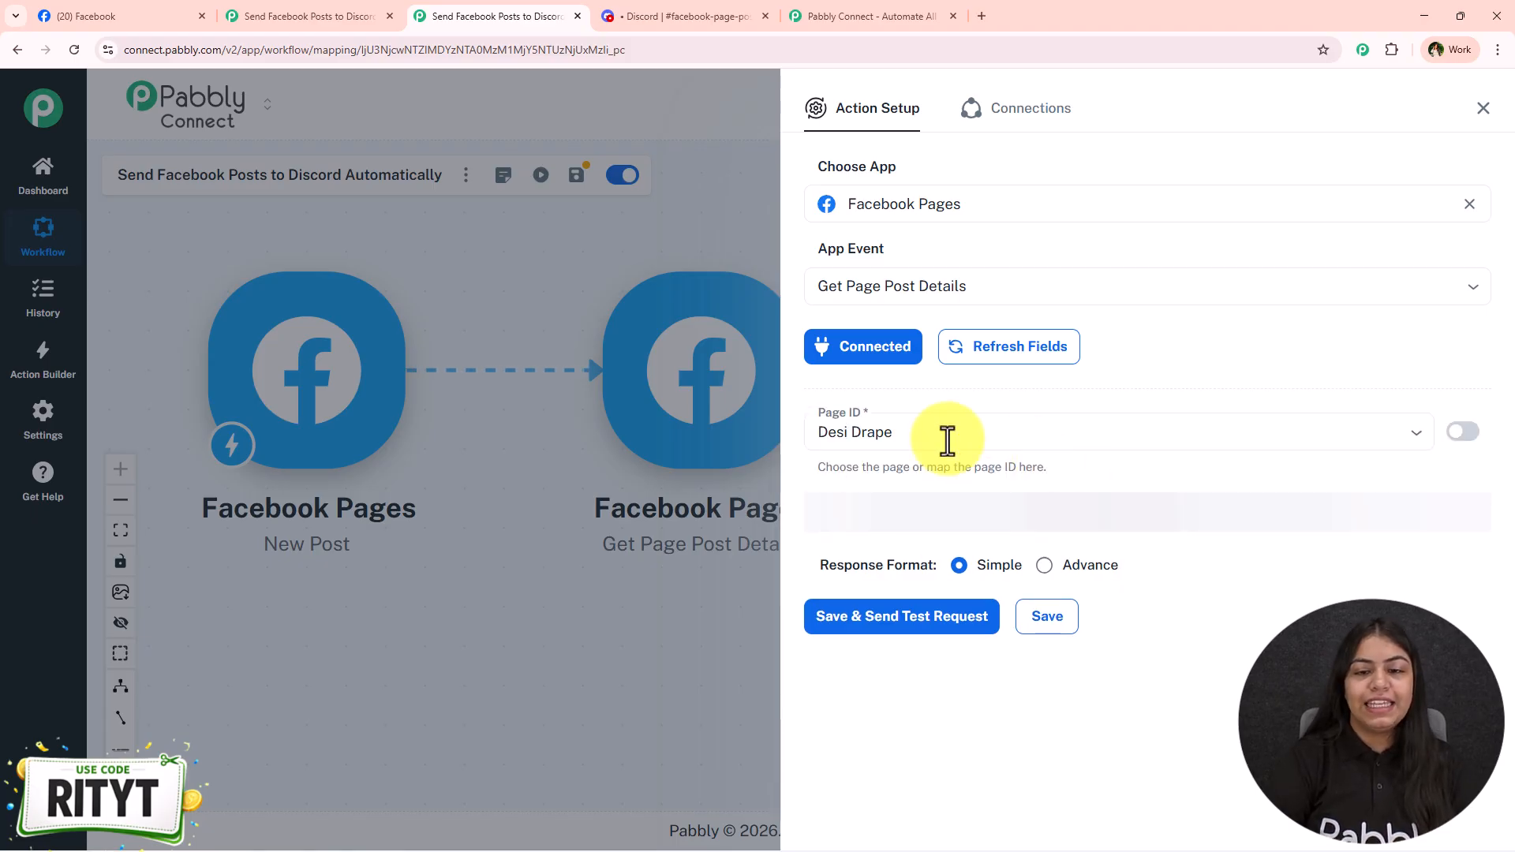
# Set the Page ID of the Get Page Post Details action to Digital Dynamics.
pyautogui.click(947, 439)
pyautogui.write('di')
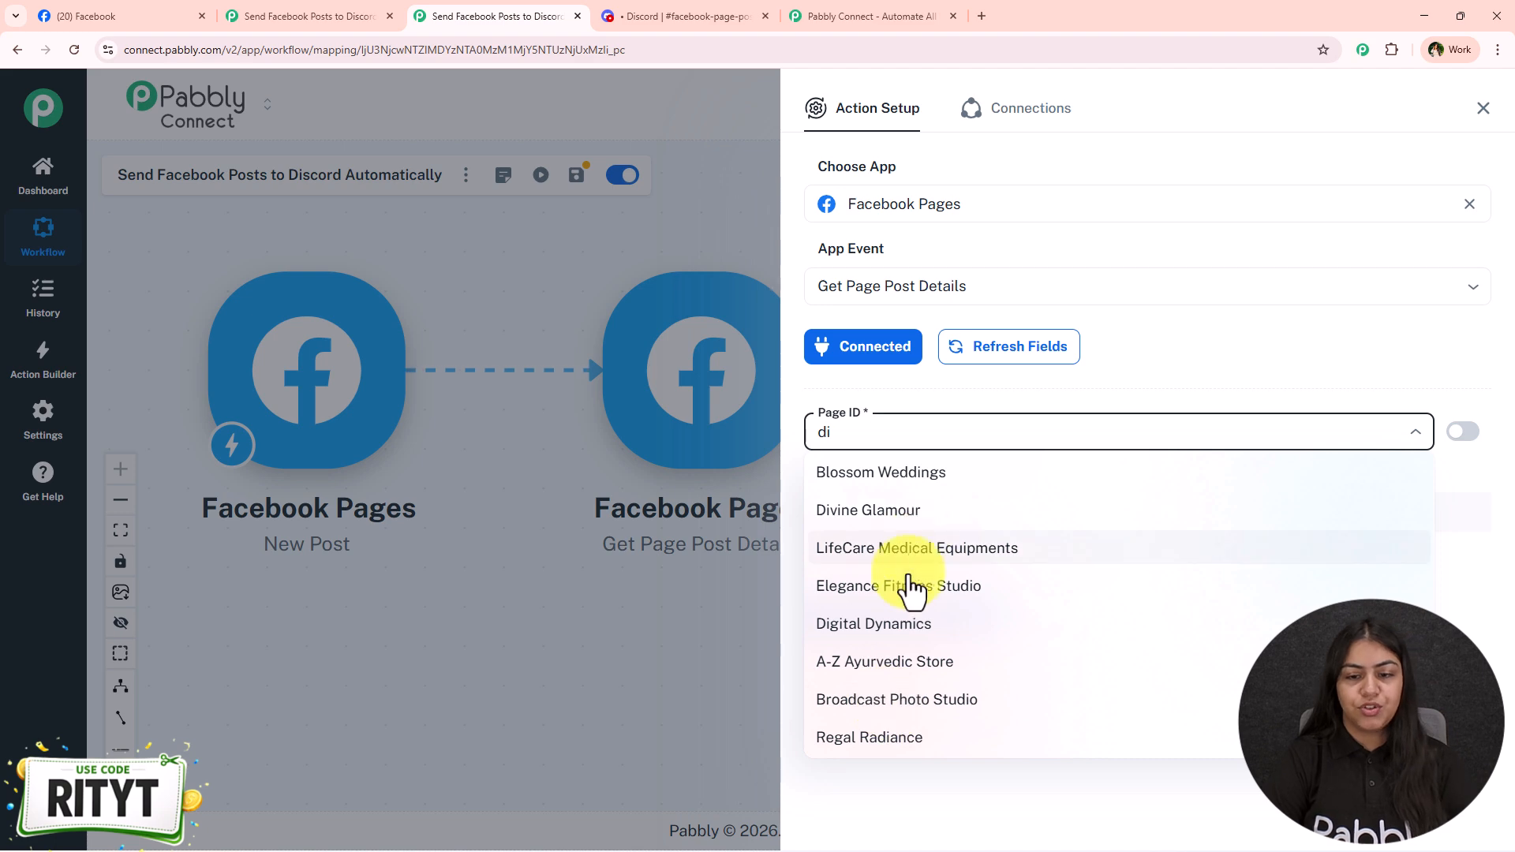
pyautogui.click(892, 623)
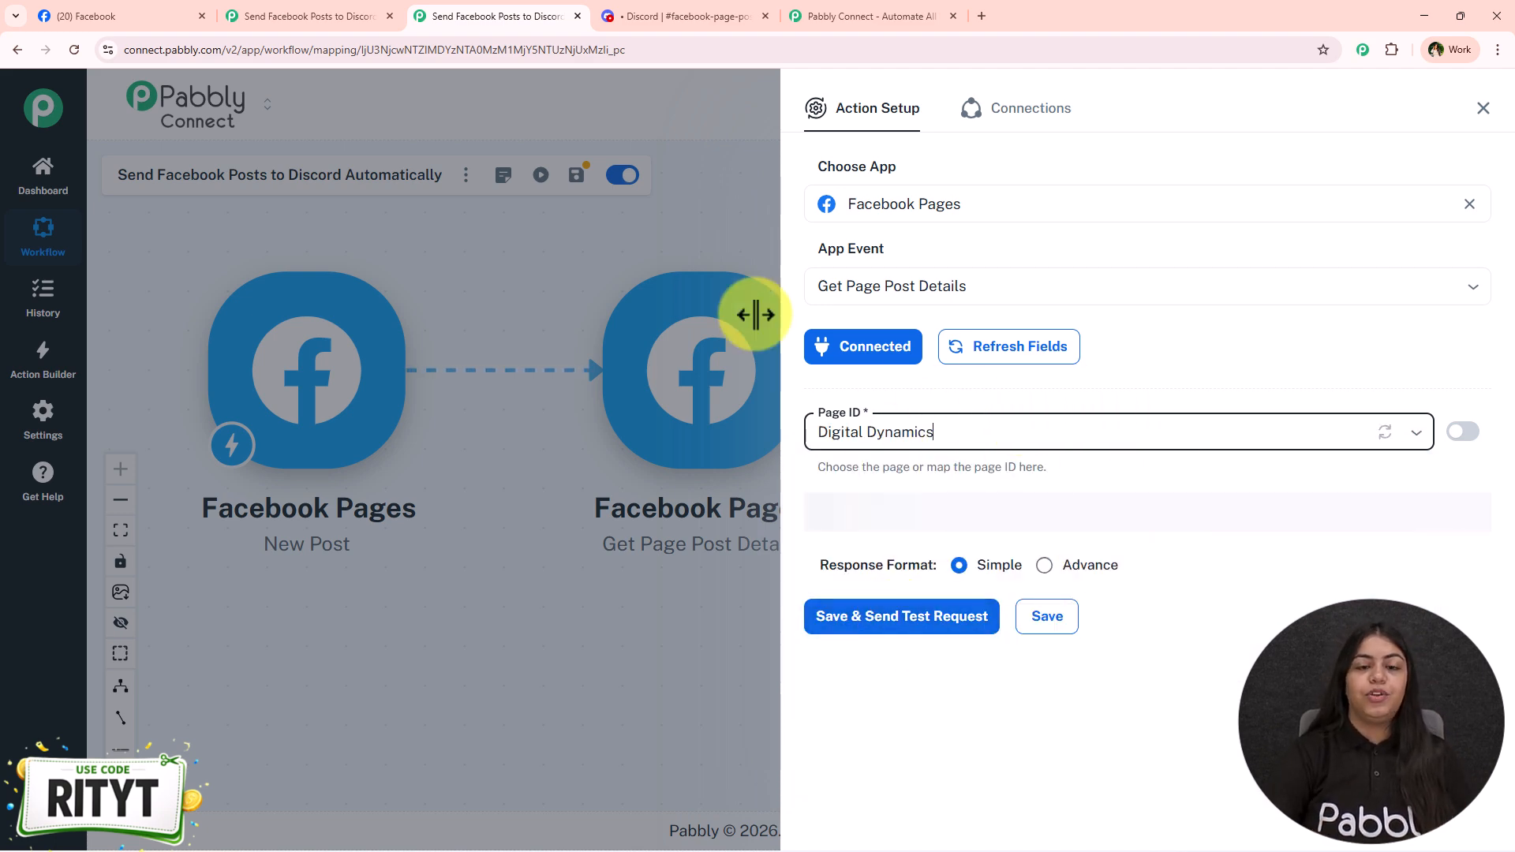
# Browse the page's posts for the Post ID and choose the "Digital Dynamics — Your Growth Partner Online" post.
pyautogui.click(960, 511)
pyautogui.scroll(-8, 973, 404)
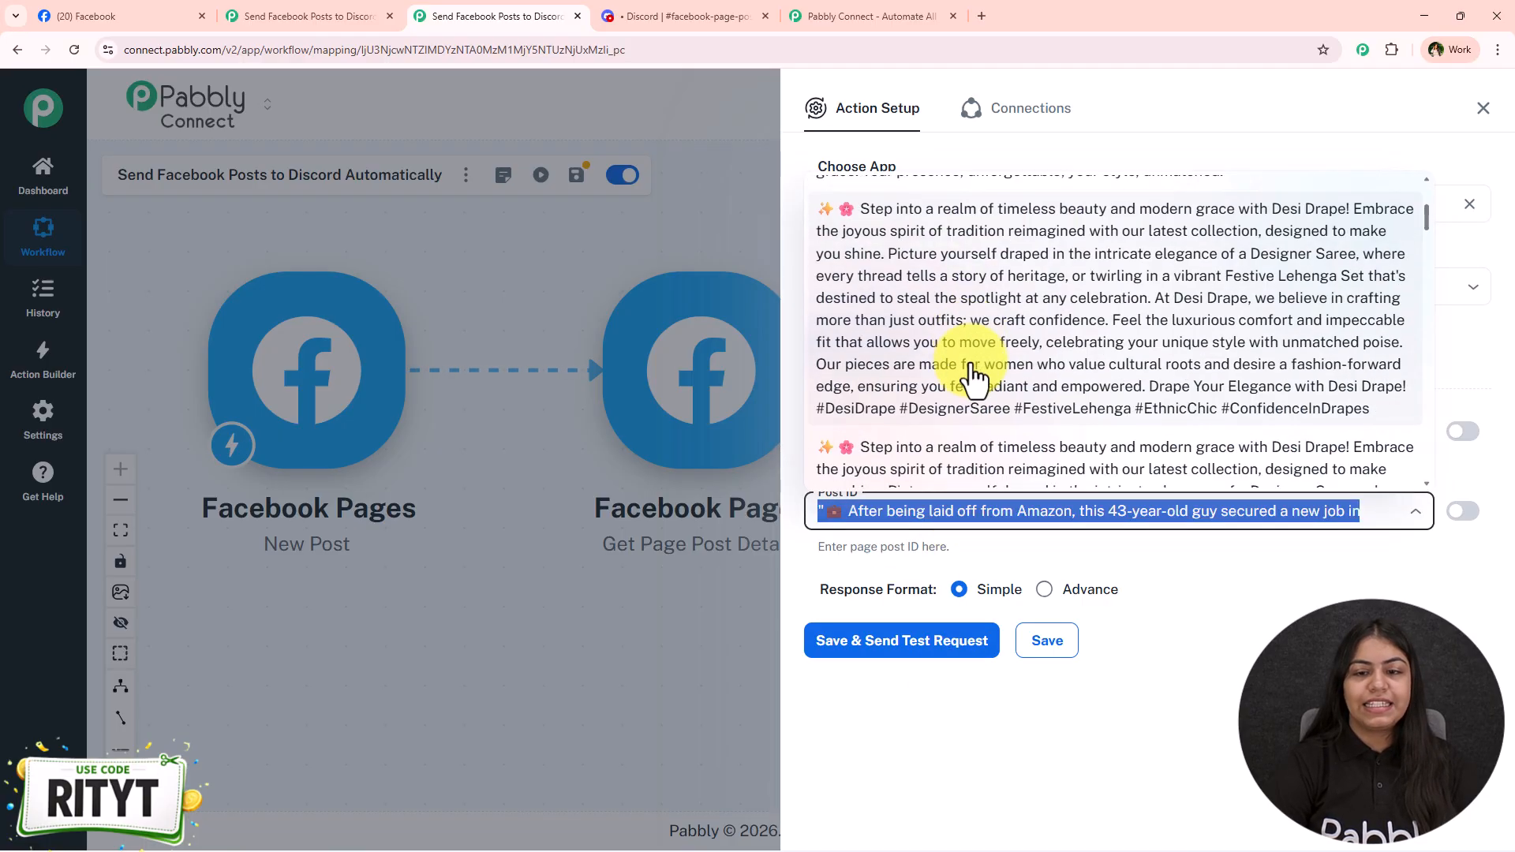
pyautogui.scroll(-4, 975, 404)
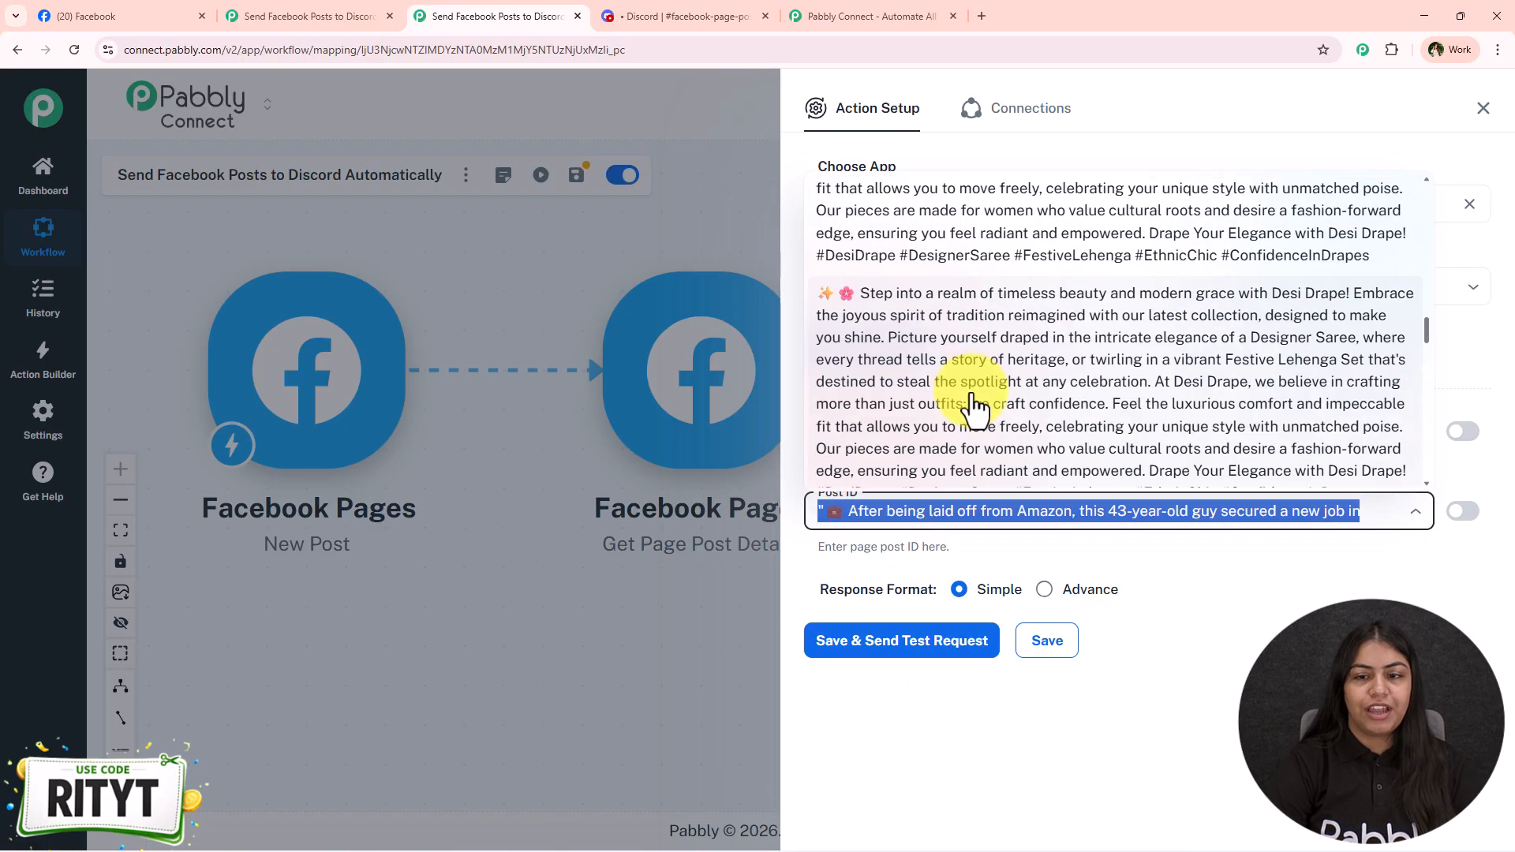
pyautogui.click(1191, 581)
pyautogui.click(943, 514)
pyautogui.click(1043, 304)
pyautogui.click(1075, 517)
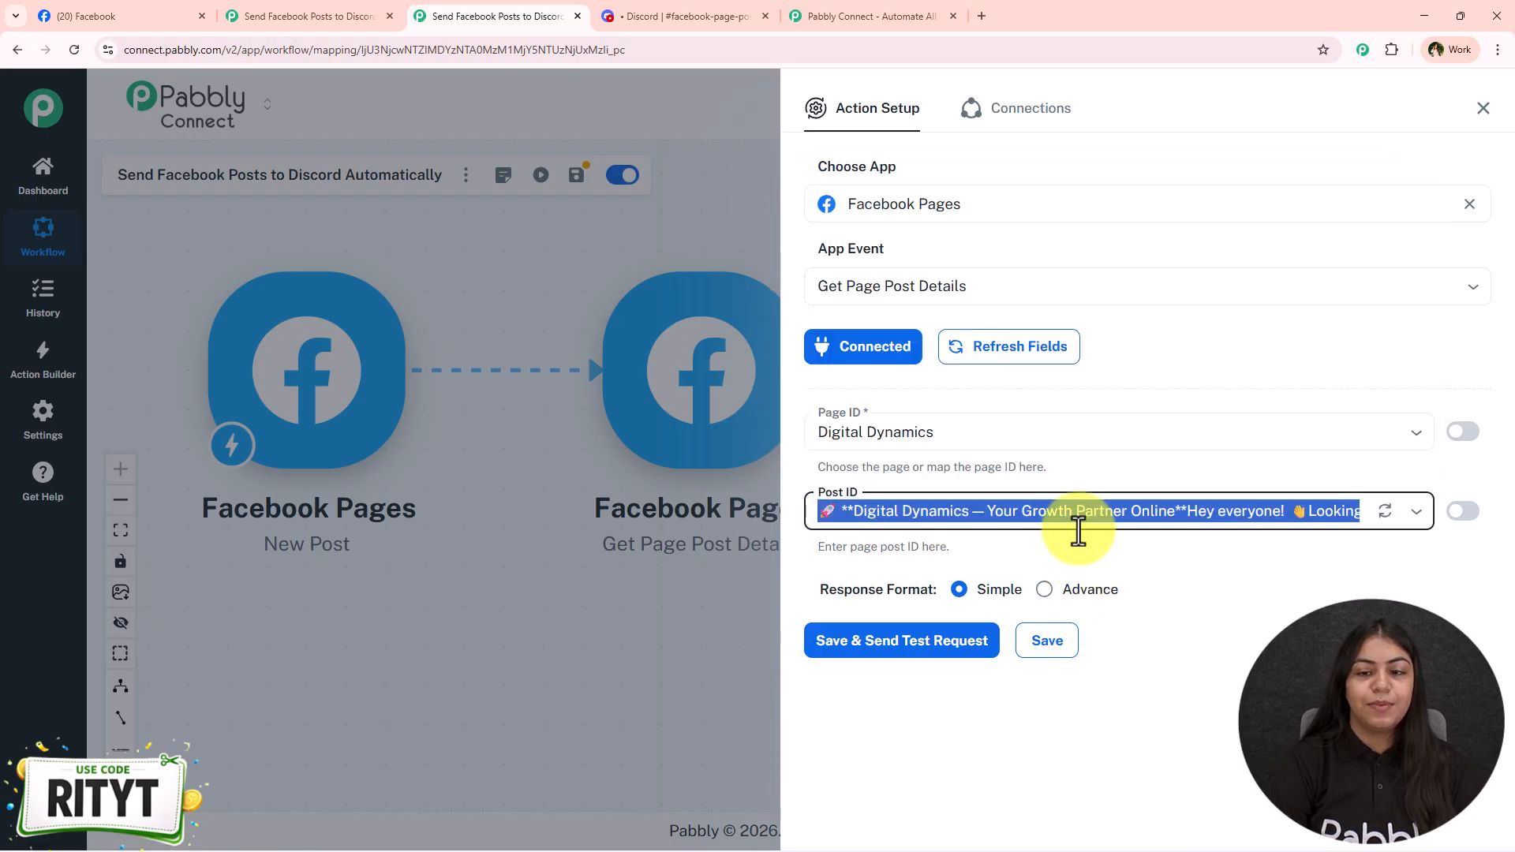
pyautogui.click(1089, 509)
pyautogui.click(1087, 253)
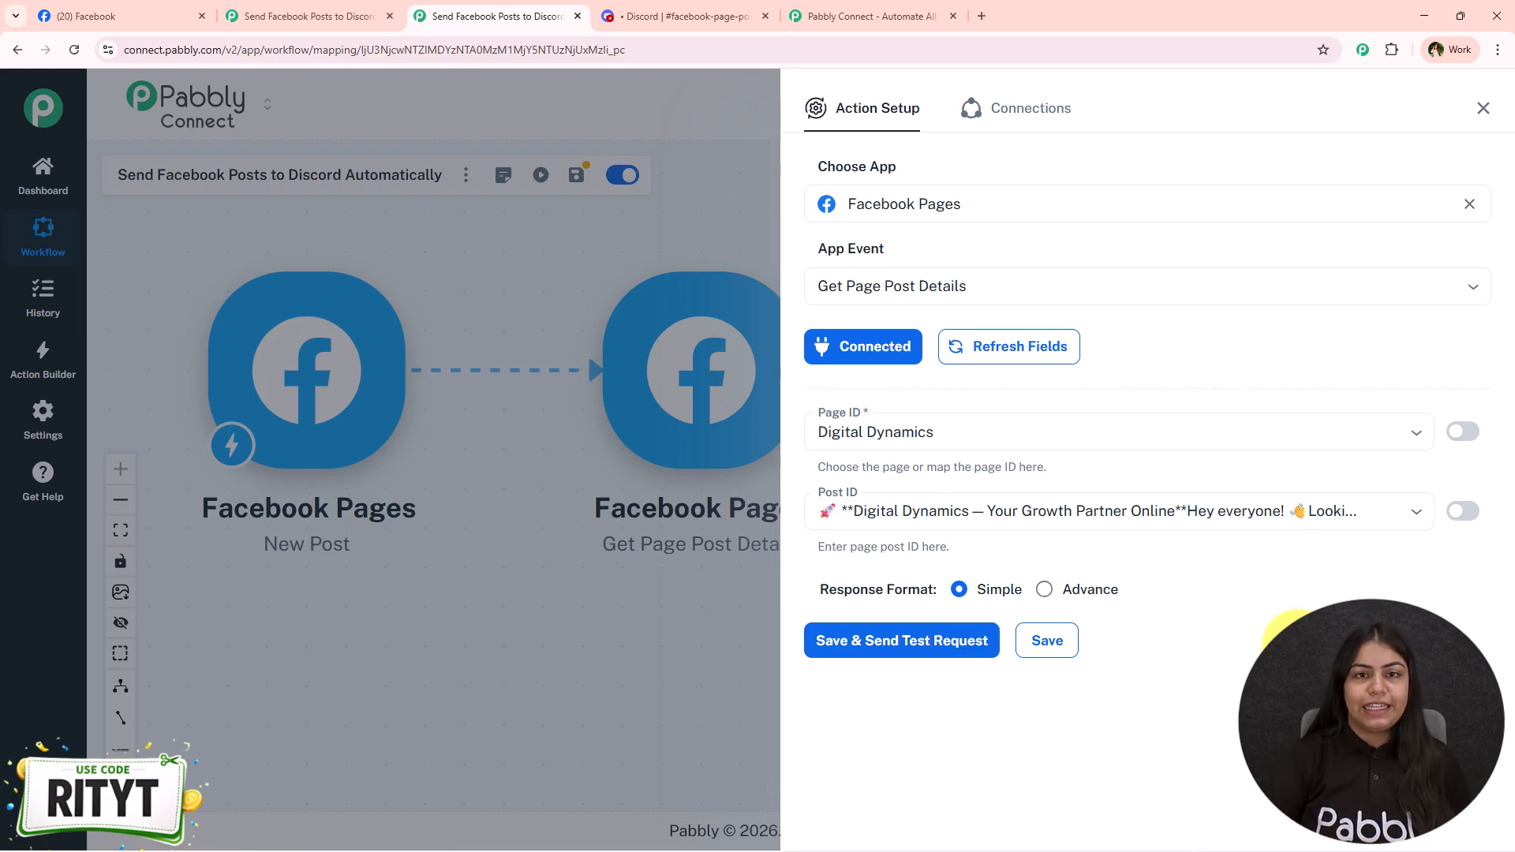
# Switch the Post ID field to mapping mode and clear its static ID.
pyautogui.click(1462, 511)
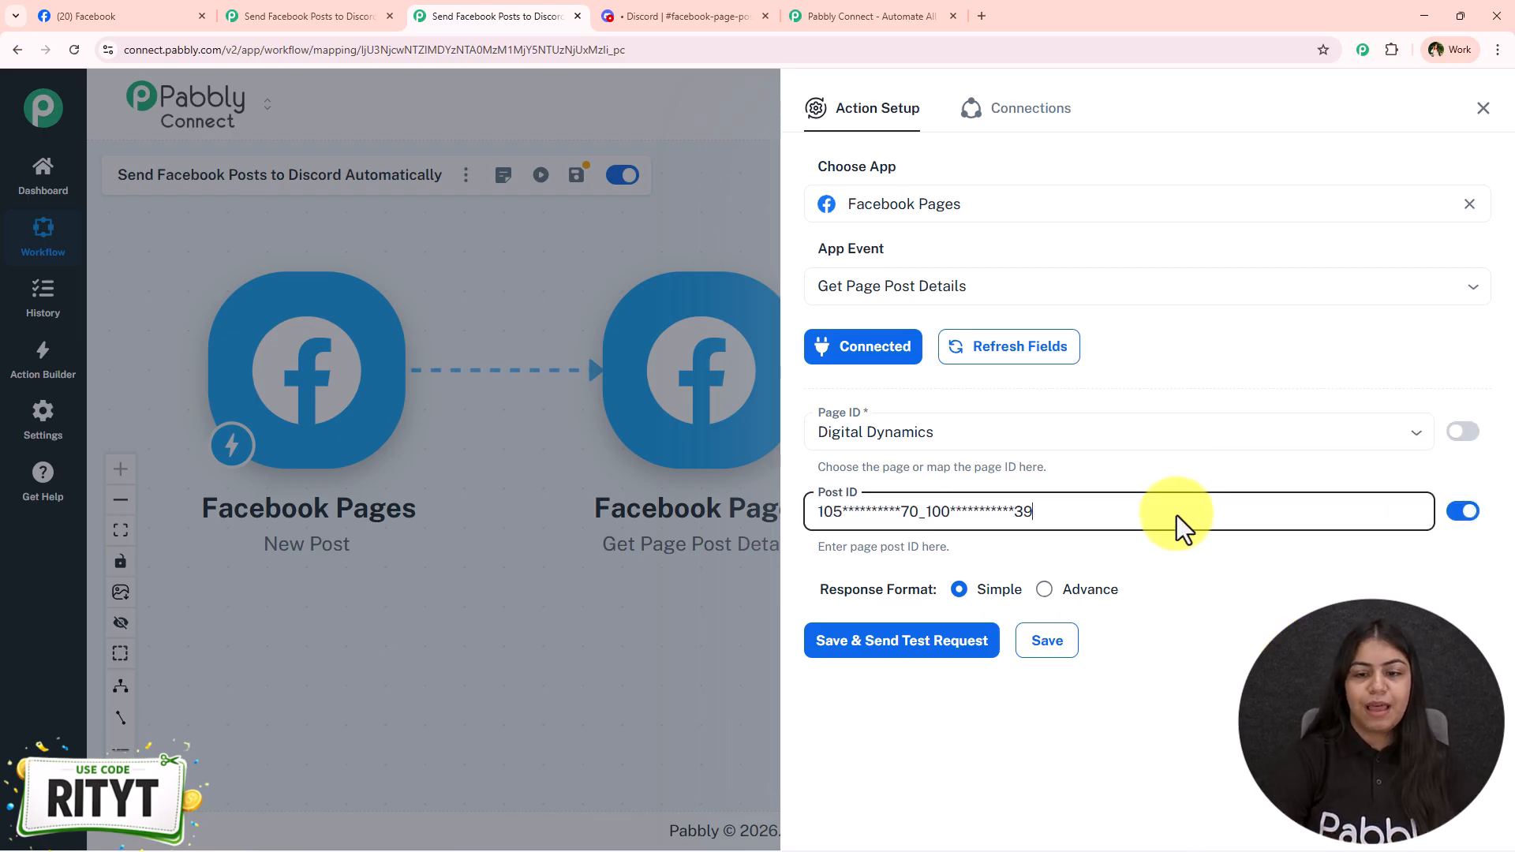
pyautogui.moveTo(1184, 527); pyautogui.dragTo(792, 503)
pyautogui.press('BackSpace')
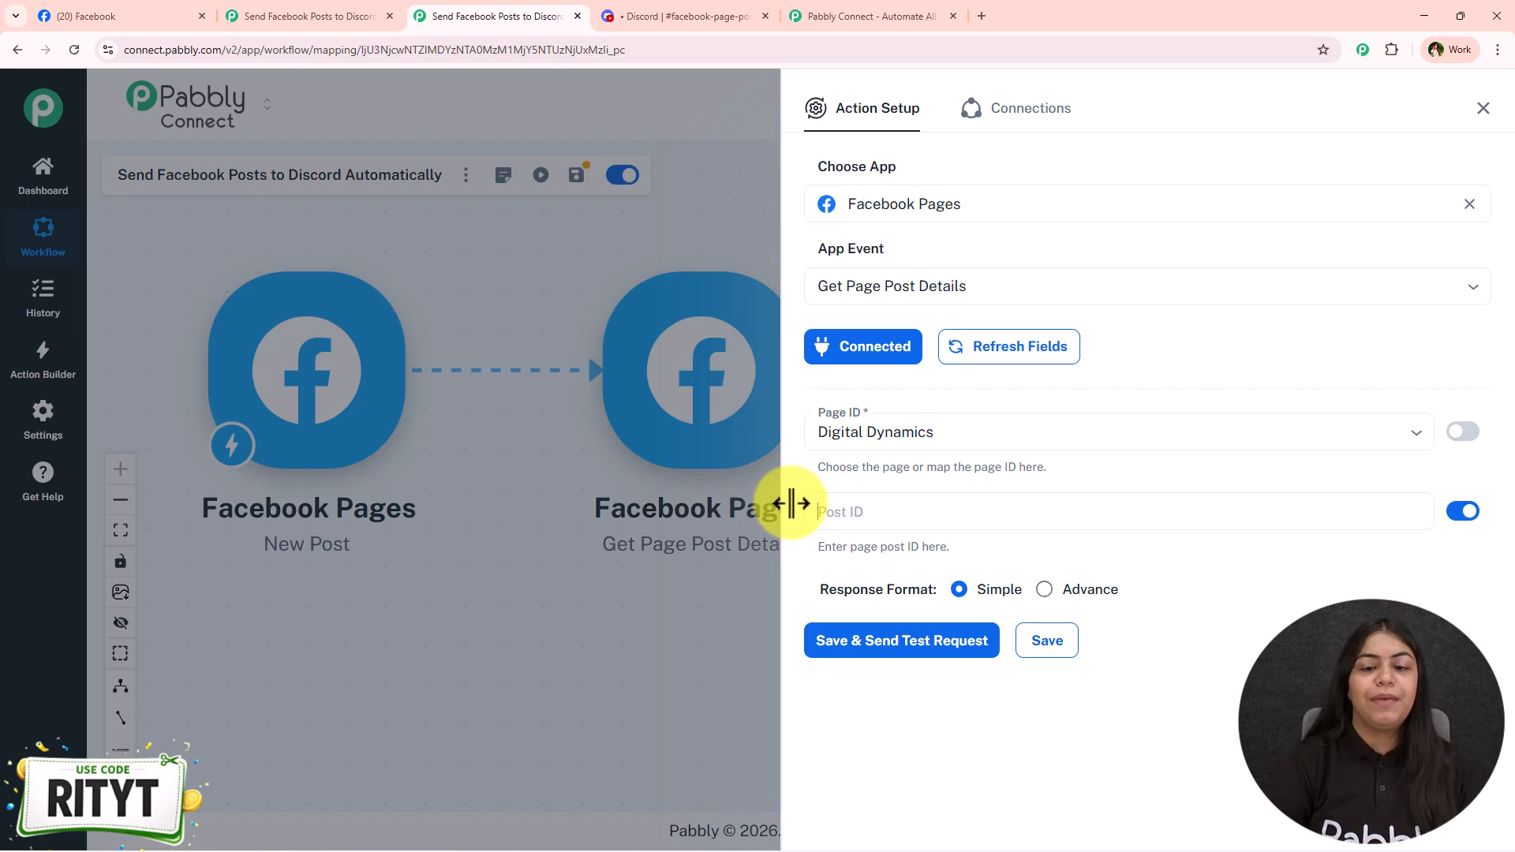
pyautogui.click(806, 513)
pyautogui.write('/')
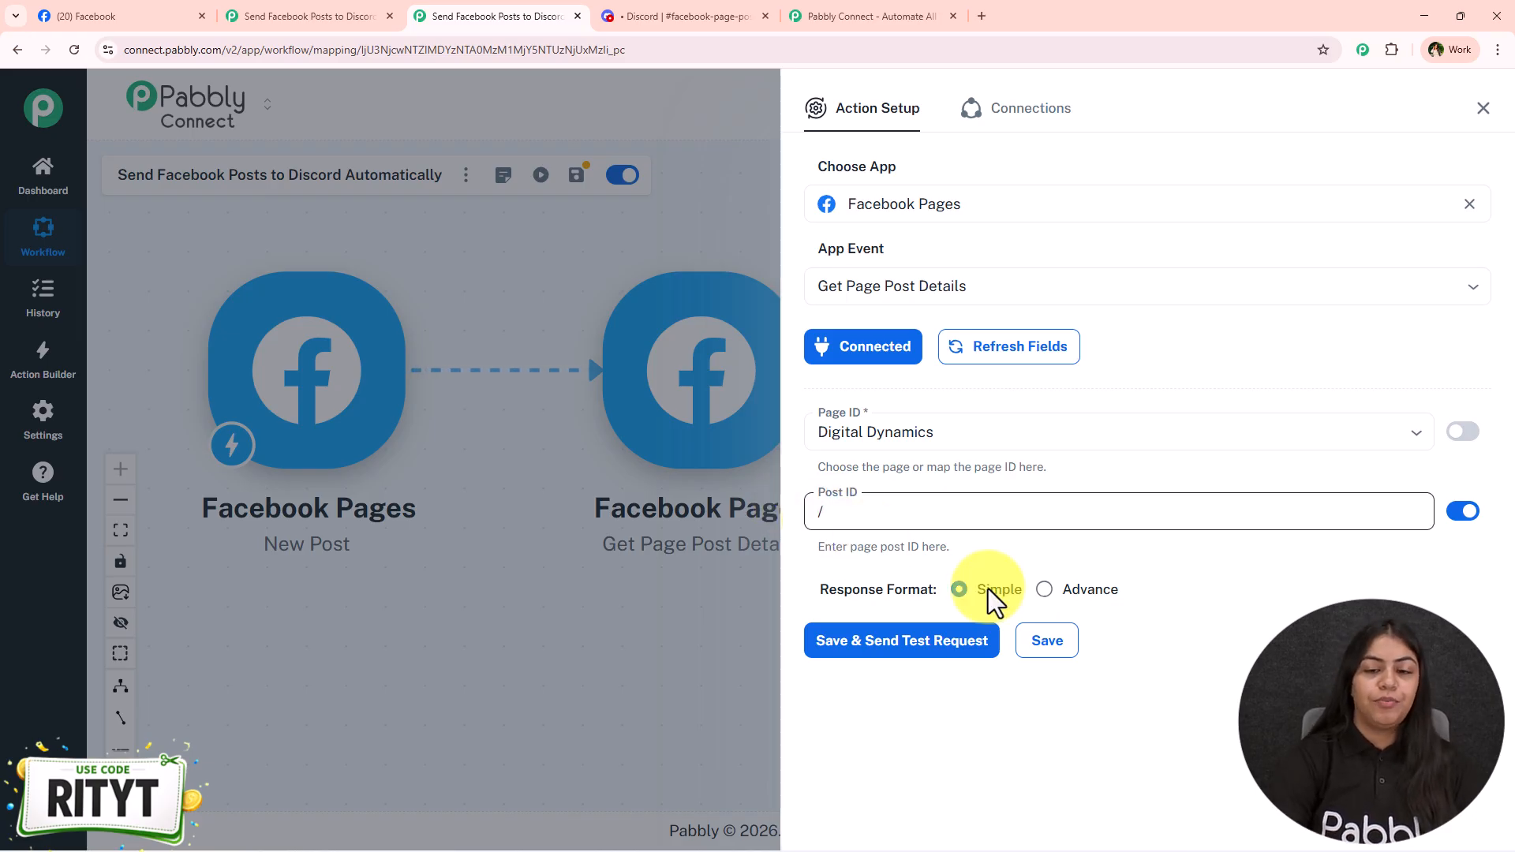
pyautogui.press('BackSpace')
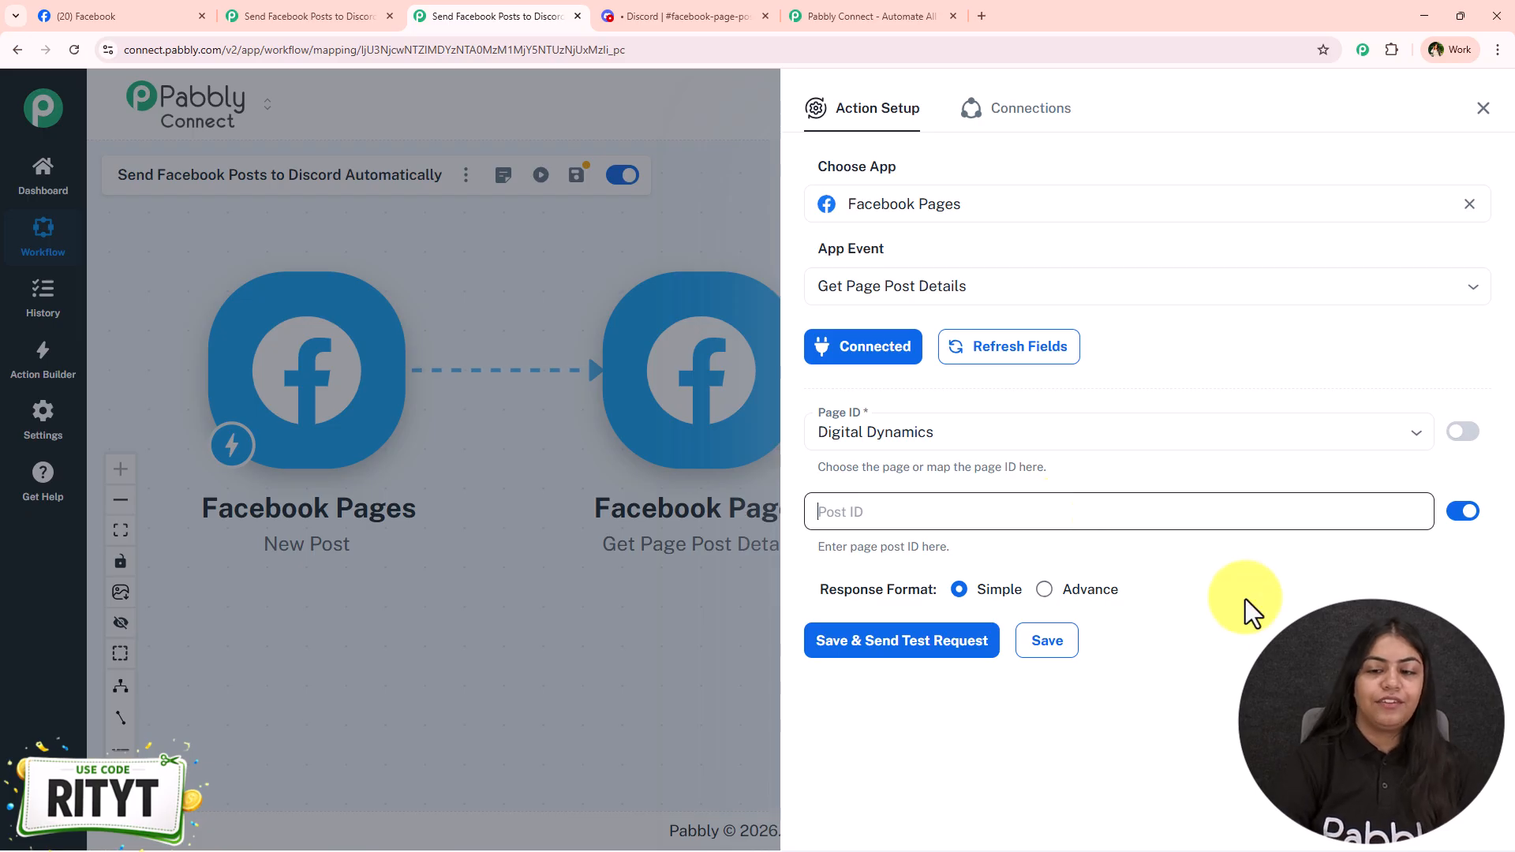
pyautogui.click(943, 503)
pyautogui.write('/')
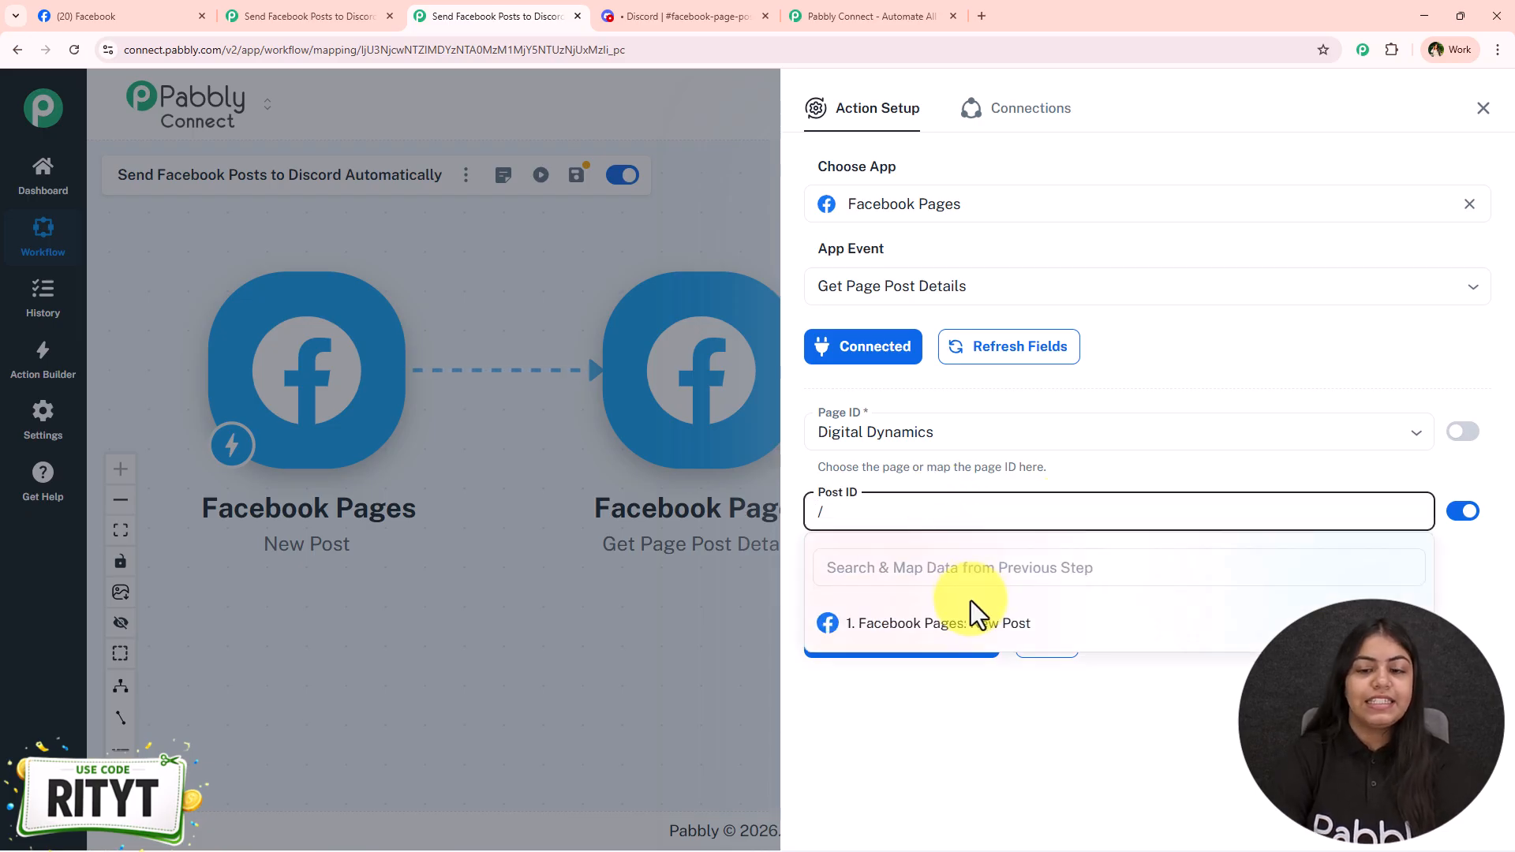
pyautogui.click(967, 623)
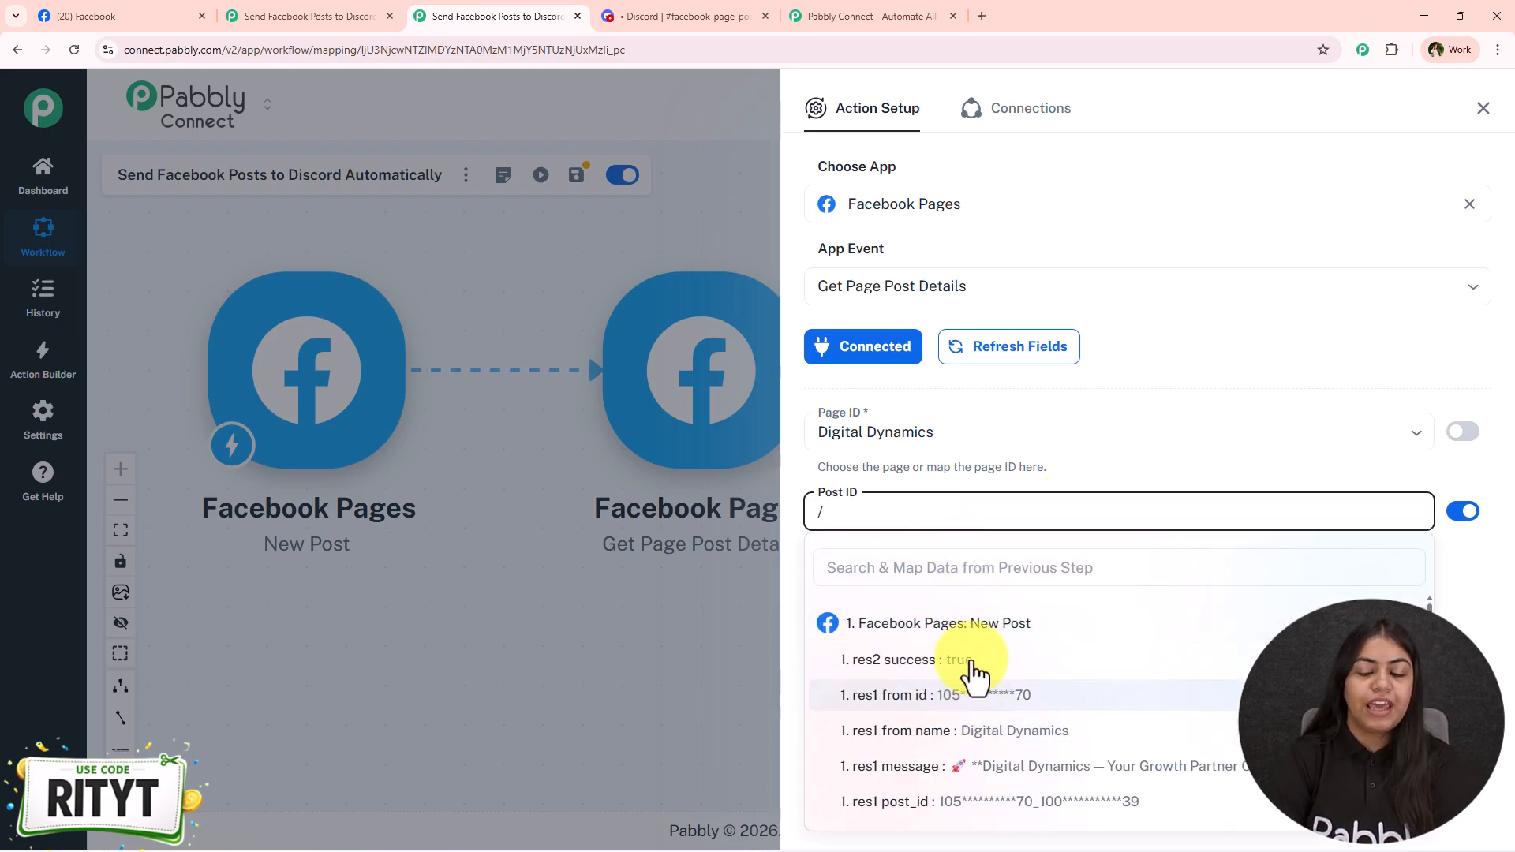
pyautogui.moveTo(872, 514); pyautogui.dragTo(735, 521)
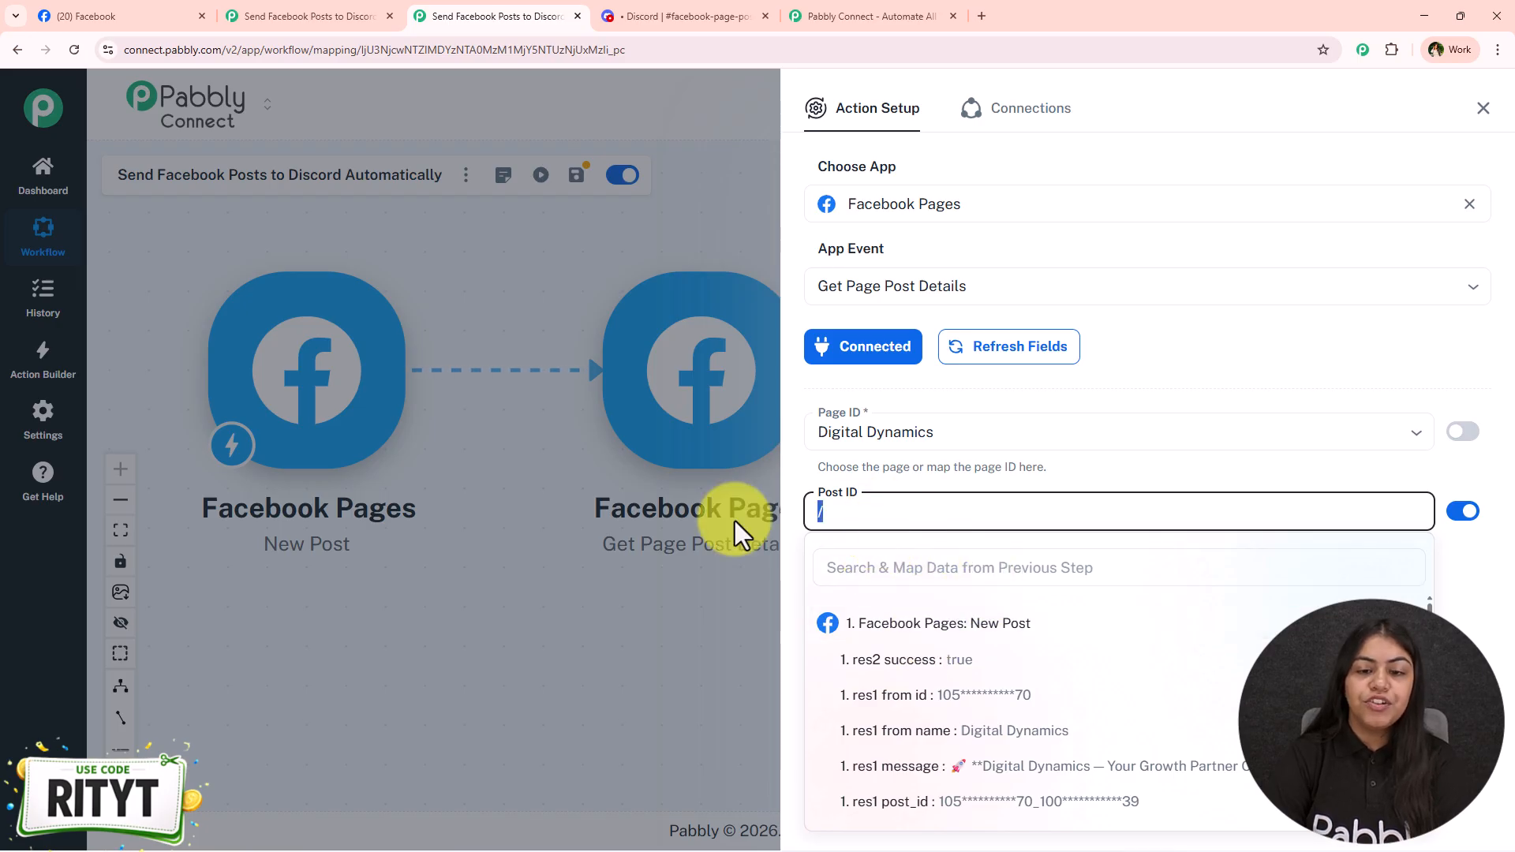
pyautogui.press('Right')
pyautogui.write('post')
pyautogui.moveTo(964, 510); pyautogui.dragTo(671, 520)
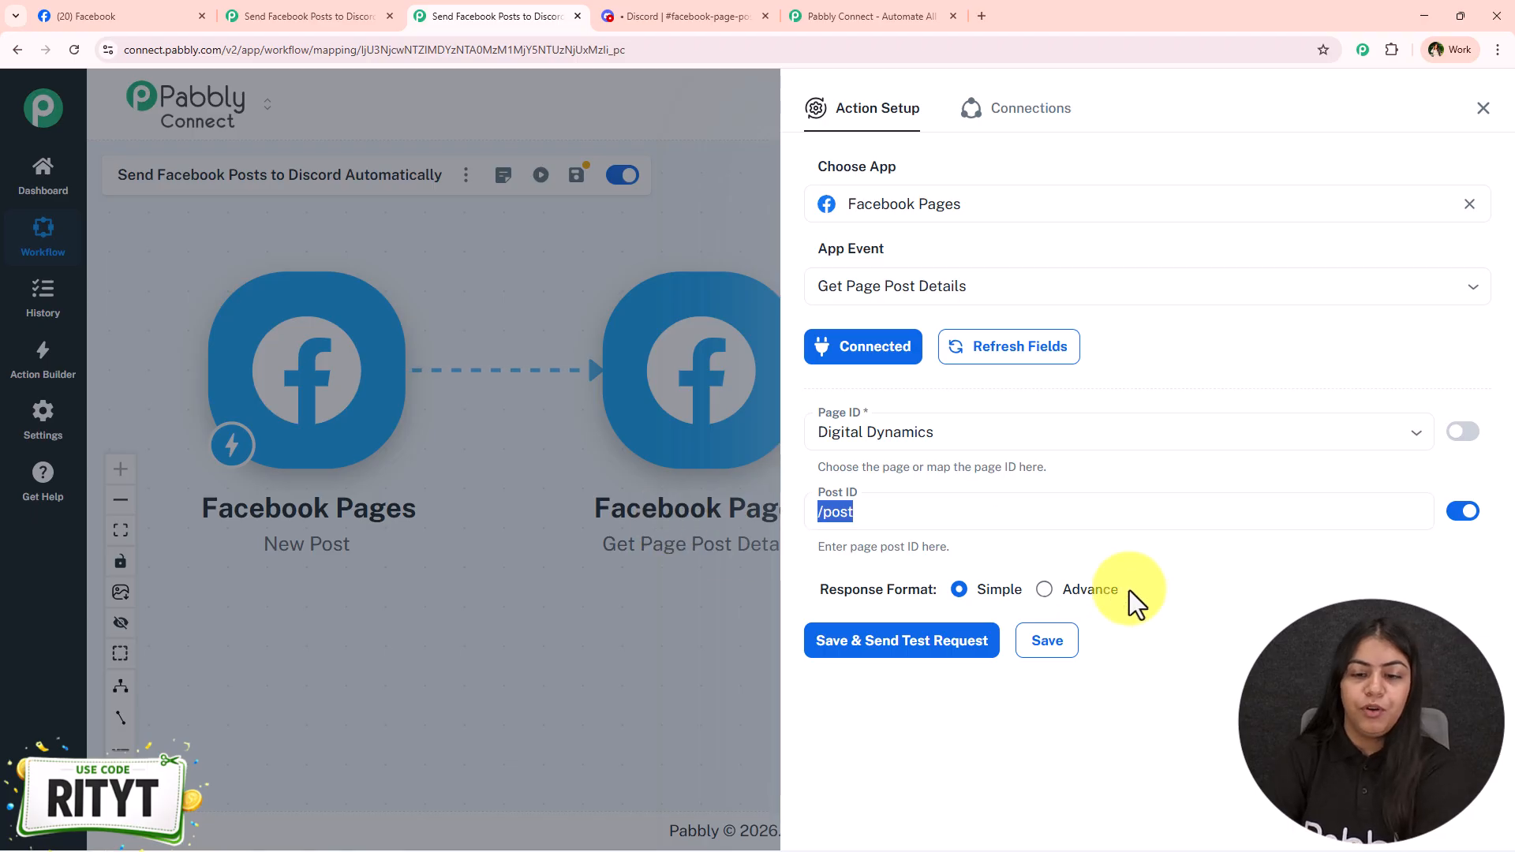
pyautogui.press('BackSpace')
# Map the Post ID to res1 post_id from the Facebook Pages New Post trigger, and save and send a test request.
pyautogui.click(949, 512)
pyautogui.write('/p')
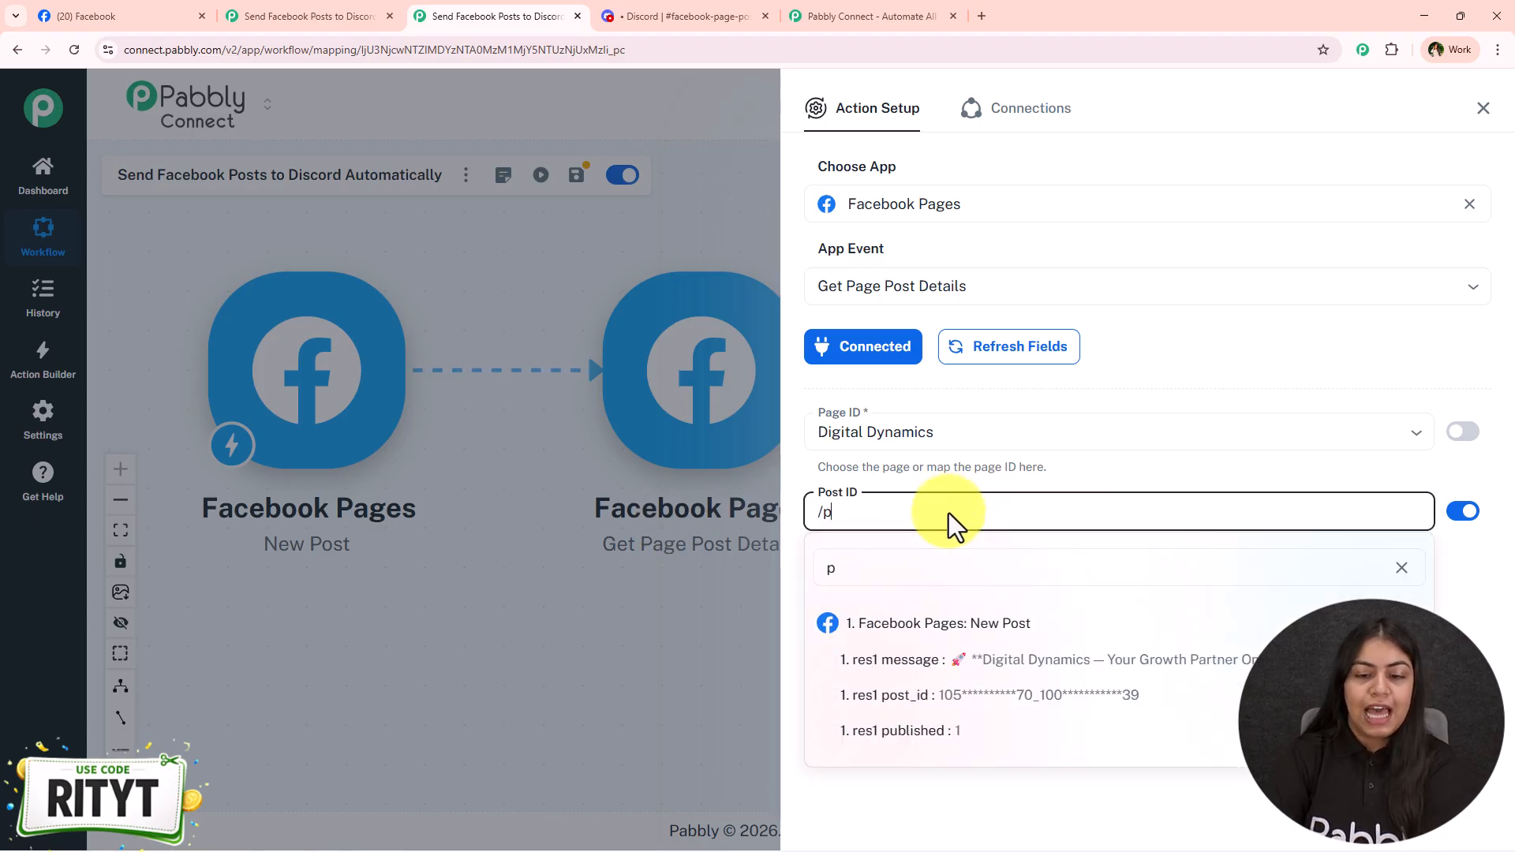
pyautogui.write('o')
pyautogui.click(1001, 661)
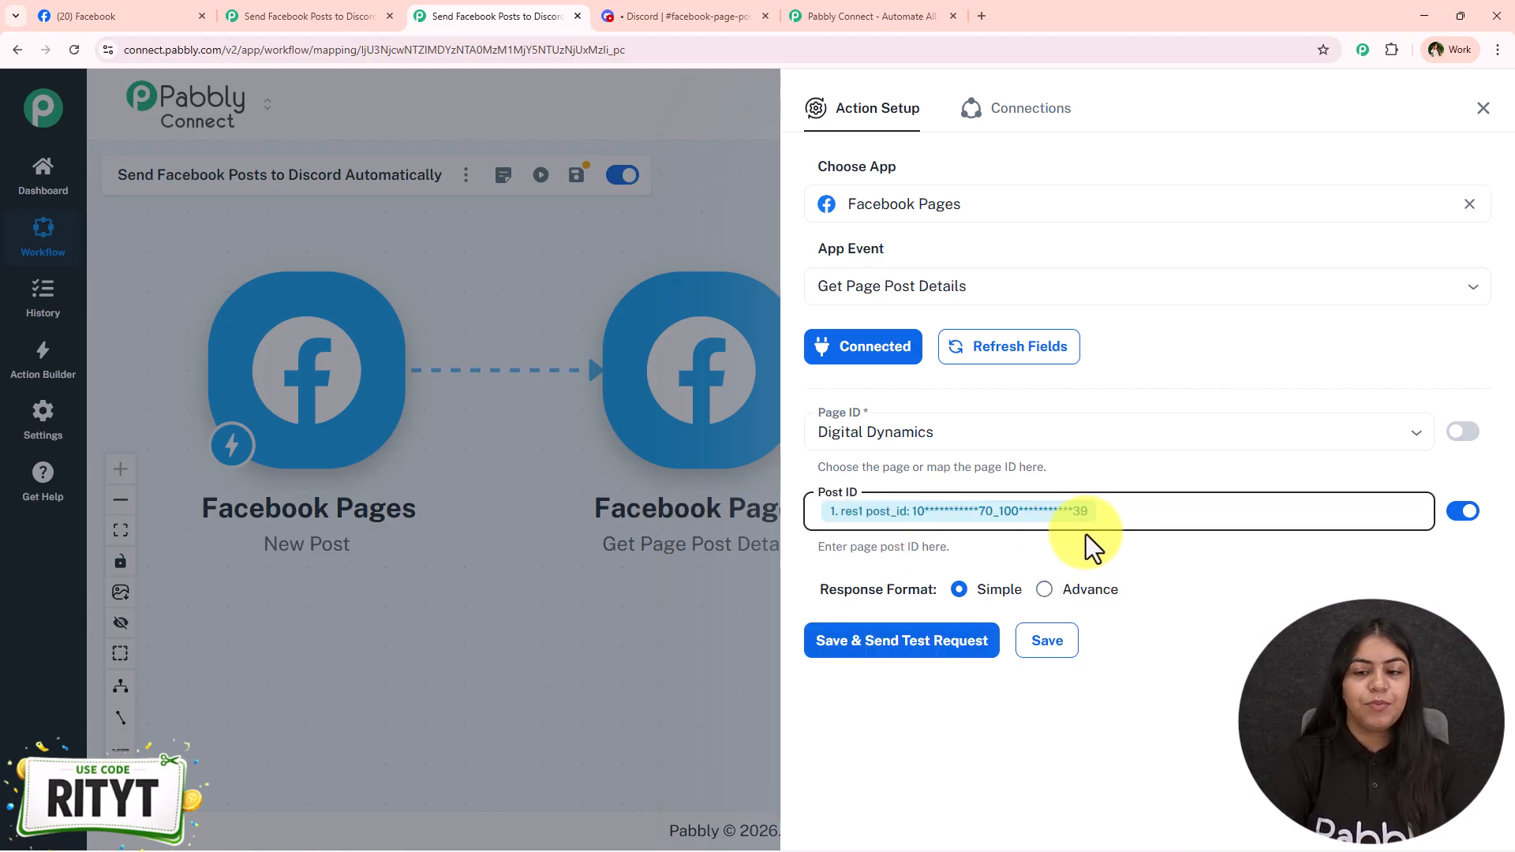
pyautogui.click(931, 645)
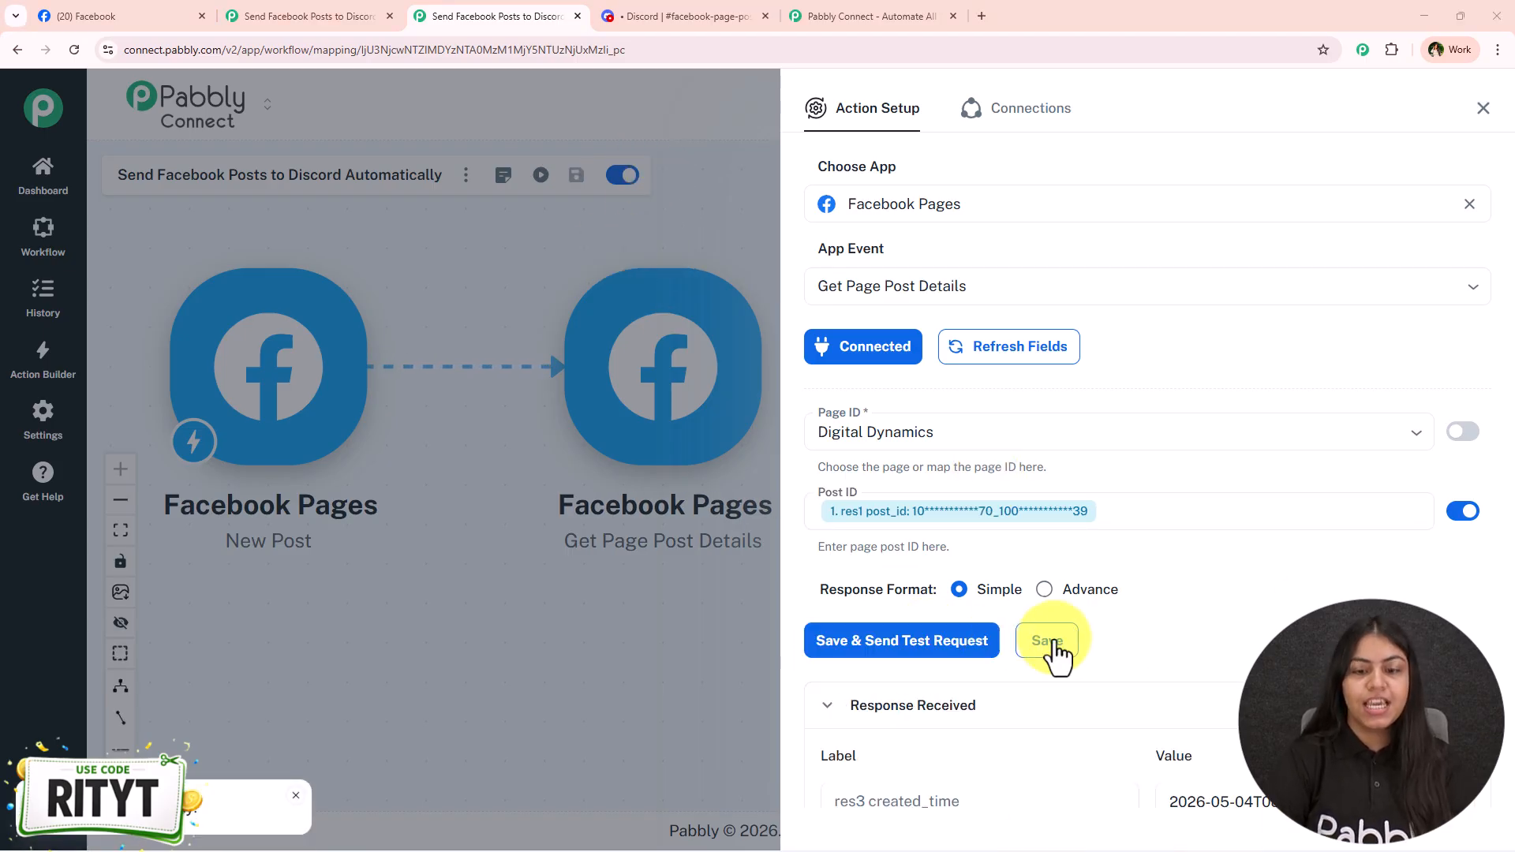
# Examine the received post details including the full res3 permalink_url, compare them with the Discord channel's message format, and close the action setup.
pyautogui.scroll(-5, 1096, 510)
pyautogui.scroll(2, 1071, 618)
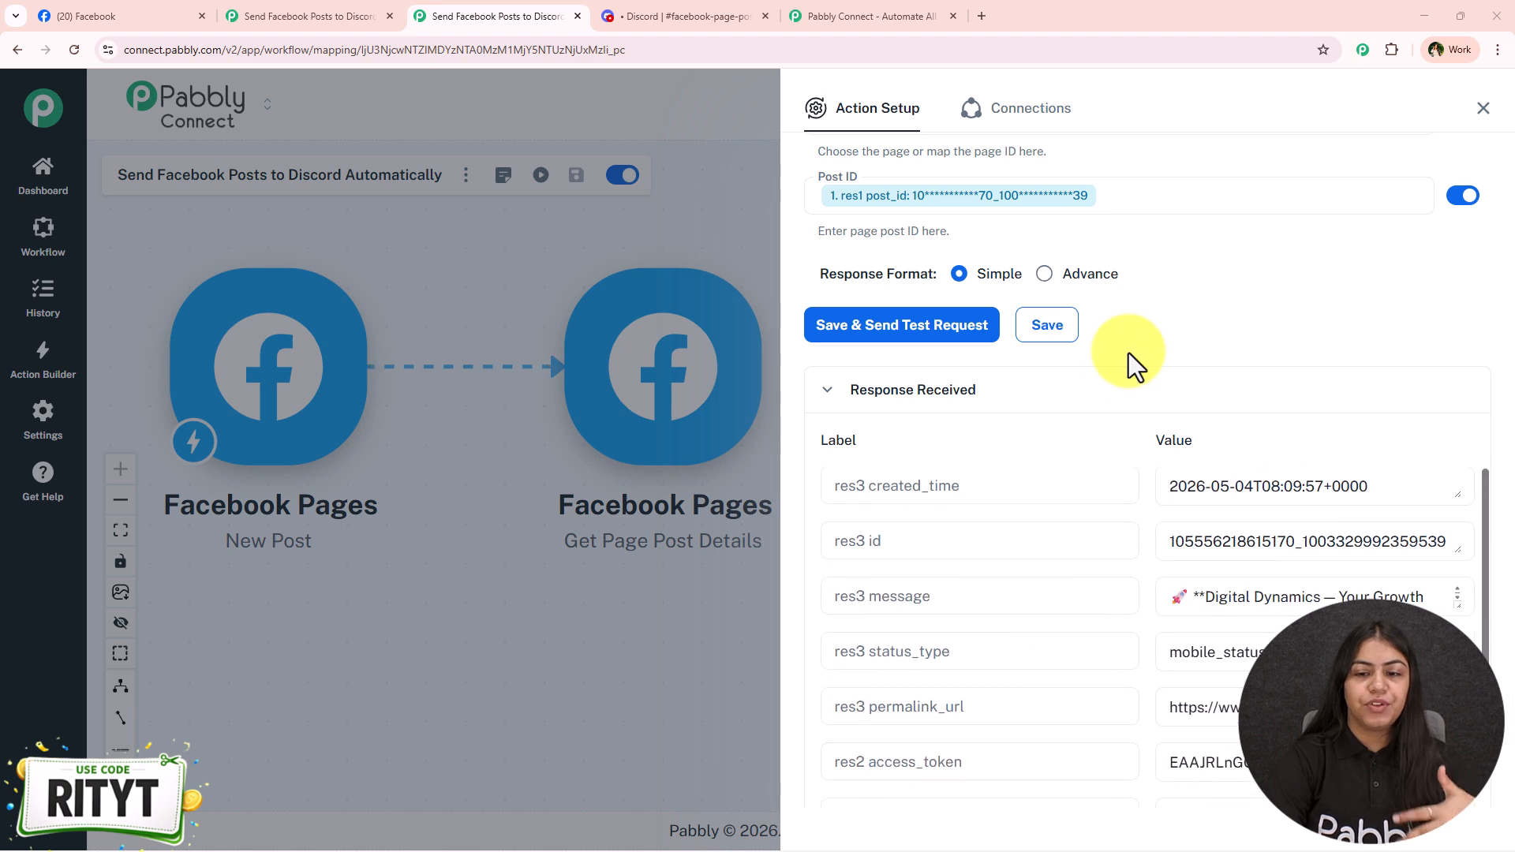
pyautogui.scroll(-1, 1133, 362)
pyautogui.scroll(-1, 1120, 463)
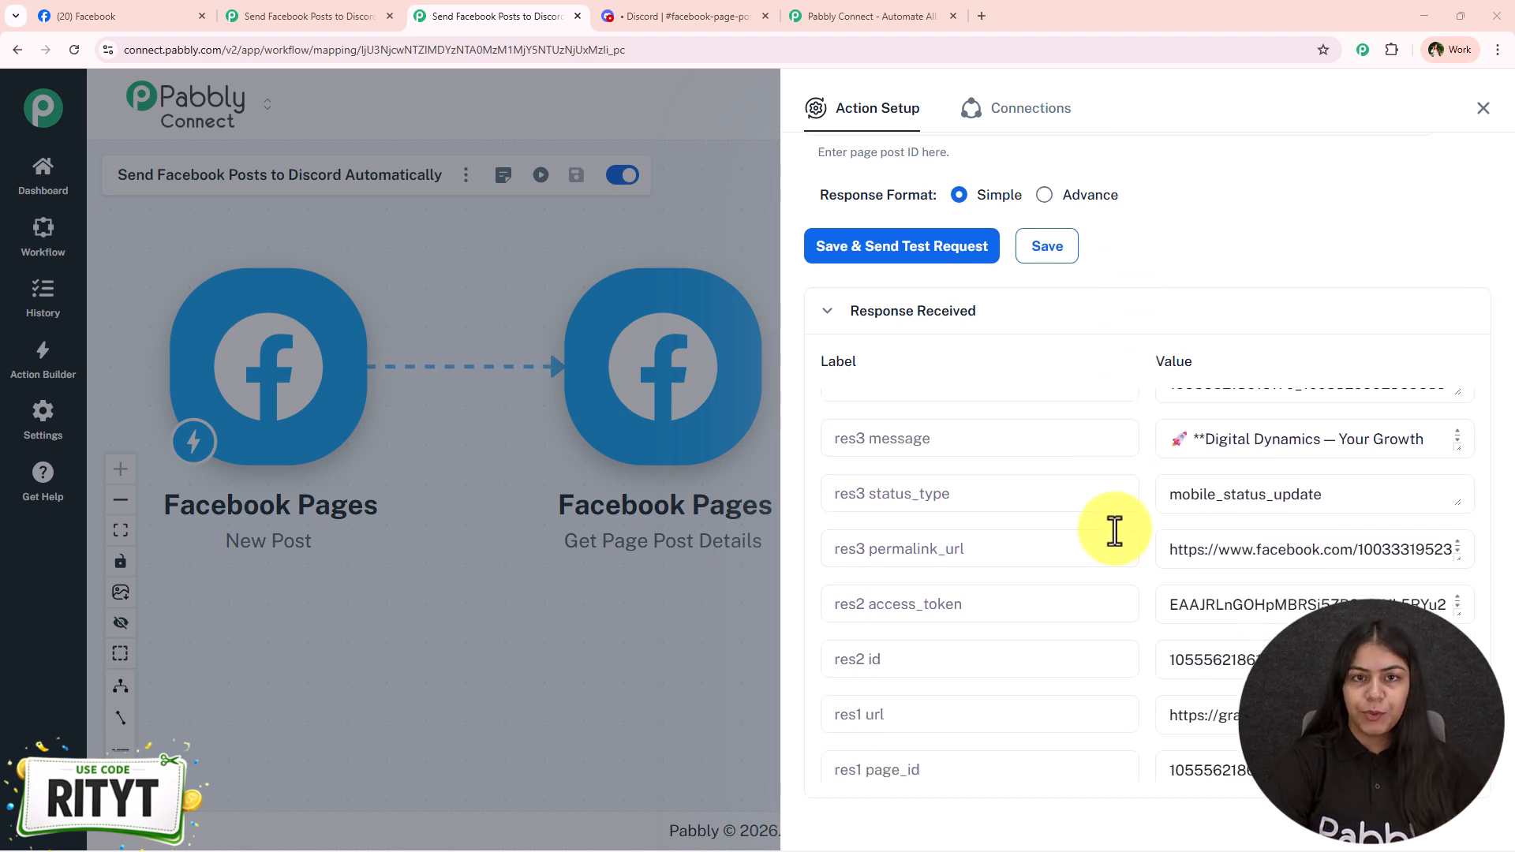
pyautogui.click(1459, 558)
pyautogui.moveTo(1459, 568); pyautogui.dragTo(1444, 590)
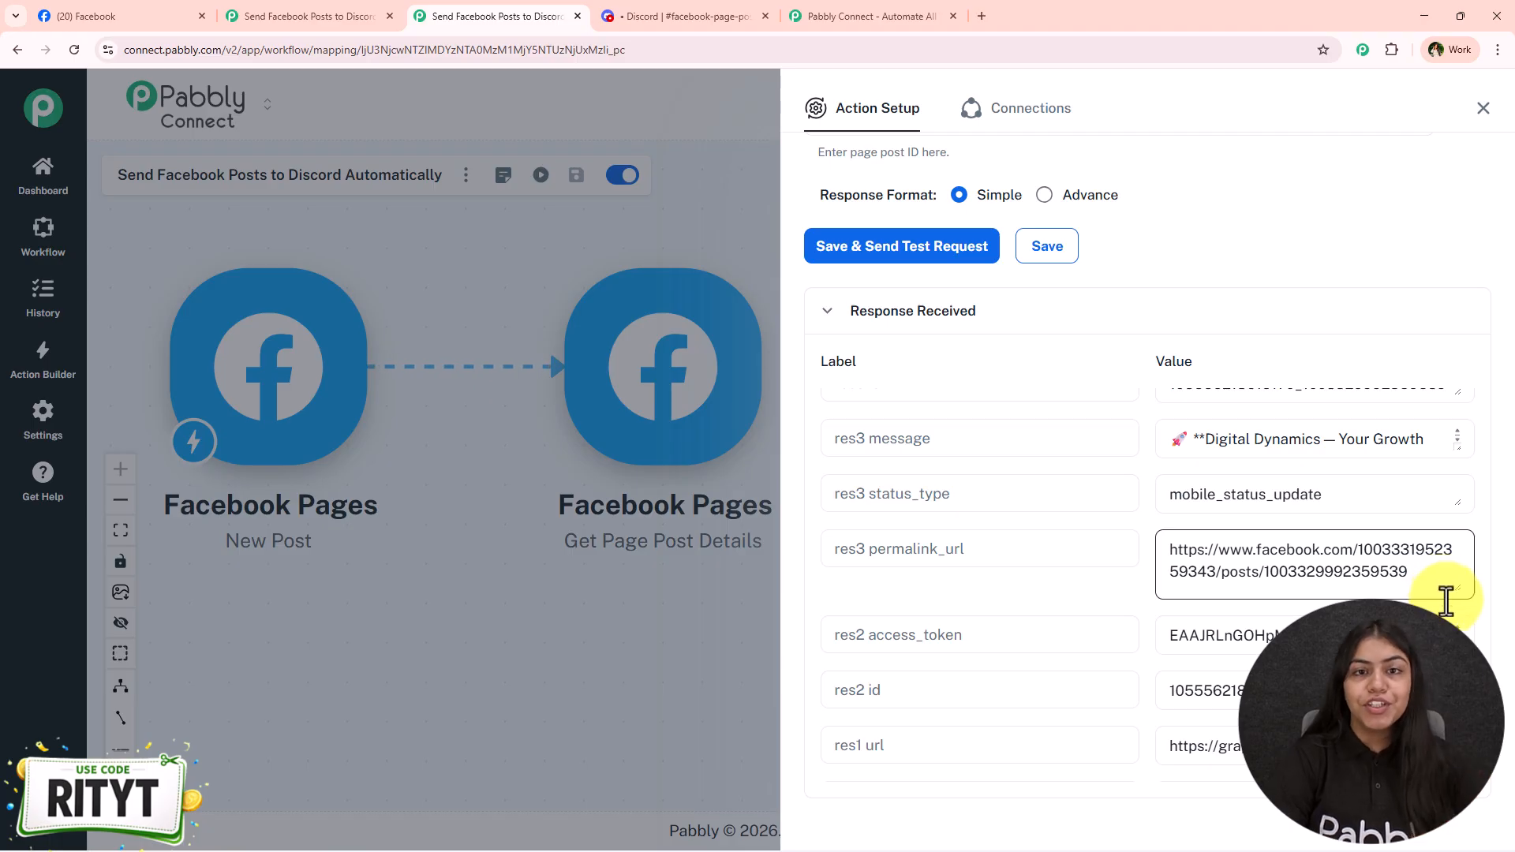
pyautogui.click(604, 11)
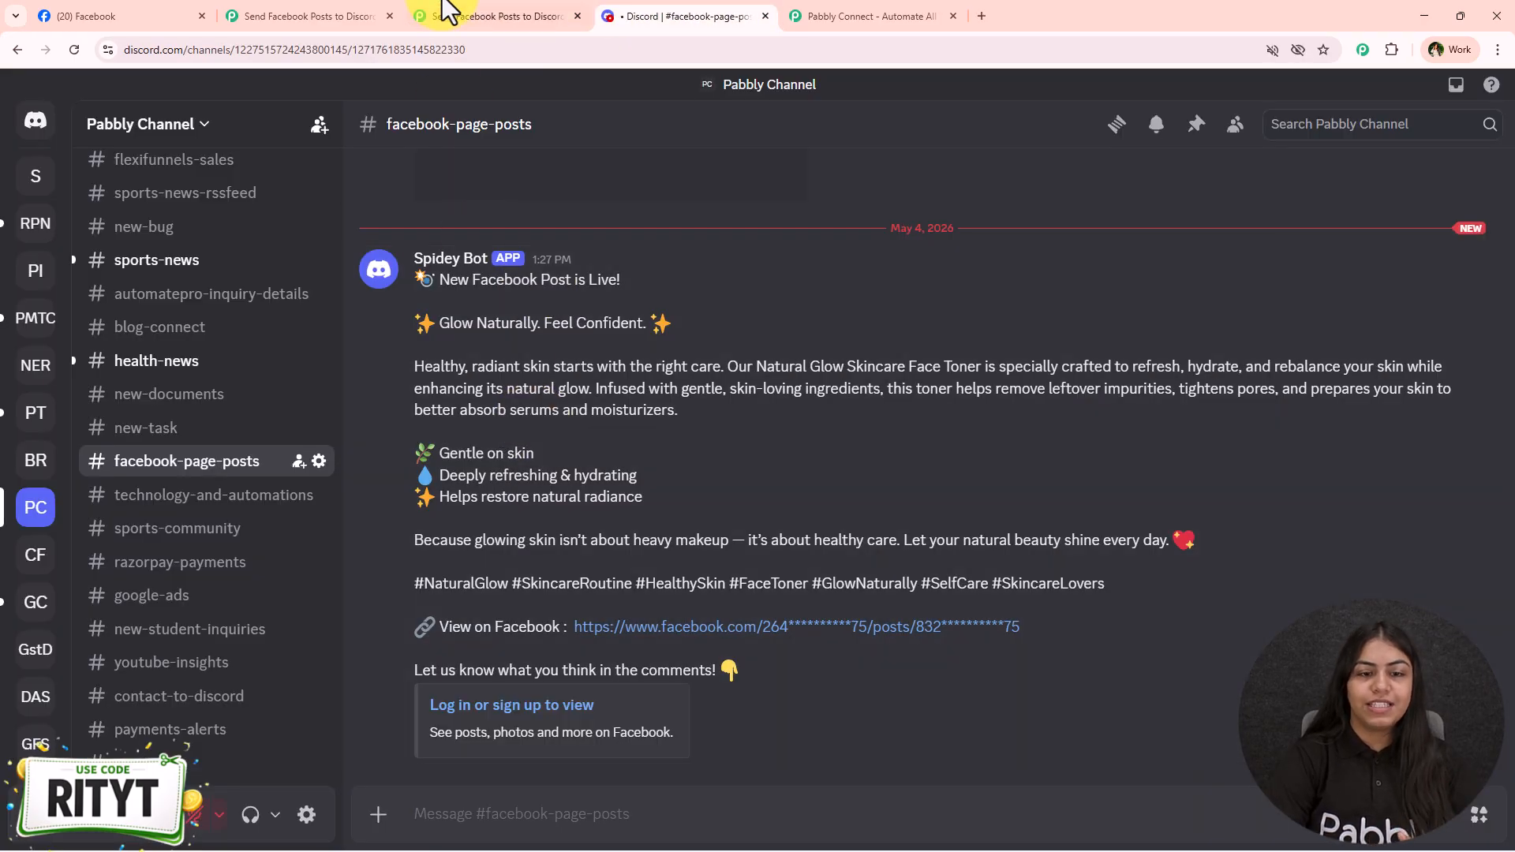
pyautogui.click(443, 11)
pyautogui.click(1489, 118)
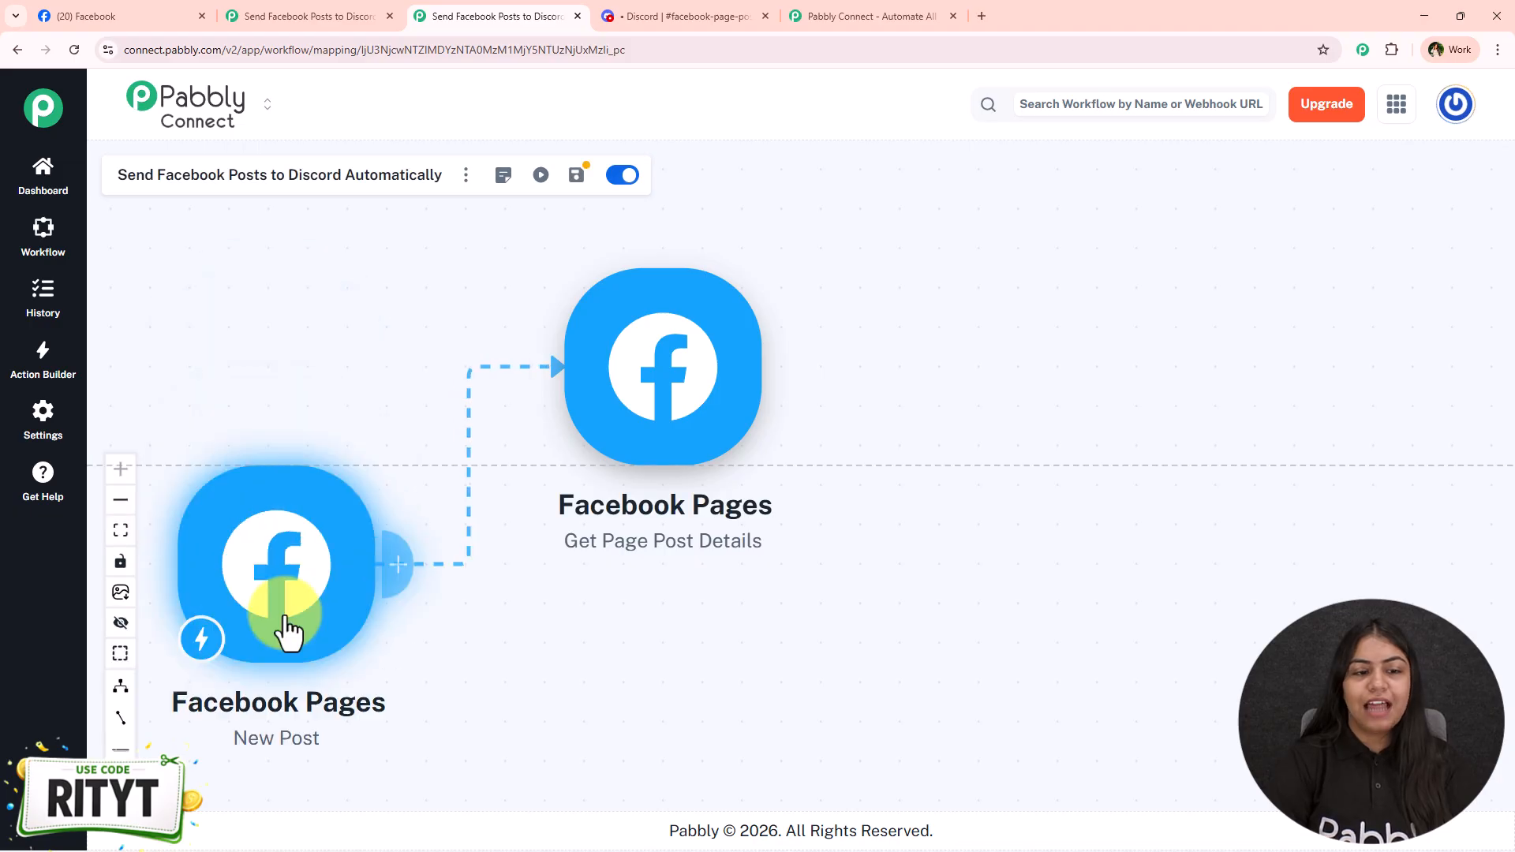
# Rearrange the Facebook Pages nodes and add a connected Discord action after Get Page Post Details with the event Send Channel Message (Markdown).
pyautogui.moveTo(595, 497); pyautogui.dragTo(645, 384)
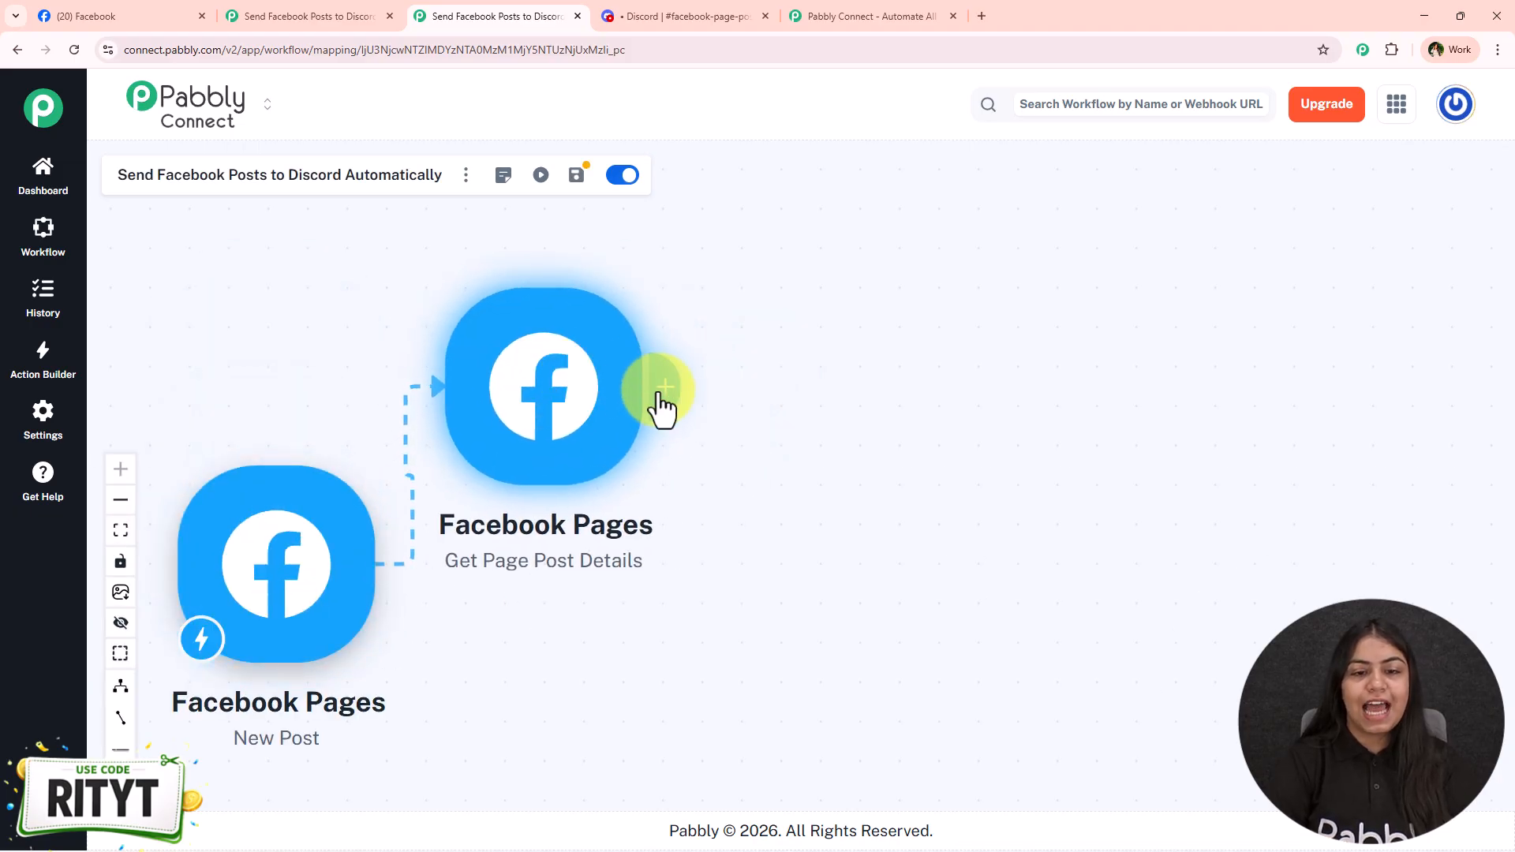
pyautogui.click(645, 384)
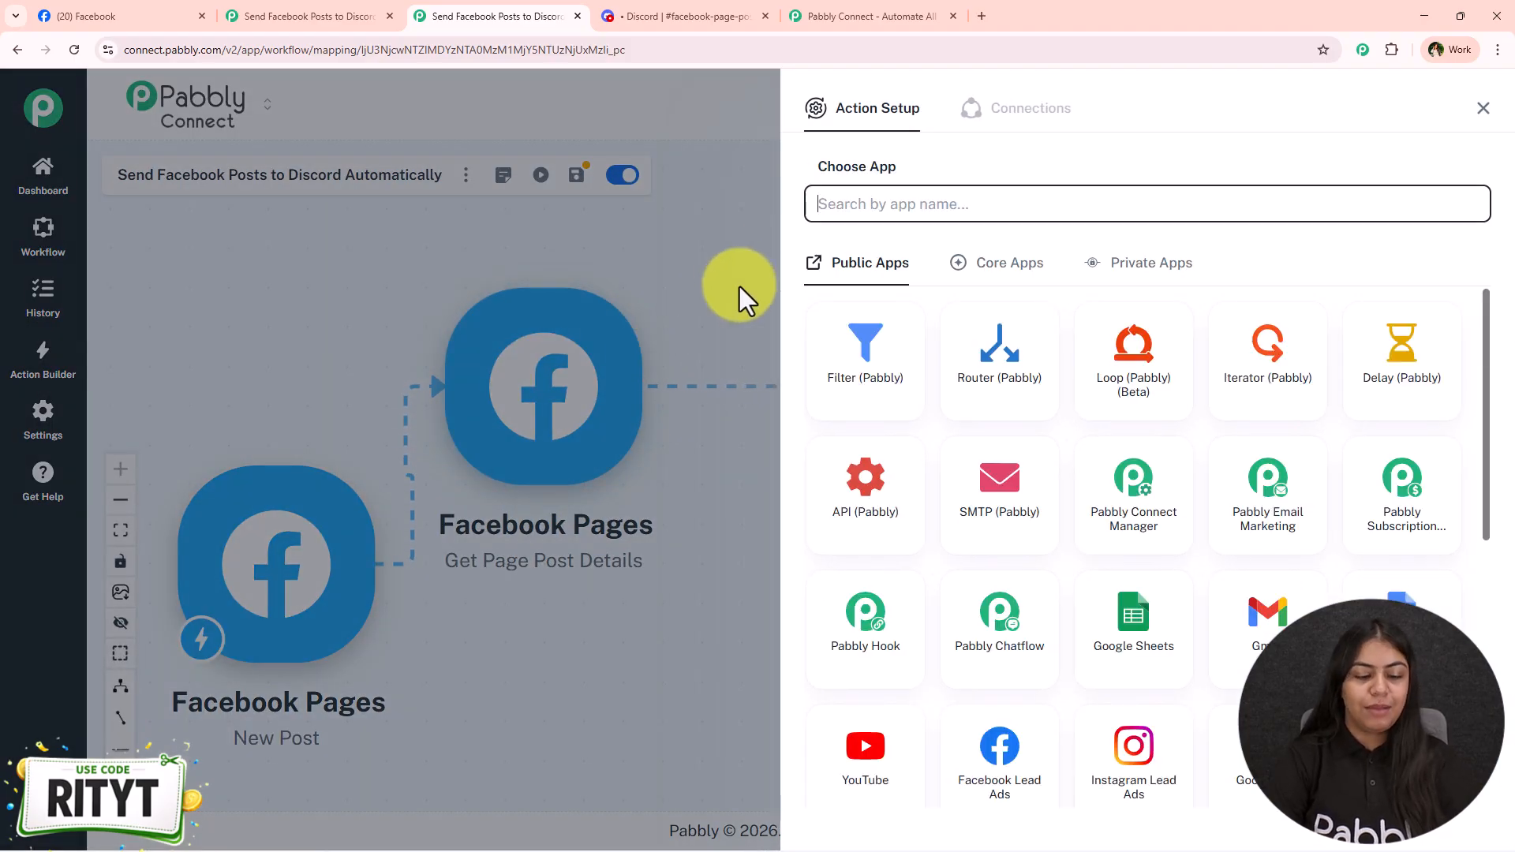
pyautogui.write('Dis')
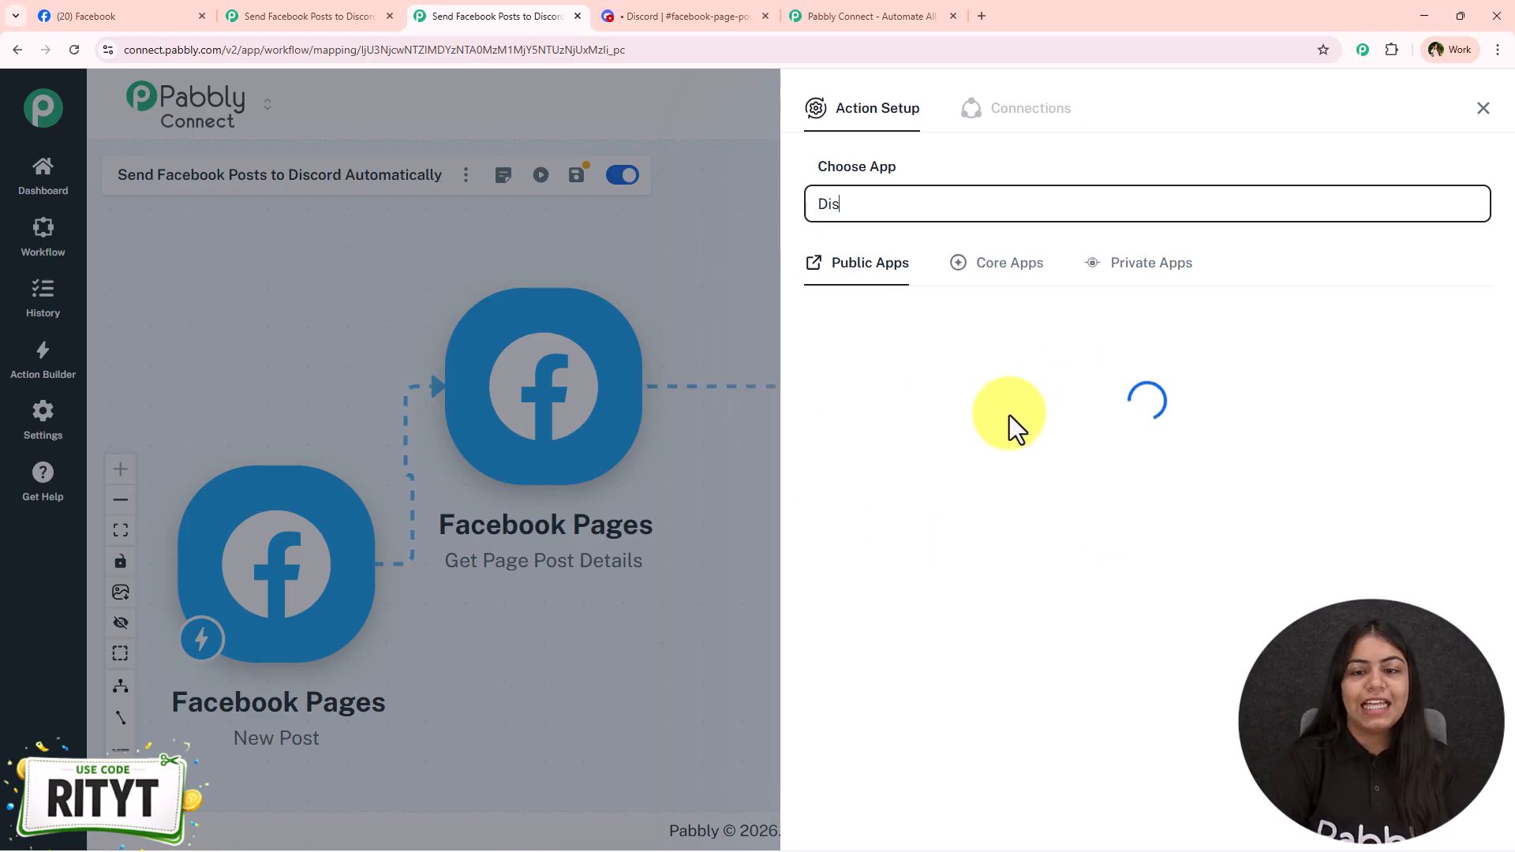
pyautogui.click(903, 393)
pyautogui.click(987, 294)
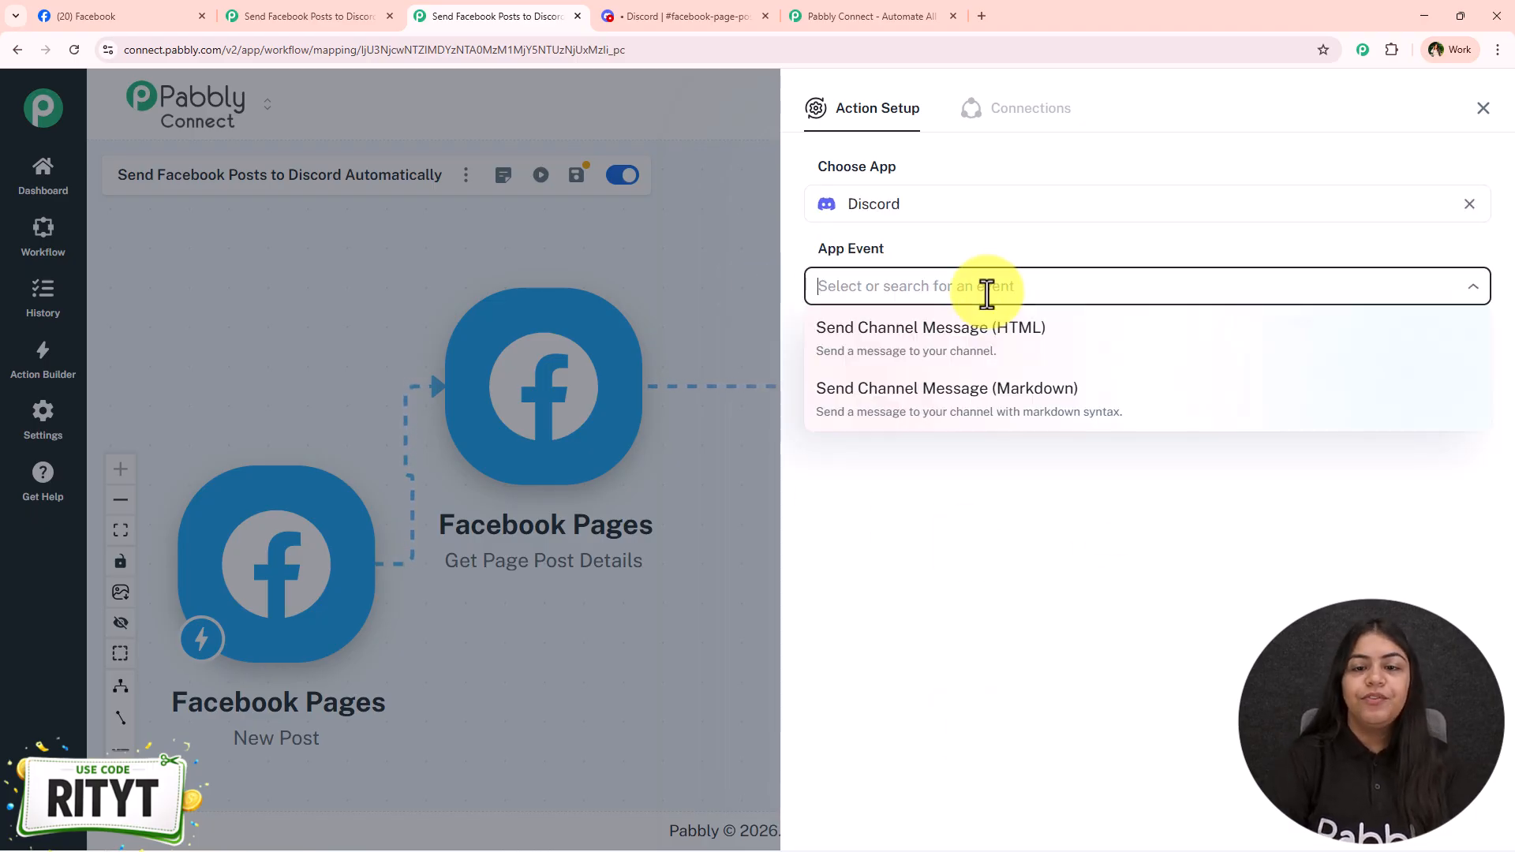
pyautogui.click(1048, 422)
pyautogui.click(862, 357)
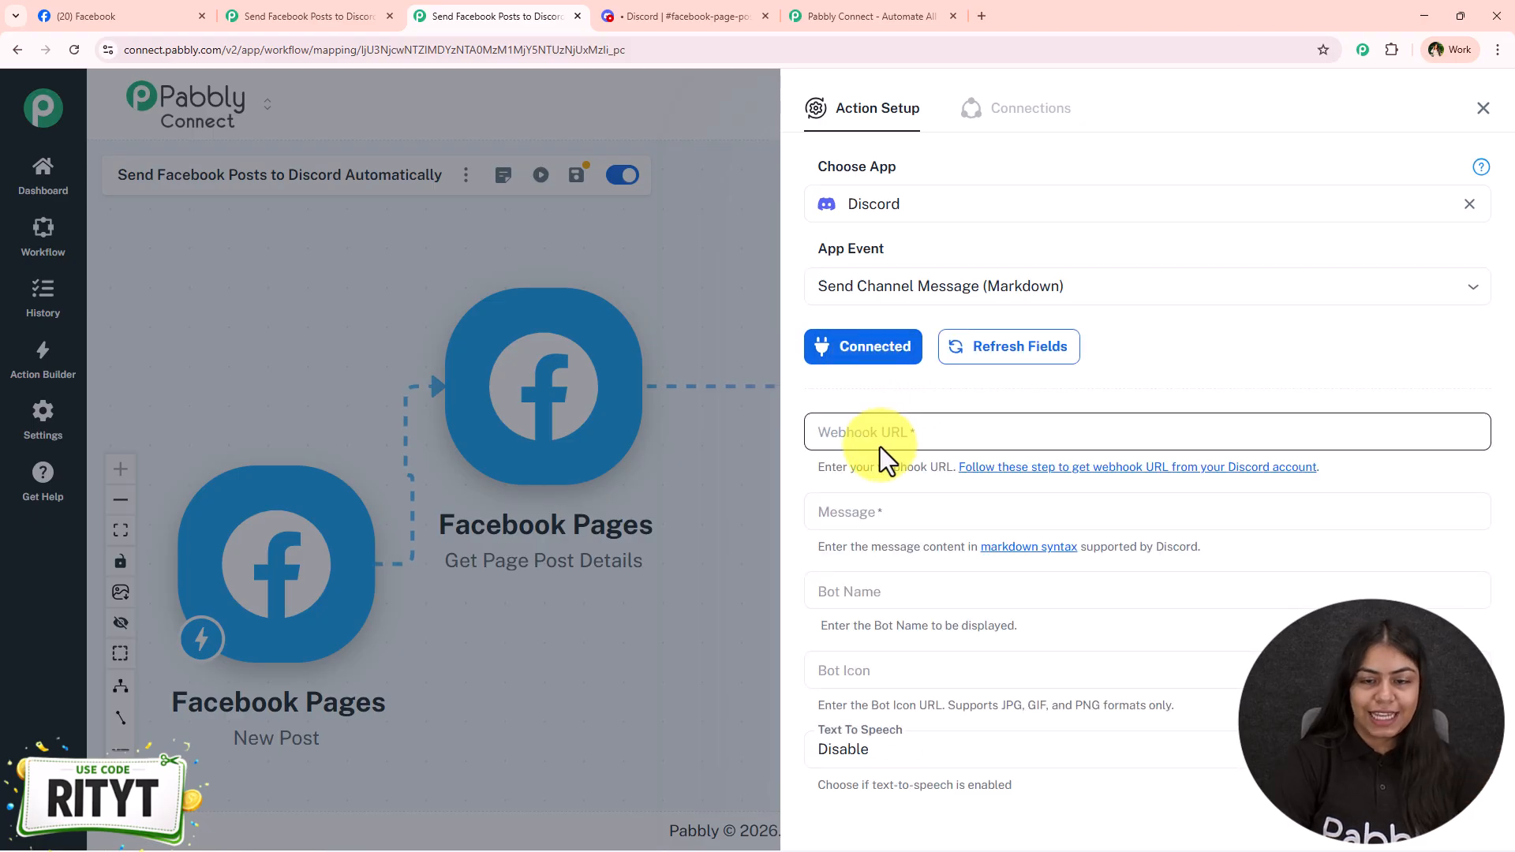
# Switch to Discord and open the Webhooks page in the Pabbly Channel server's integration settings.
pyautogui.click(881, 441)
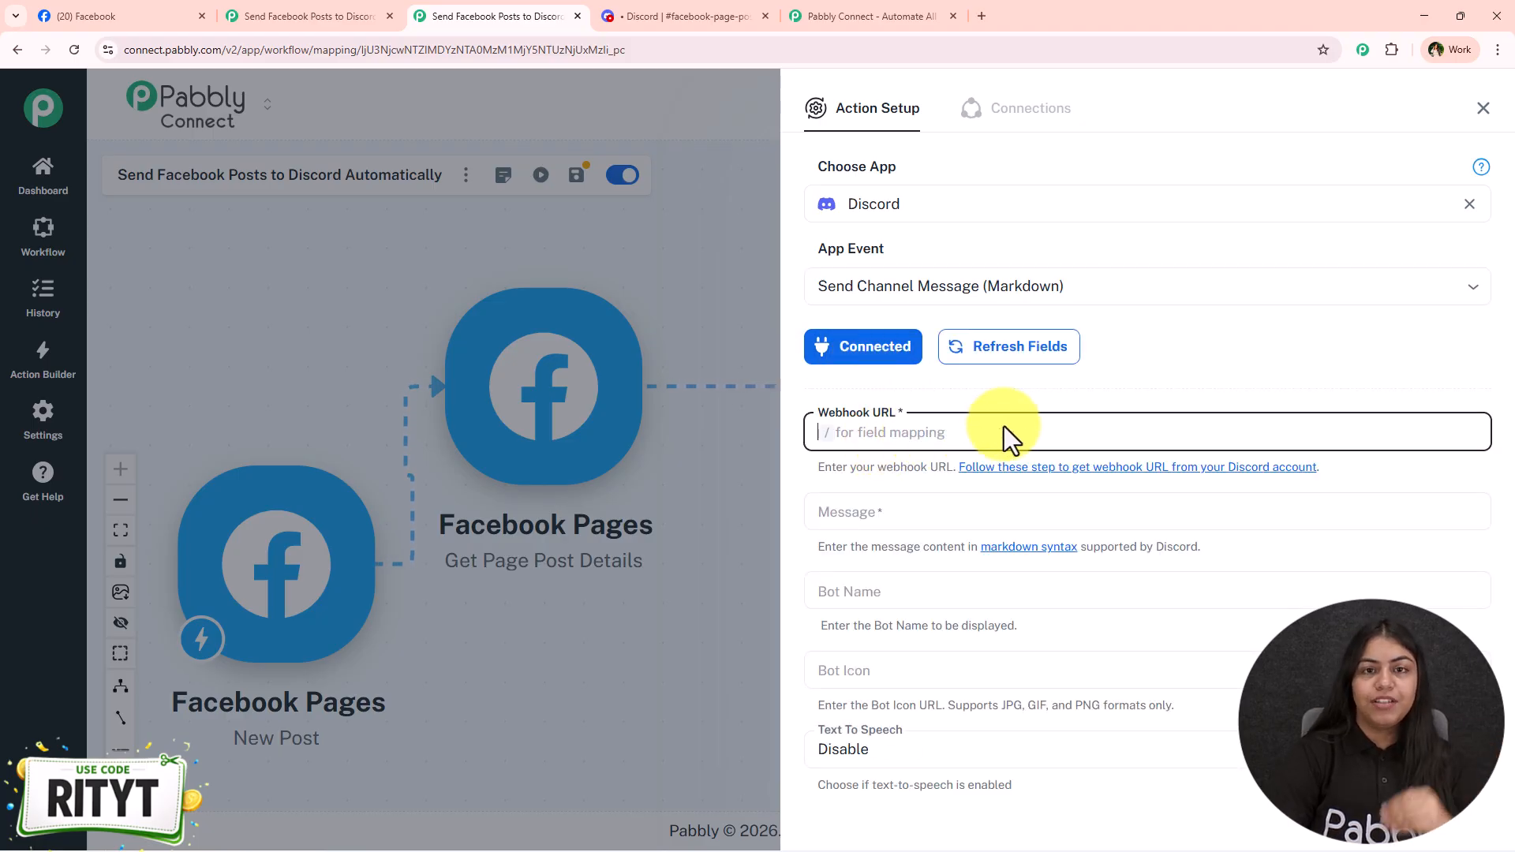
pyautogui.click(624, 3)
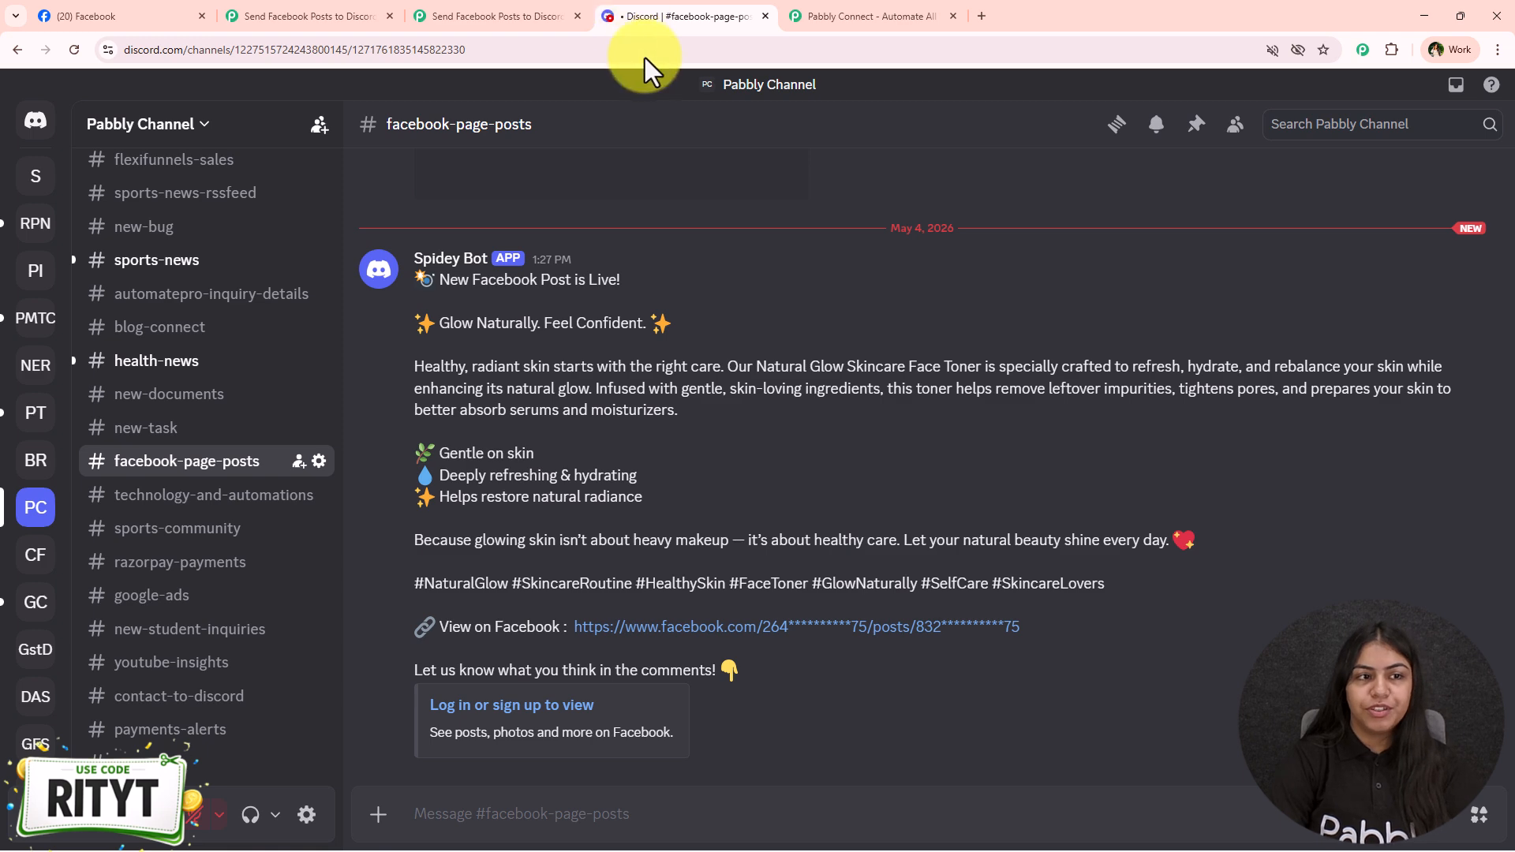
pyautogui.click(167, 127)
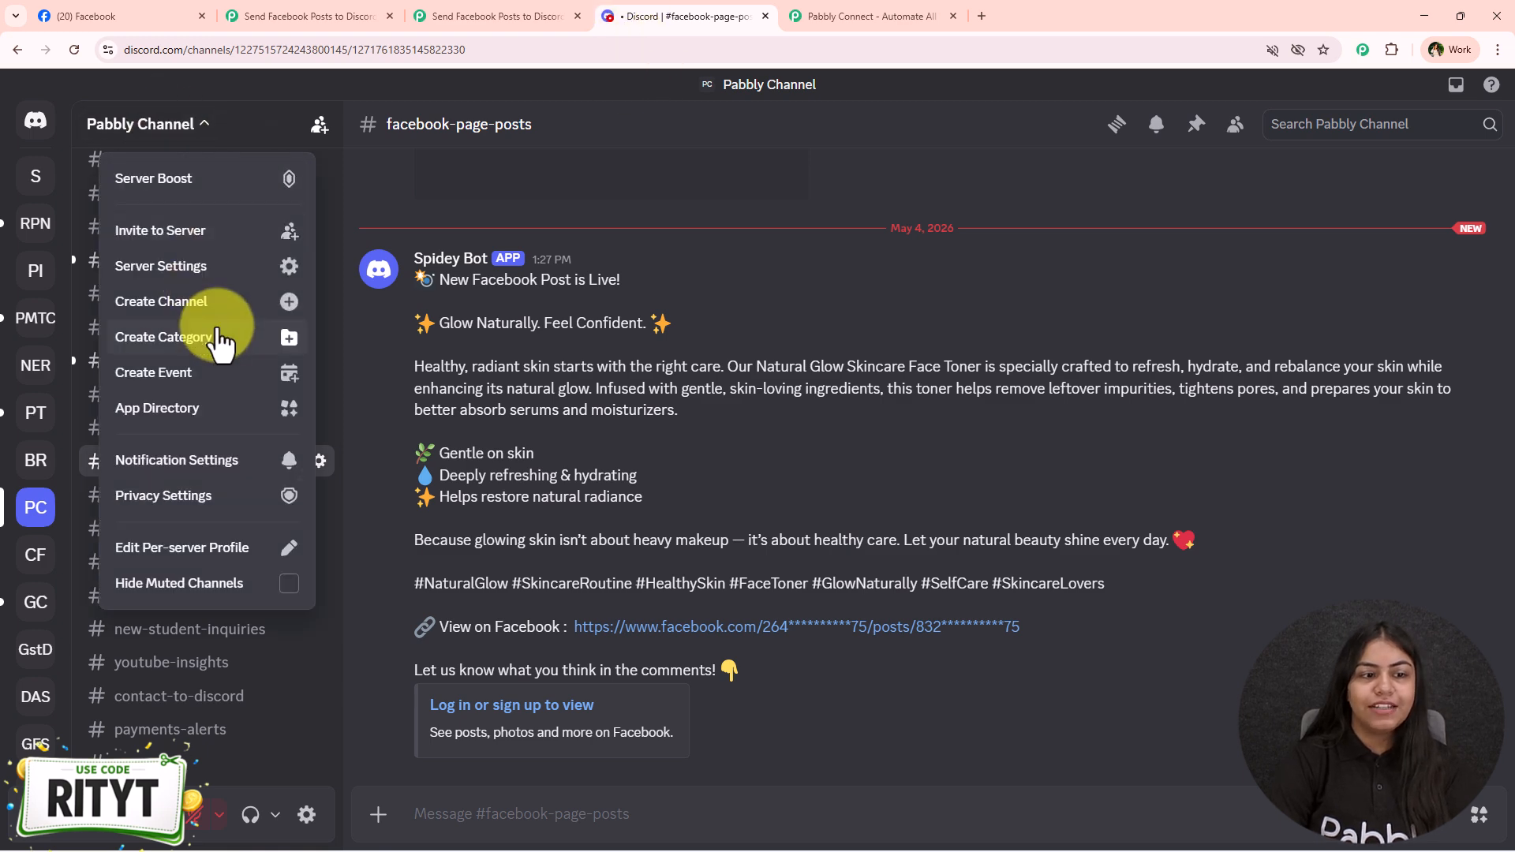
pyautogui.click(212, 268)
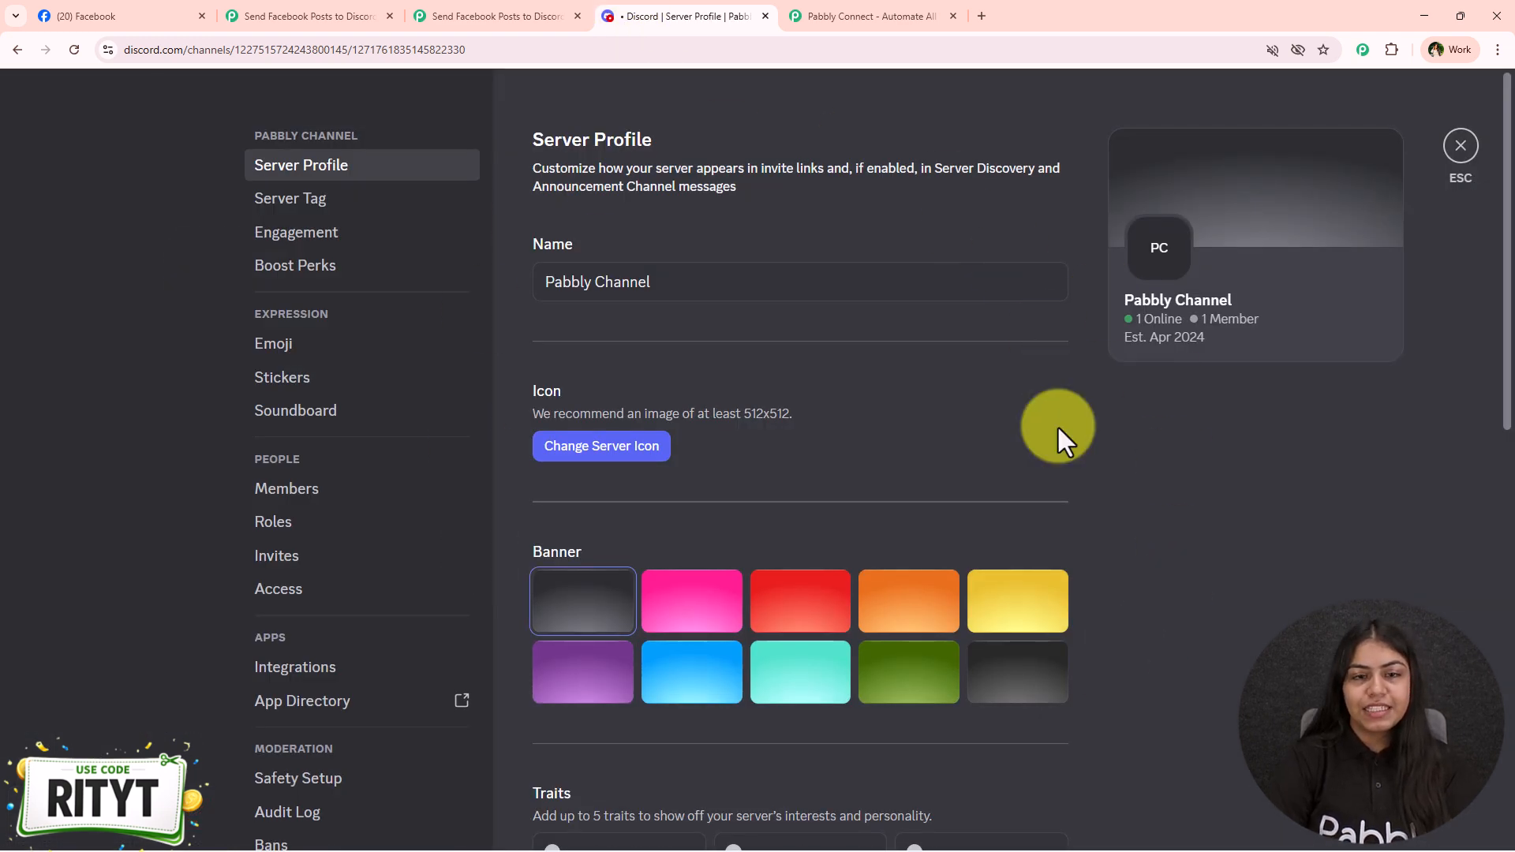
pyautogui.click(252, 666)
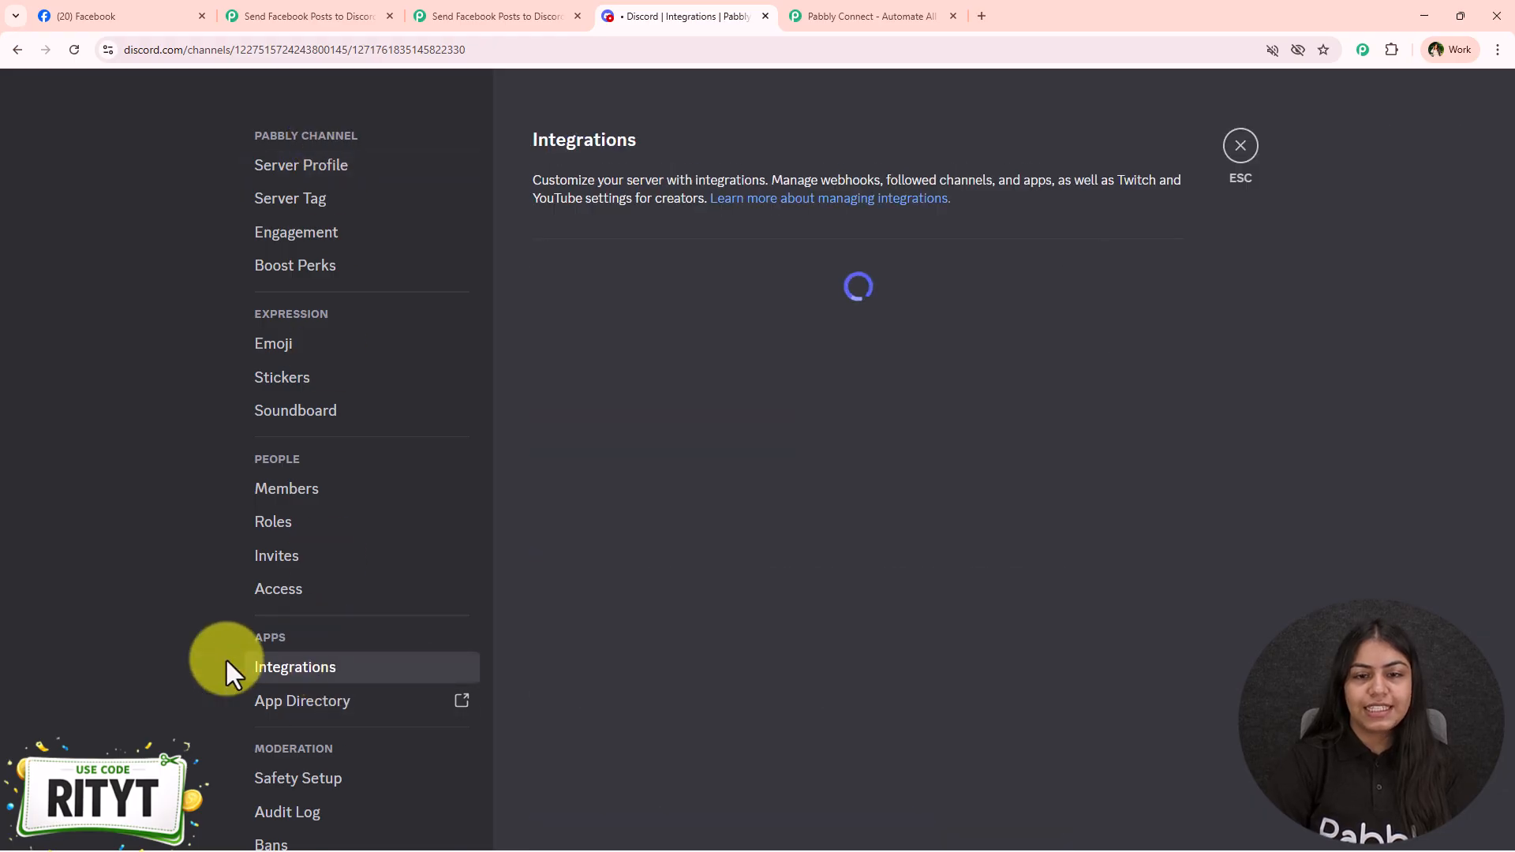
pyautogui.click(821, 306)
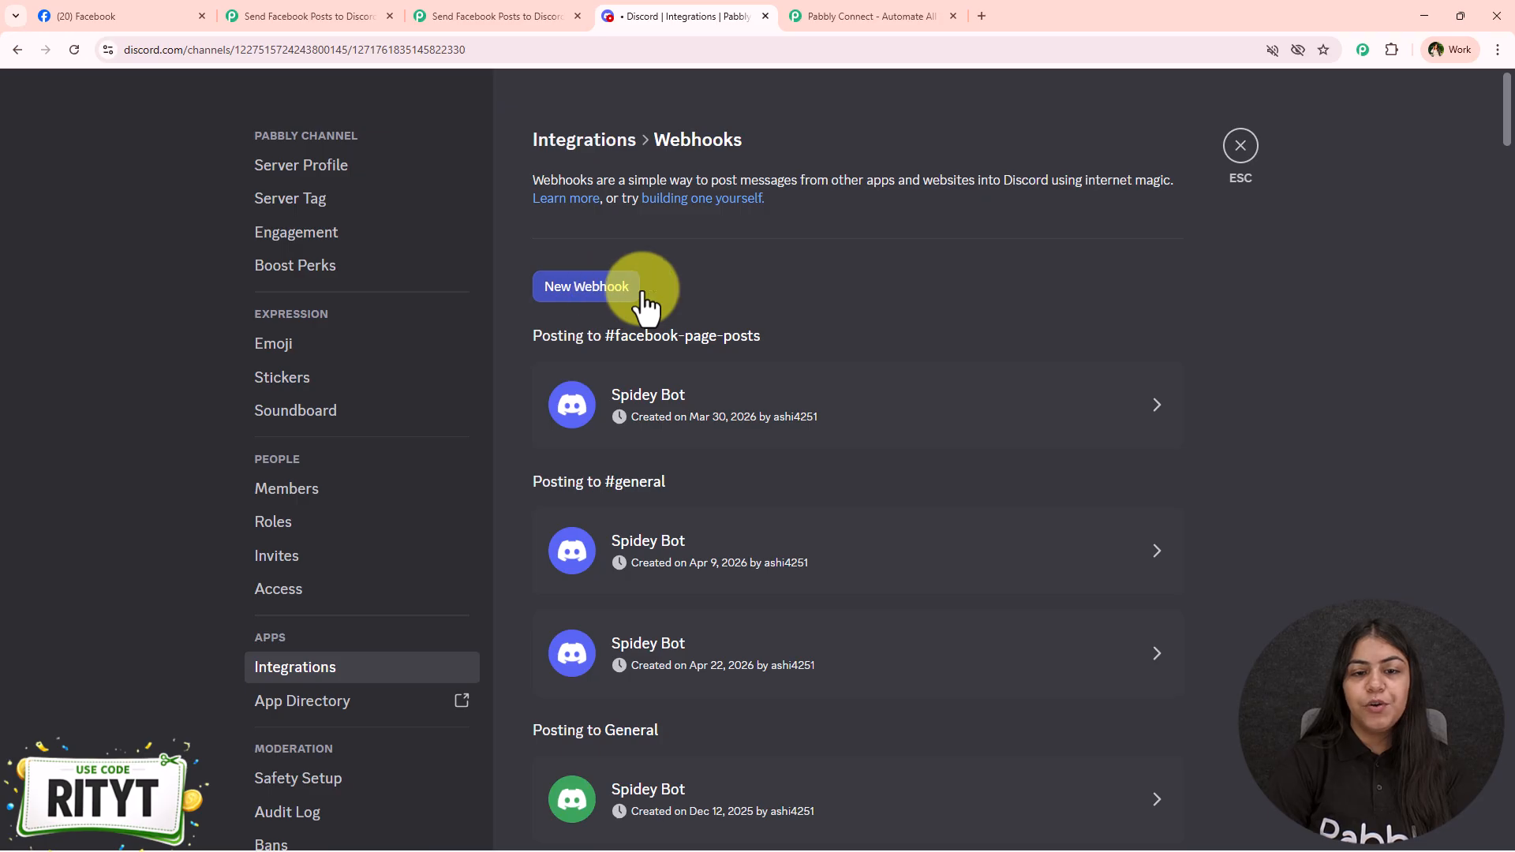
# Rename the webhook posting to #facebook-page-posts as New Post and keep #facebook-page-posts as its channel.
pyautogui.scroll(-2, 789, 394)
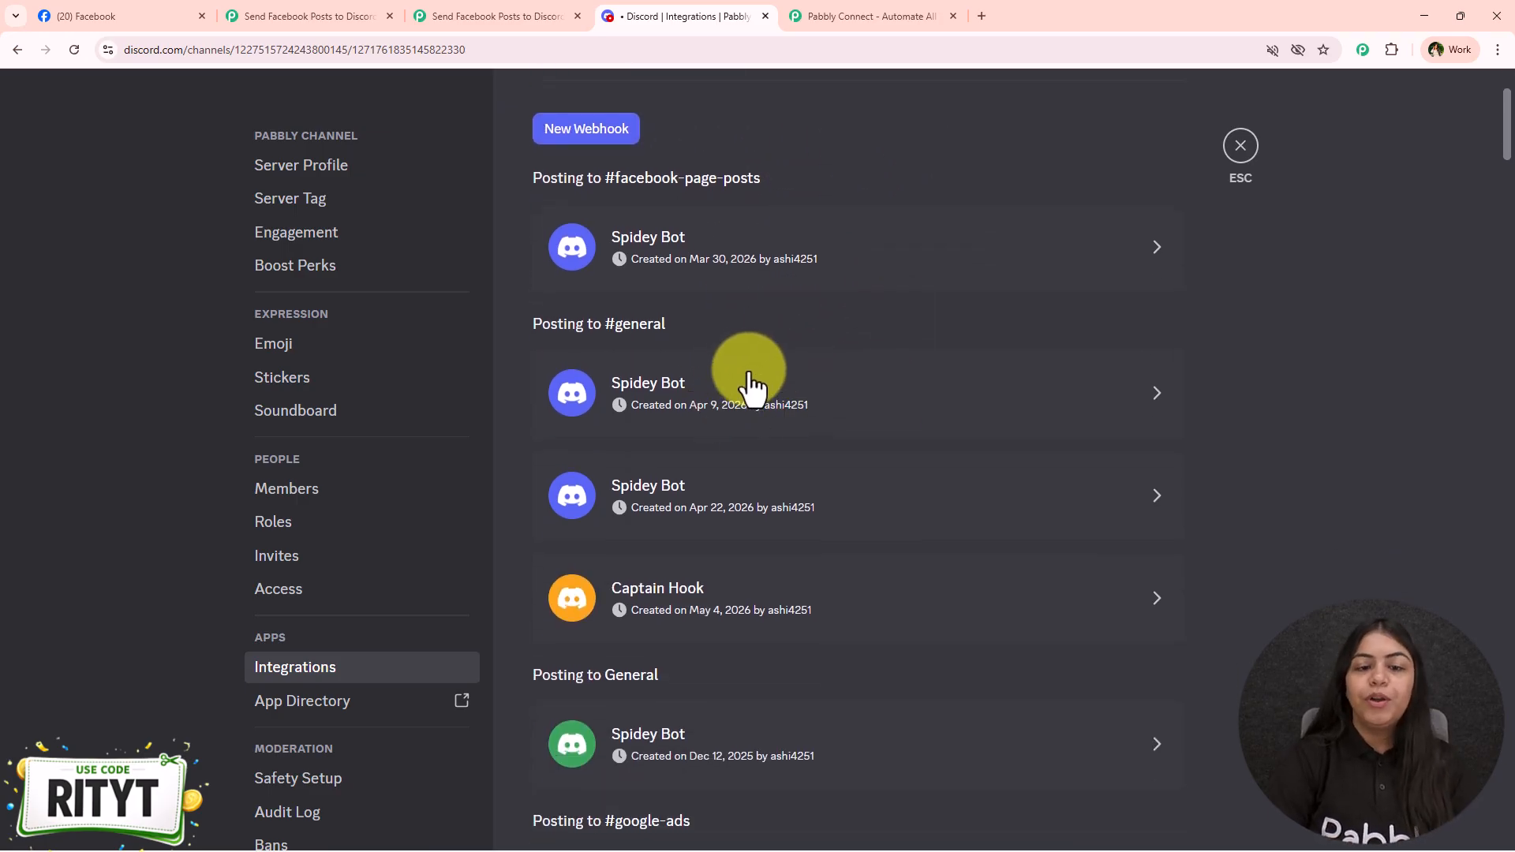
pyautogui.click(713, 264)
pyautogui.tripleClick(872, 352)
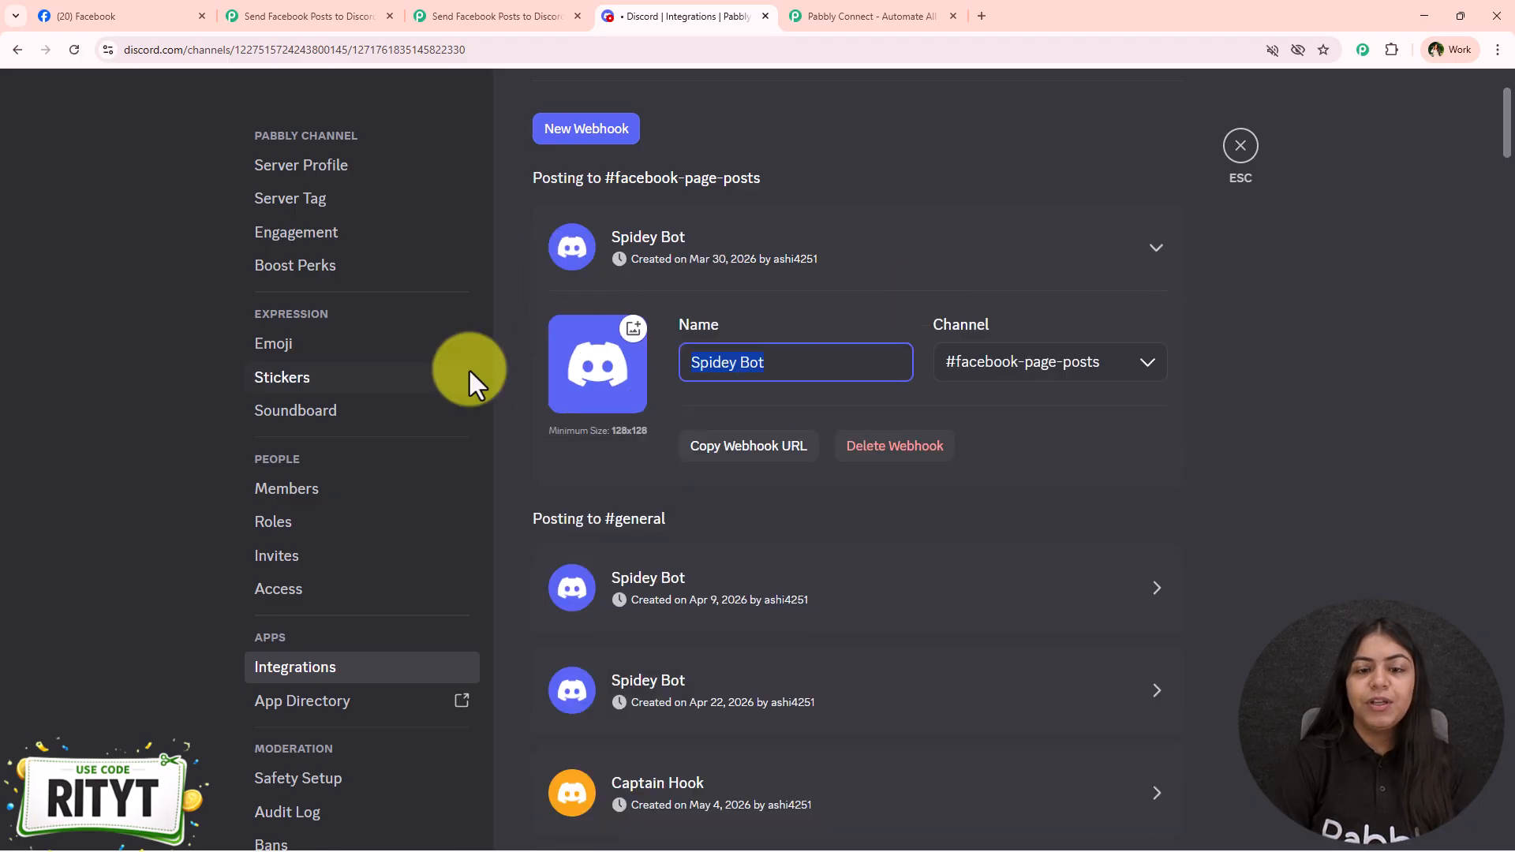
pyautogui.write('Nr')
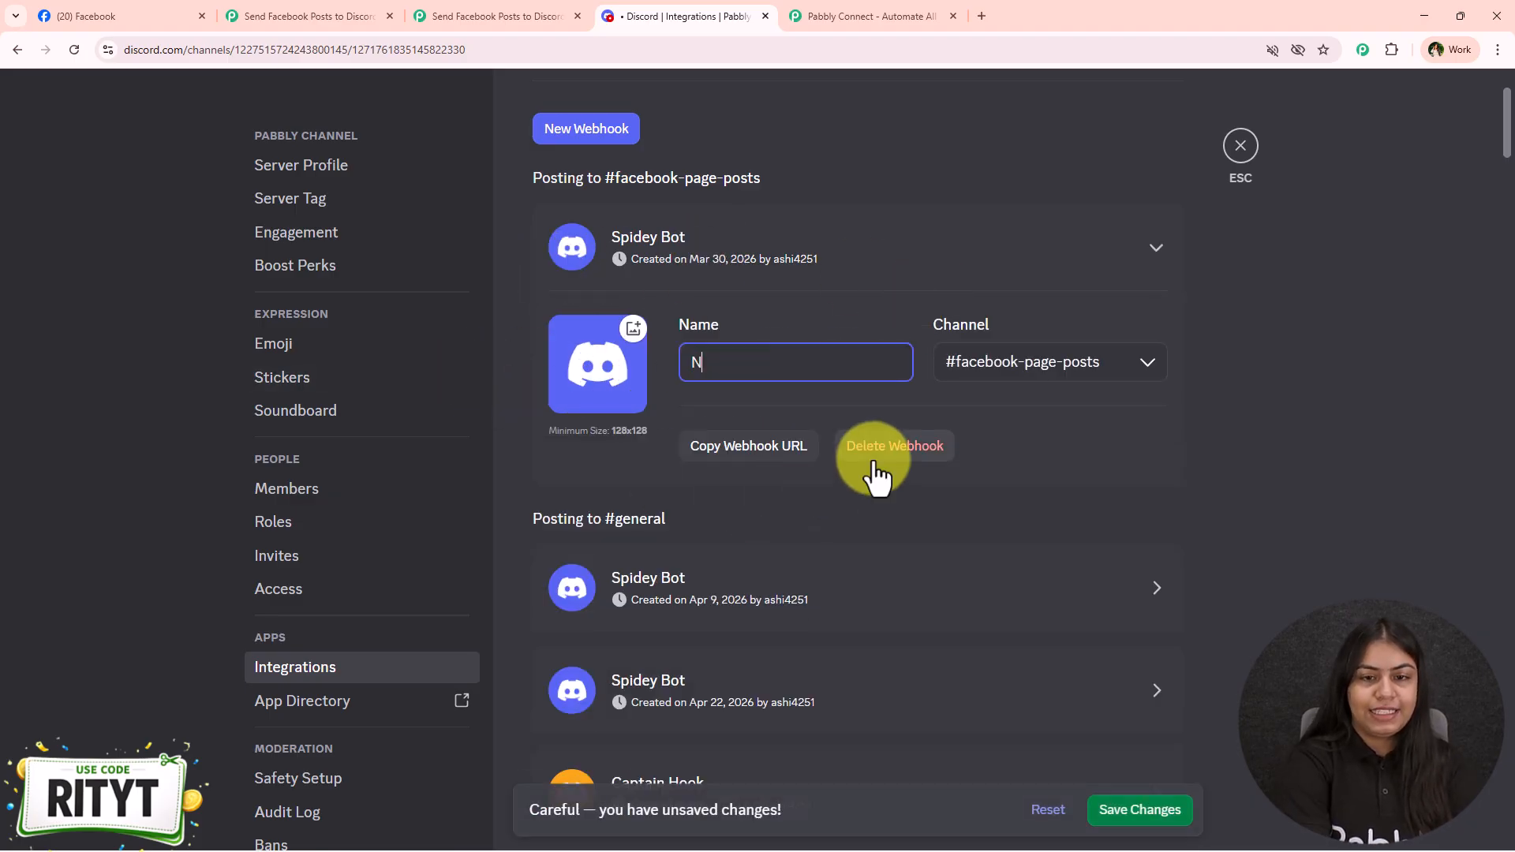
pyautogui.write('Post')
pyautogui.click(1056, 359)
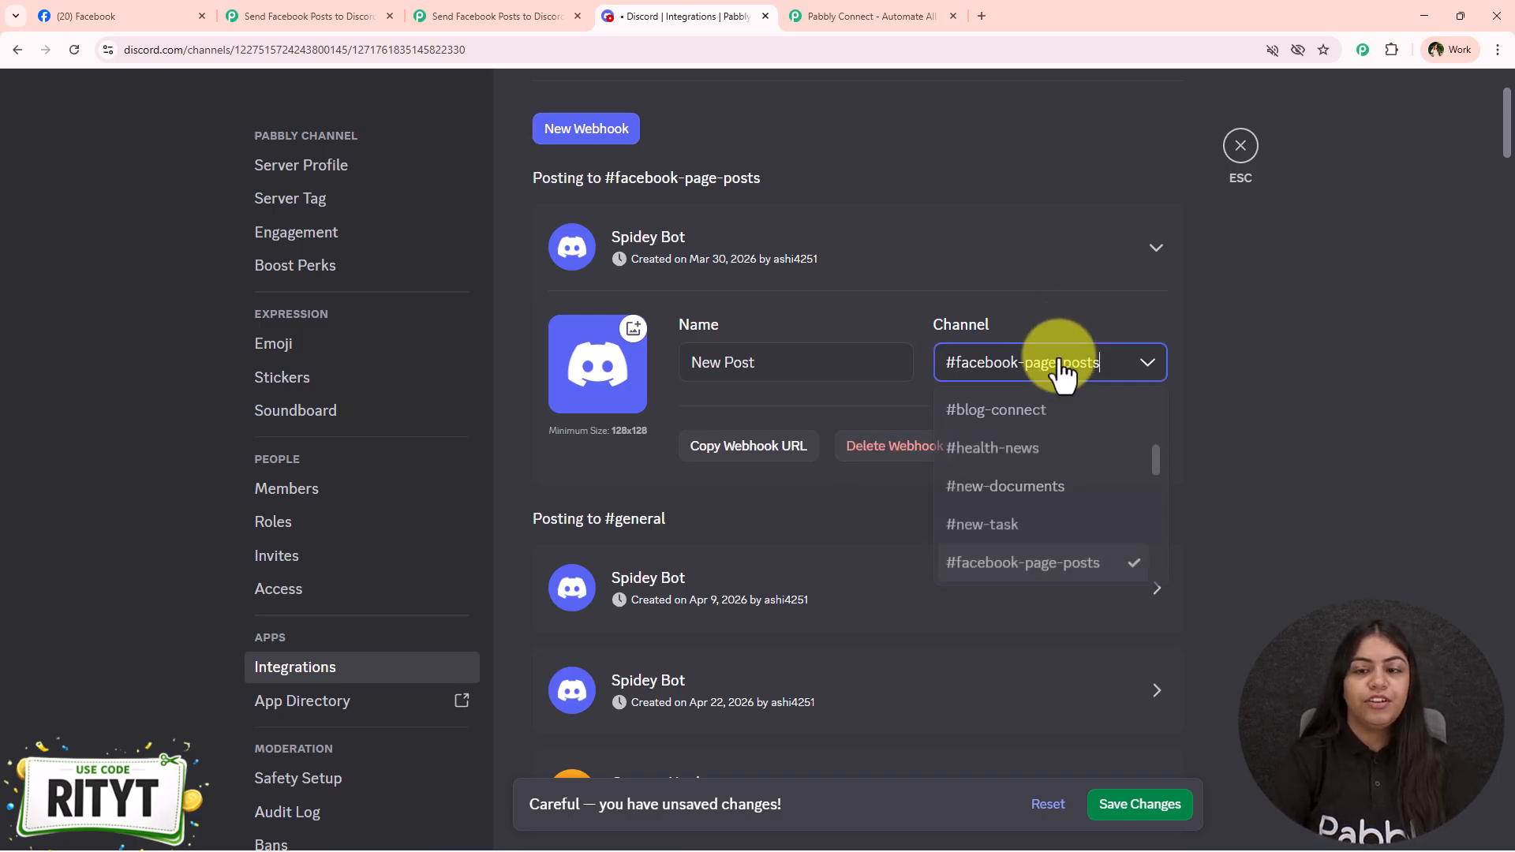
pyautogui.click(1075, 569)
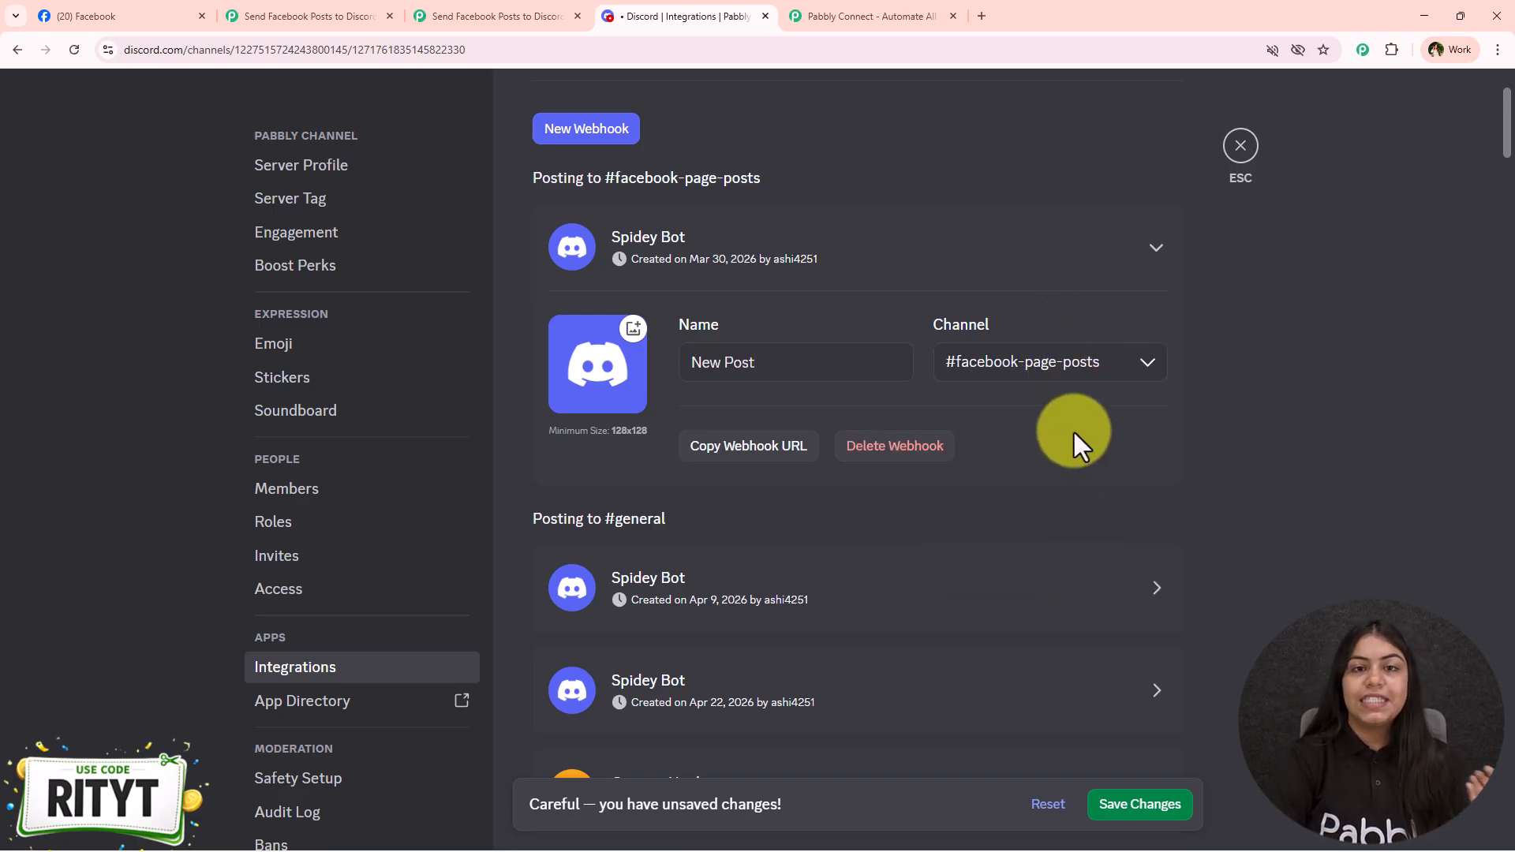
# Copy the New Post webhook's URL and paste it into the Discord action's Webhook URL field in Pabbly Connect.
pyautogui.click(742, 446)
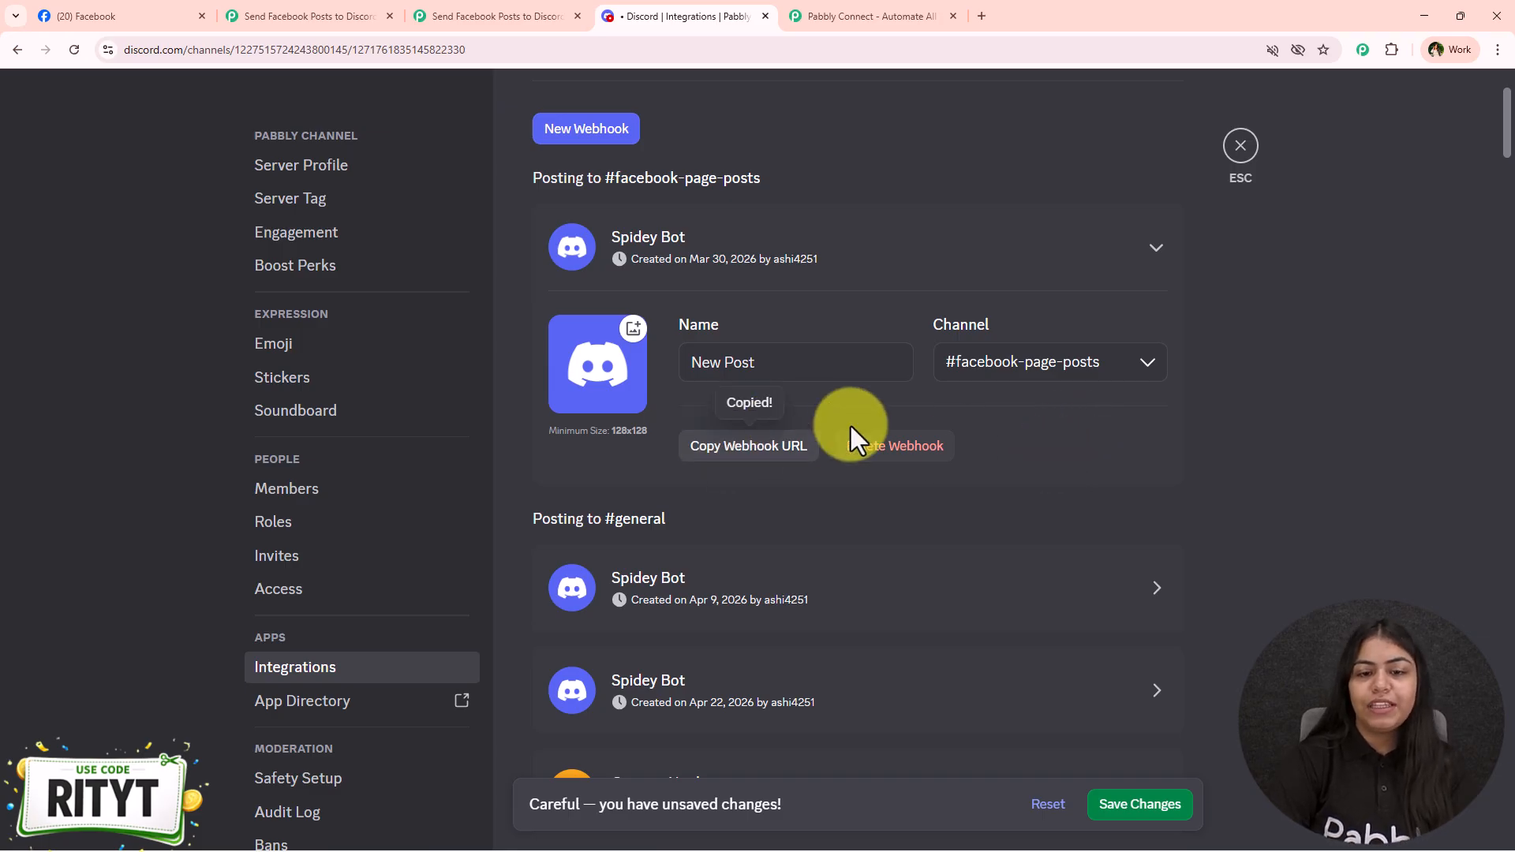
pyautogui.click(564, 16)
pyautogui.hotkey('ctrl', 'v')
pyautogui.hotkey('ctrl', 'a')
pyautogui.press('Right')
pyautogui.scroll(-2, 1026, 410)
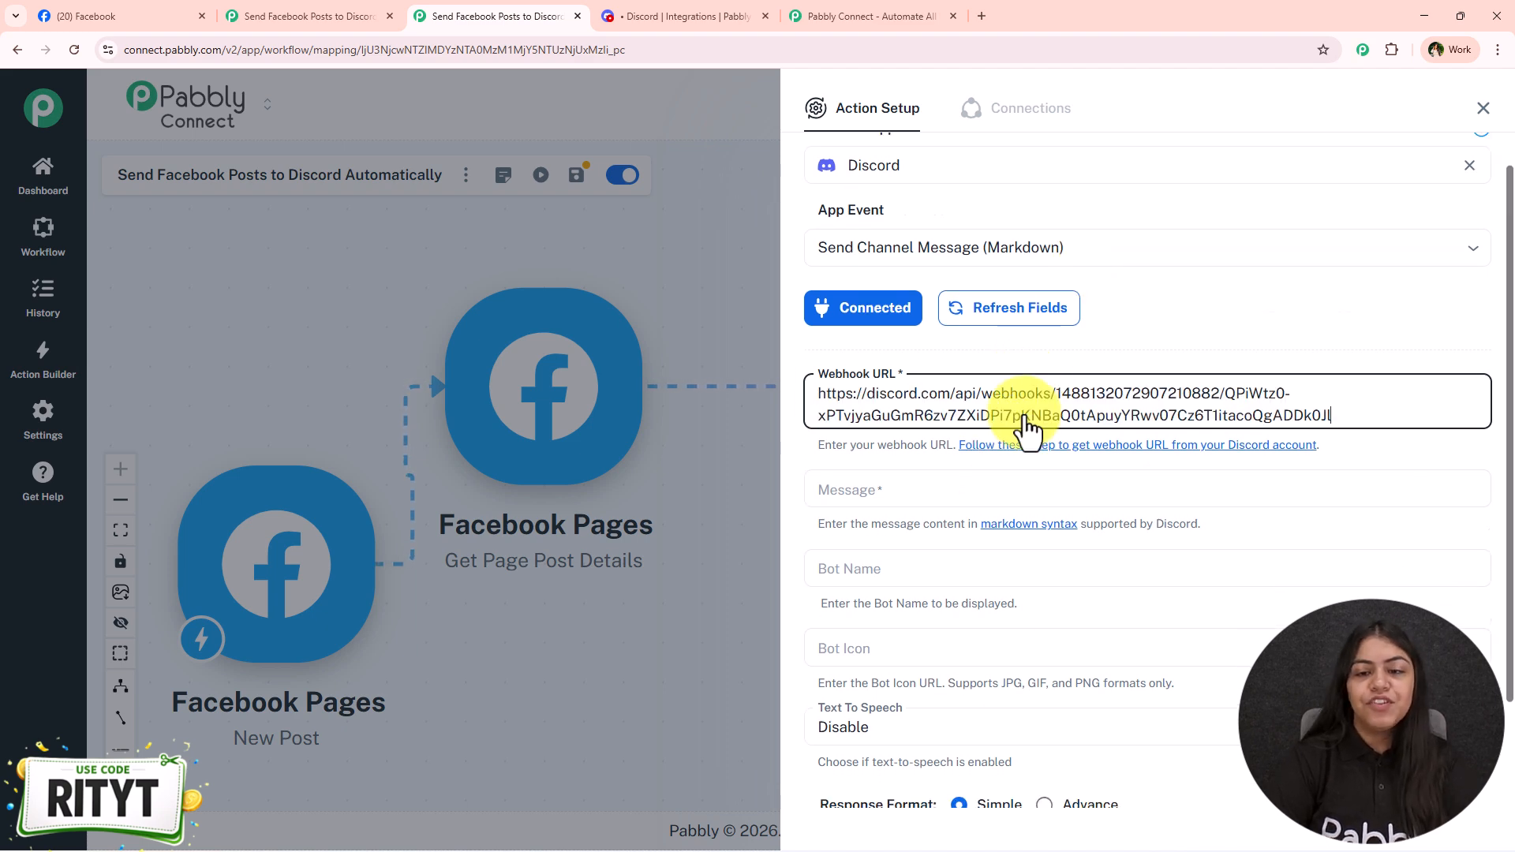
# Copy the message text from the Discord action of the other Send Facebook Posts to Discord Automatically workflow and paste it as this action's Message.
pyautogui.click(978, 382)
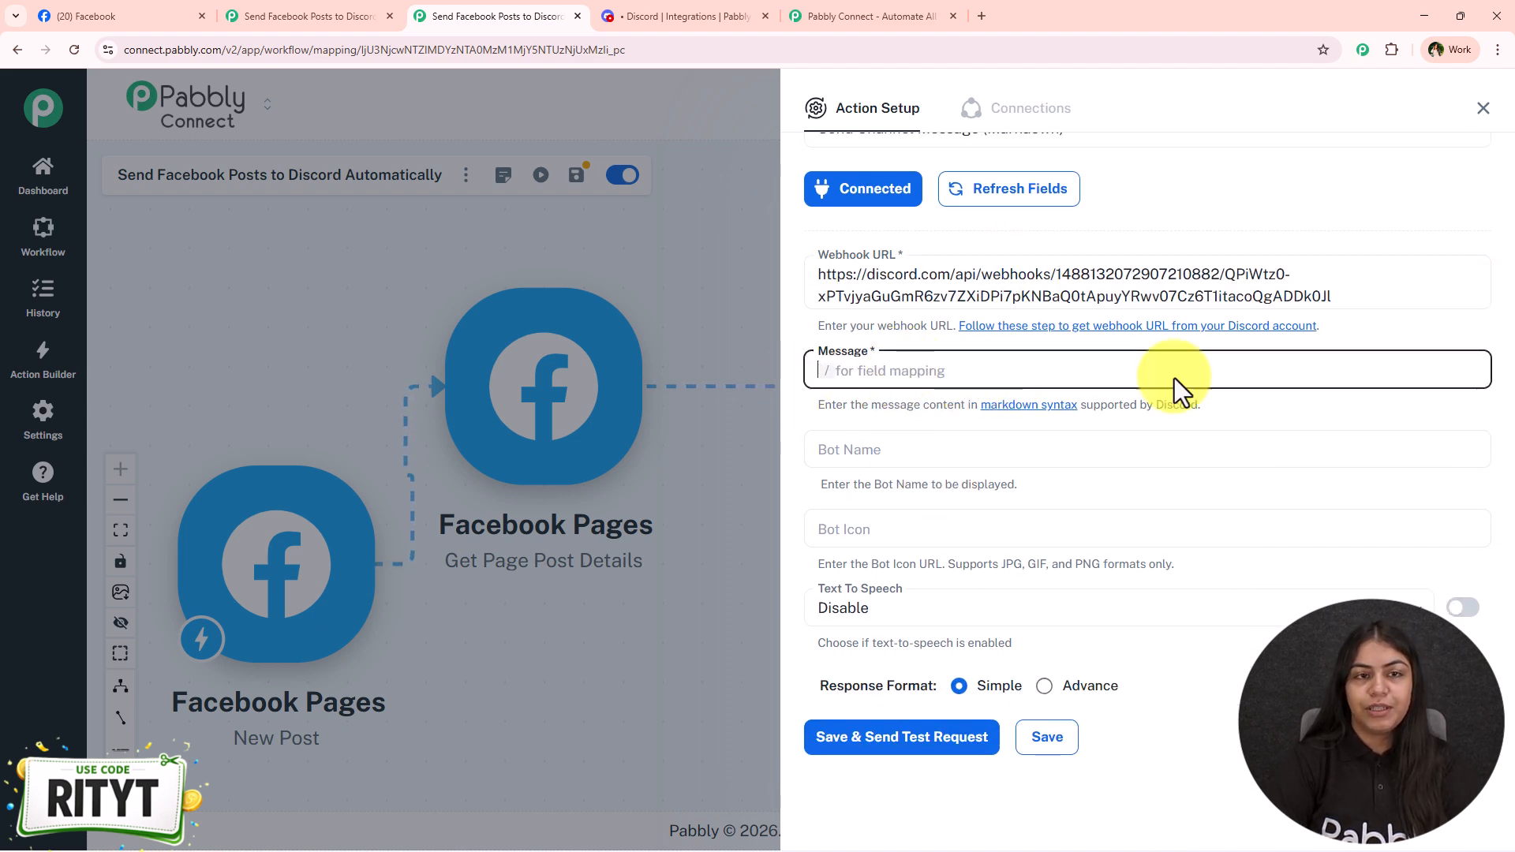
pyautogui.click(326, 11)
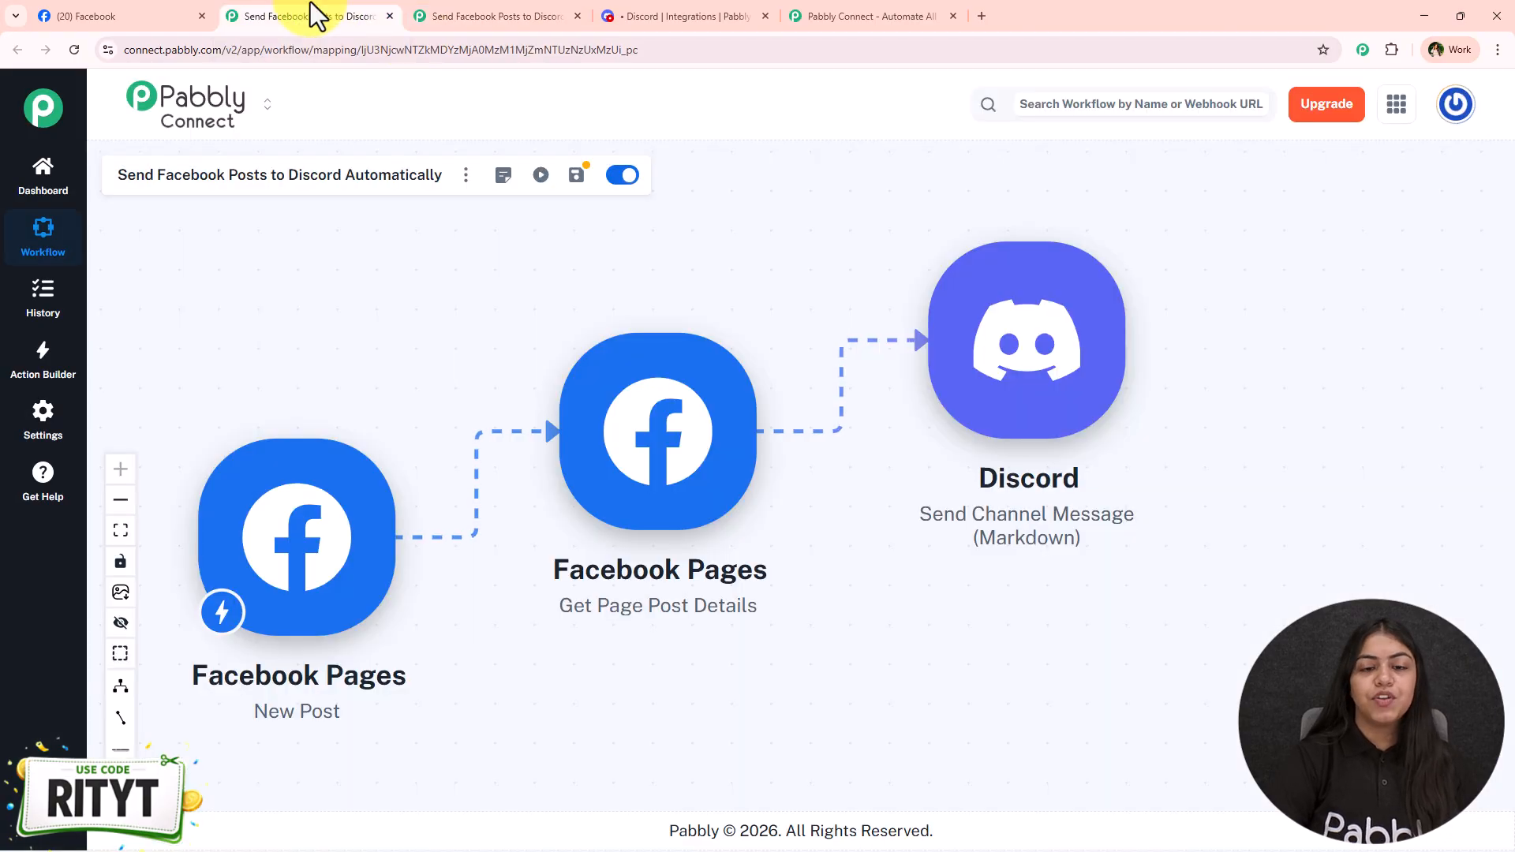
pyautogui.click(1048, 396)
pyautogui.click(929, 550)
pyautogui.hotkey('ctrl', 'a')
pyautogui.hotkey('ctrl', 'c')
pyautogui.hotkey('ctrl', 'Tab')
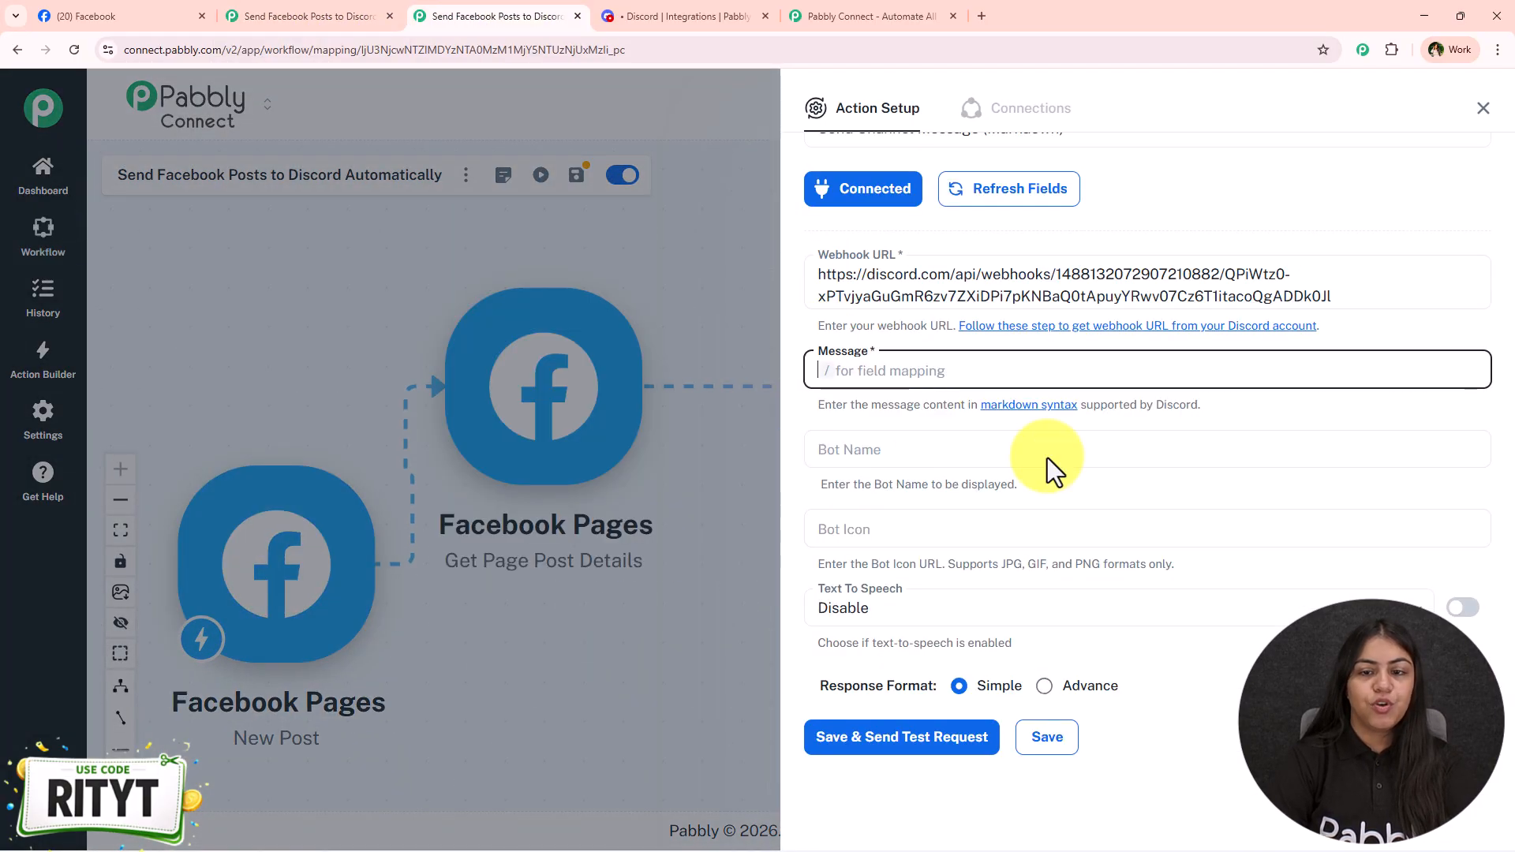
pyautogui.click(922, 380)
pyautogui.hotkey('ctrl', 'v')
# Split the message into separate paragraphs for the announcement, the "Go check it out" text, [Facebook Page Link] and "— Digital Dynamics".
pyautogui.click(1111, 379)
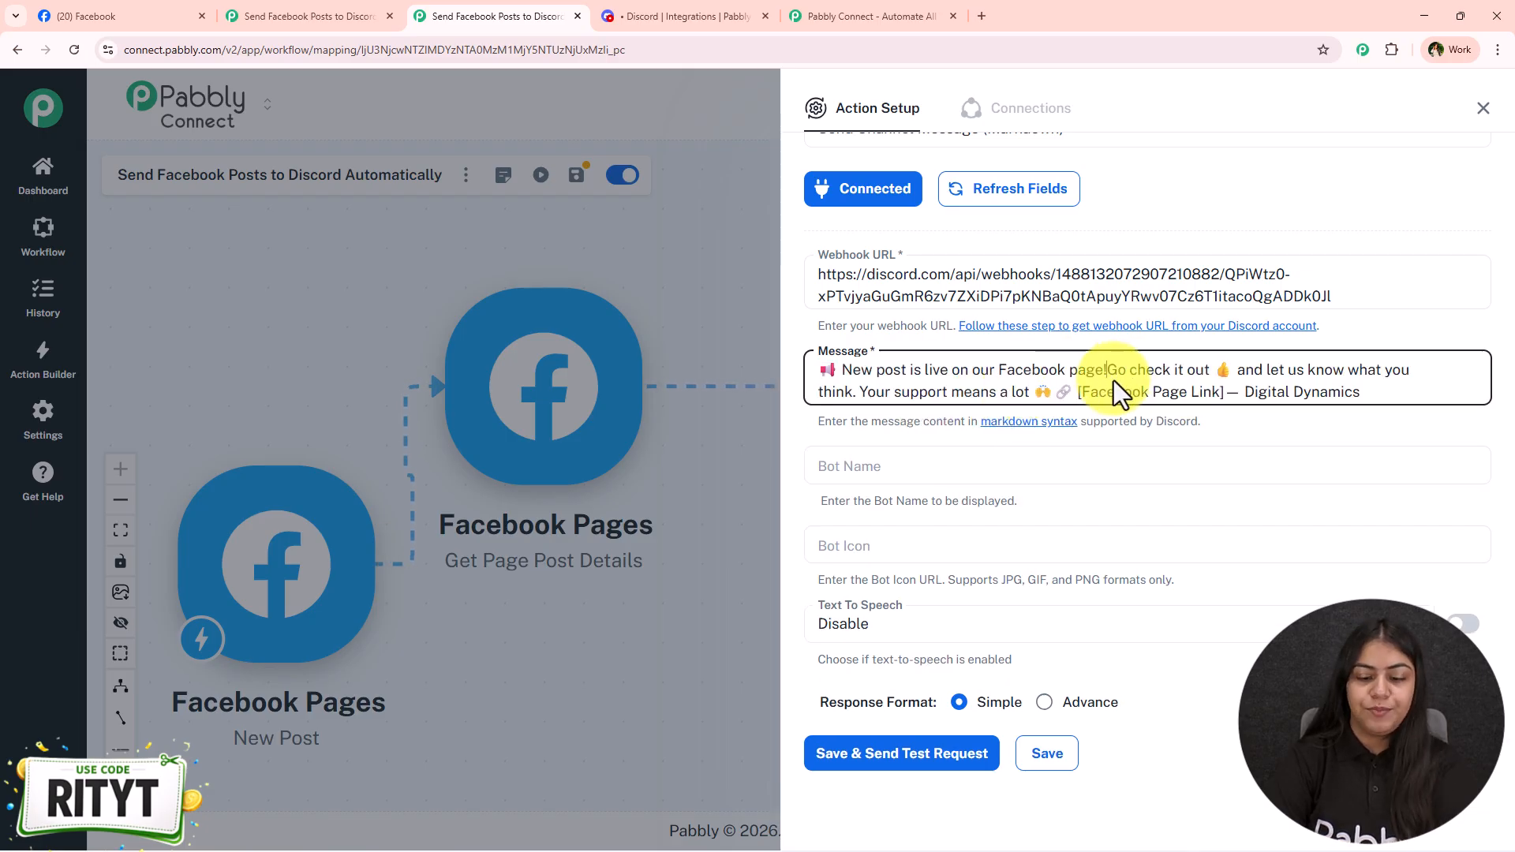
pyautogui.press('Return')
pyautogui.press('Return')
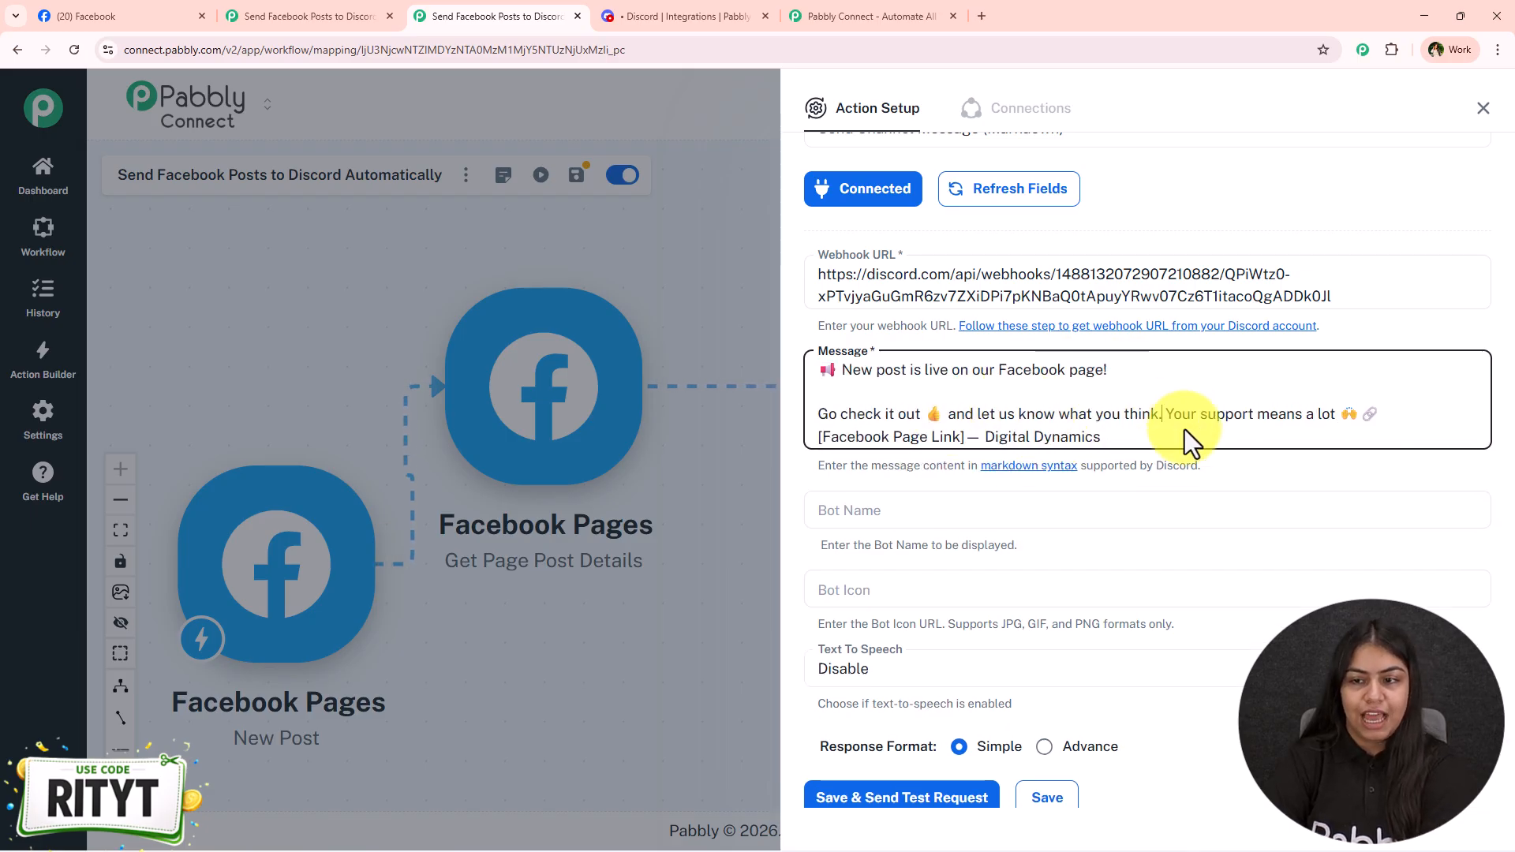
pyautogui.click(1166, 420)
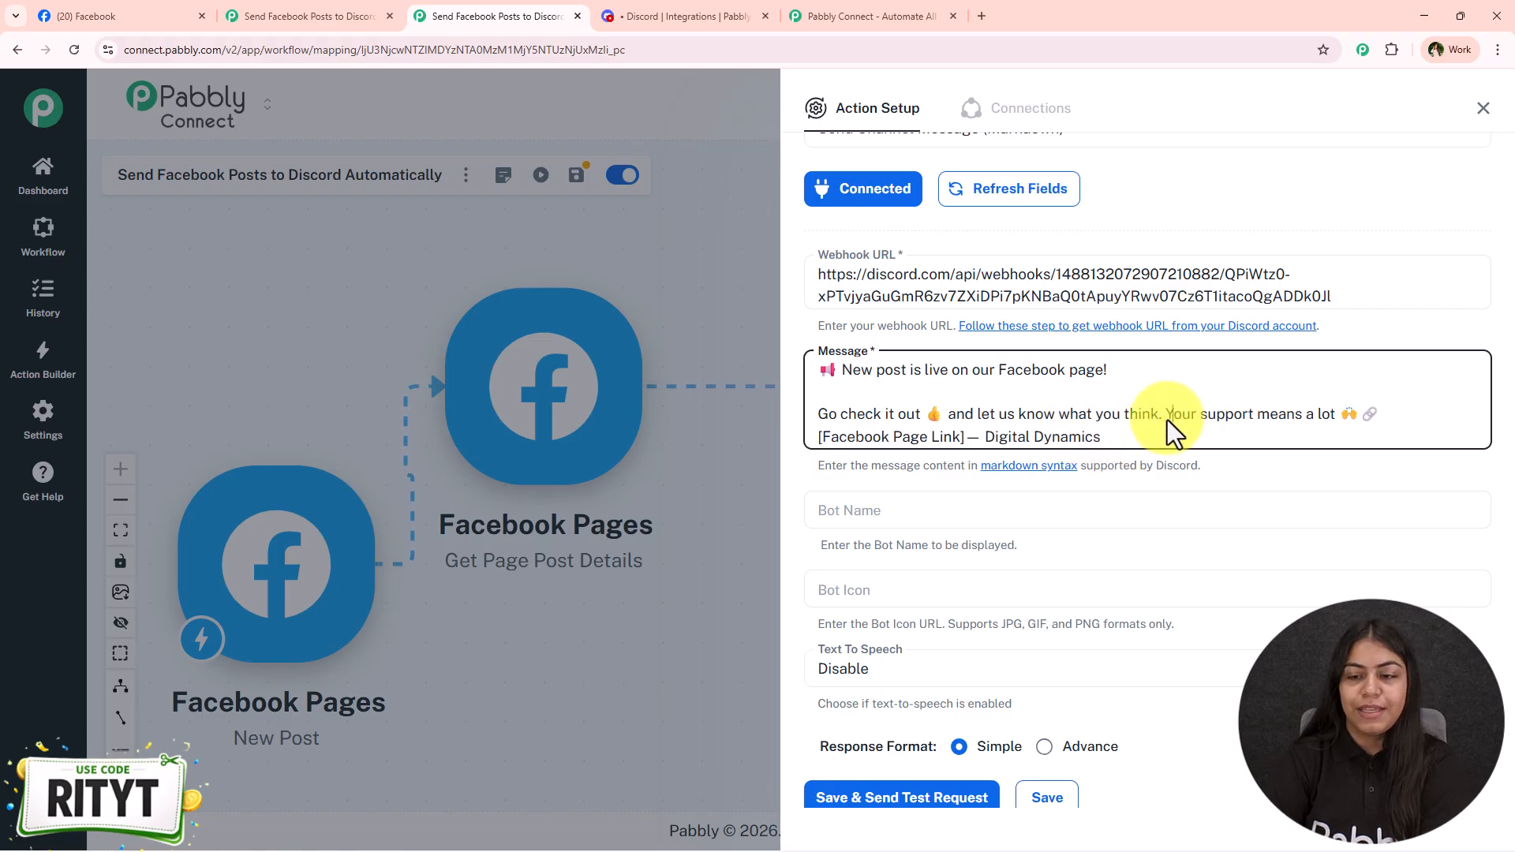
pyautogui.click(1393, 420)
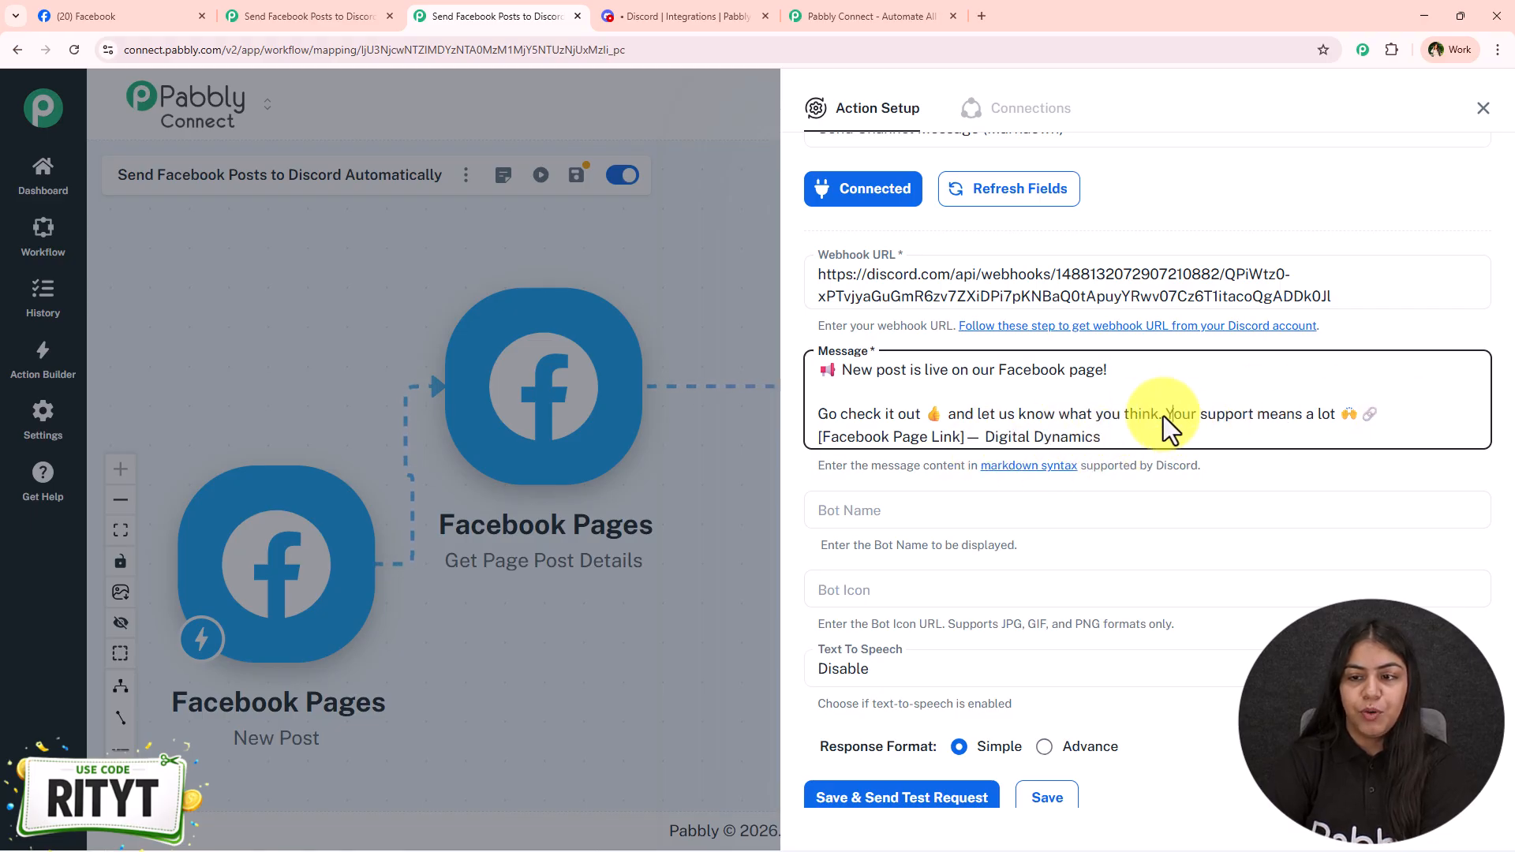
pyautogui.press('Return')
pyautogui.click(969, 459)
pyautogui.press('Return')
pyautogui.press('Return')
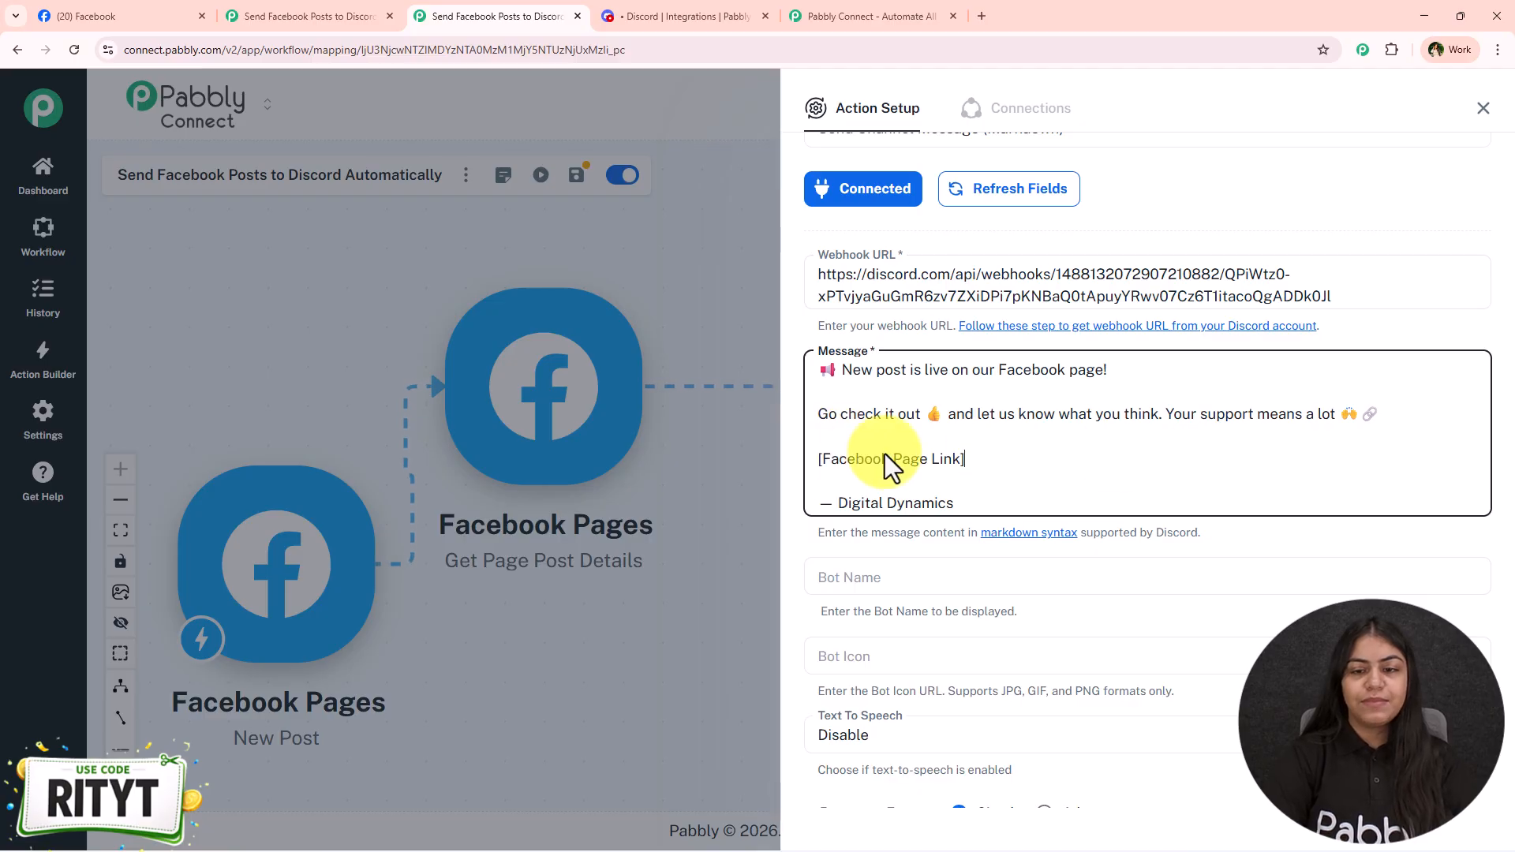
# Delete the [Facebook Page Link] placeholder from the message and leave blank lines above "— Digital Dynamics".
pyautogui.click(966, 459)
pyautogui.click(769, 471)
pyautogui.press('Delete')
pyautogui.press('BackSpace')
pyautogui.press('BackSpace')
pyautogui.press('BackSpace')
pyautogui.press('BackSpace')
pyautogui.press('BackSpace')
pyautogui.press('BackSpace')
pyautogui.press('BackSpace')
pyautogui.press('BackSpace')
pyautogui.press('BackSpace')
pyautogui.press('BackSpace')
pyautogui.press('BackSpace')
pyautogui.press('BackSpace')
pyautogui.press('BackSpace')
pyautogui.press('BackSpace')
pyautogui.press('BackSpace')
pyautogui.press('BackSpace')
pyautogui.press('BackSpace')
pyautogui.press('BackSpace')
pyautogui.press('BackSpace')
pyautogui.press('BackSpace')
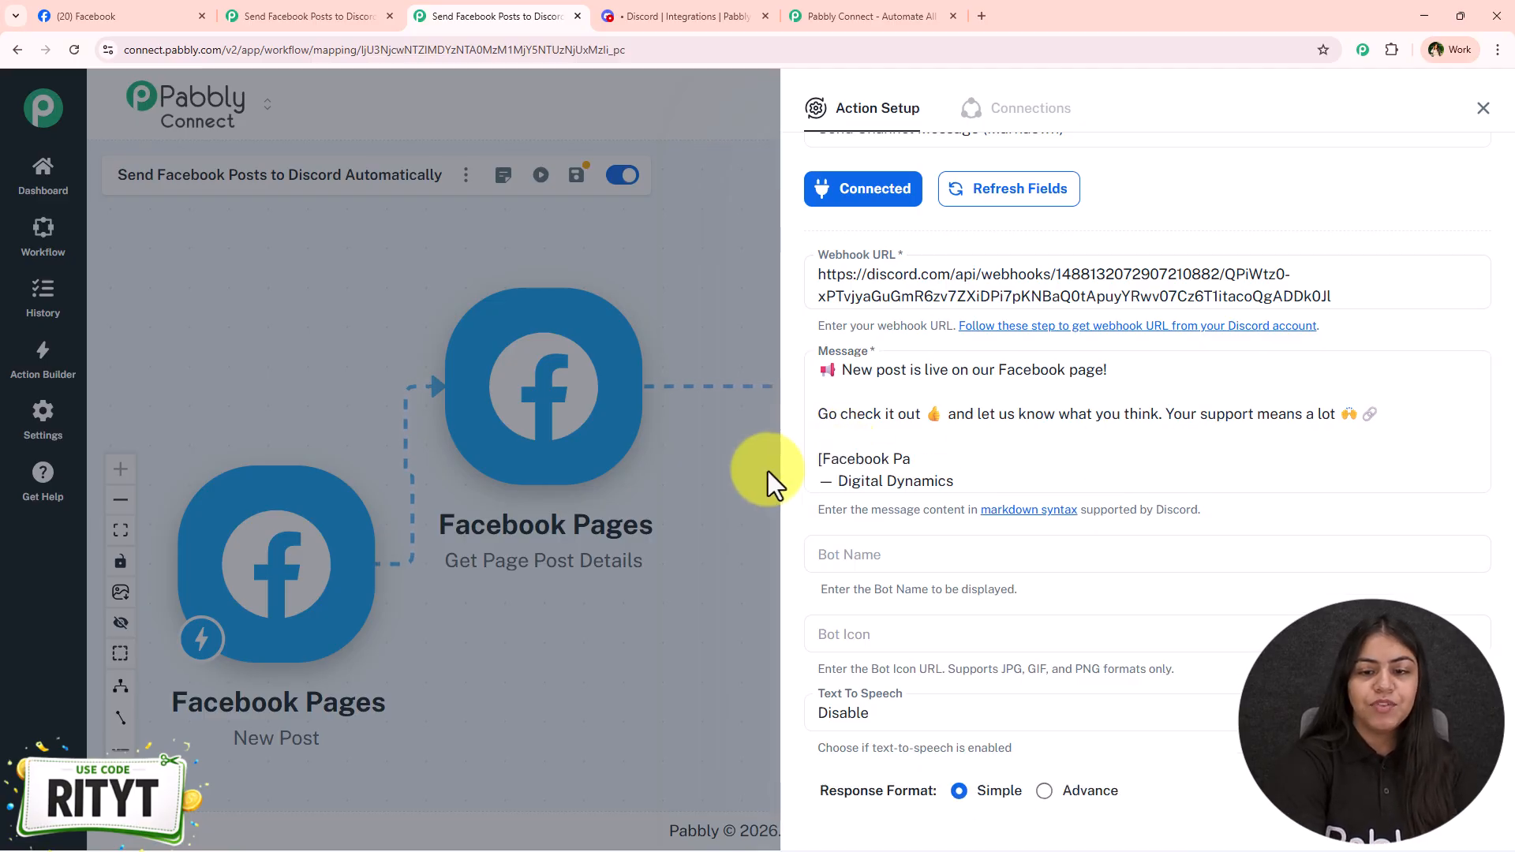
pyautogui.press('BackSpace')
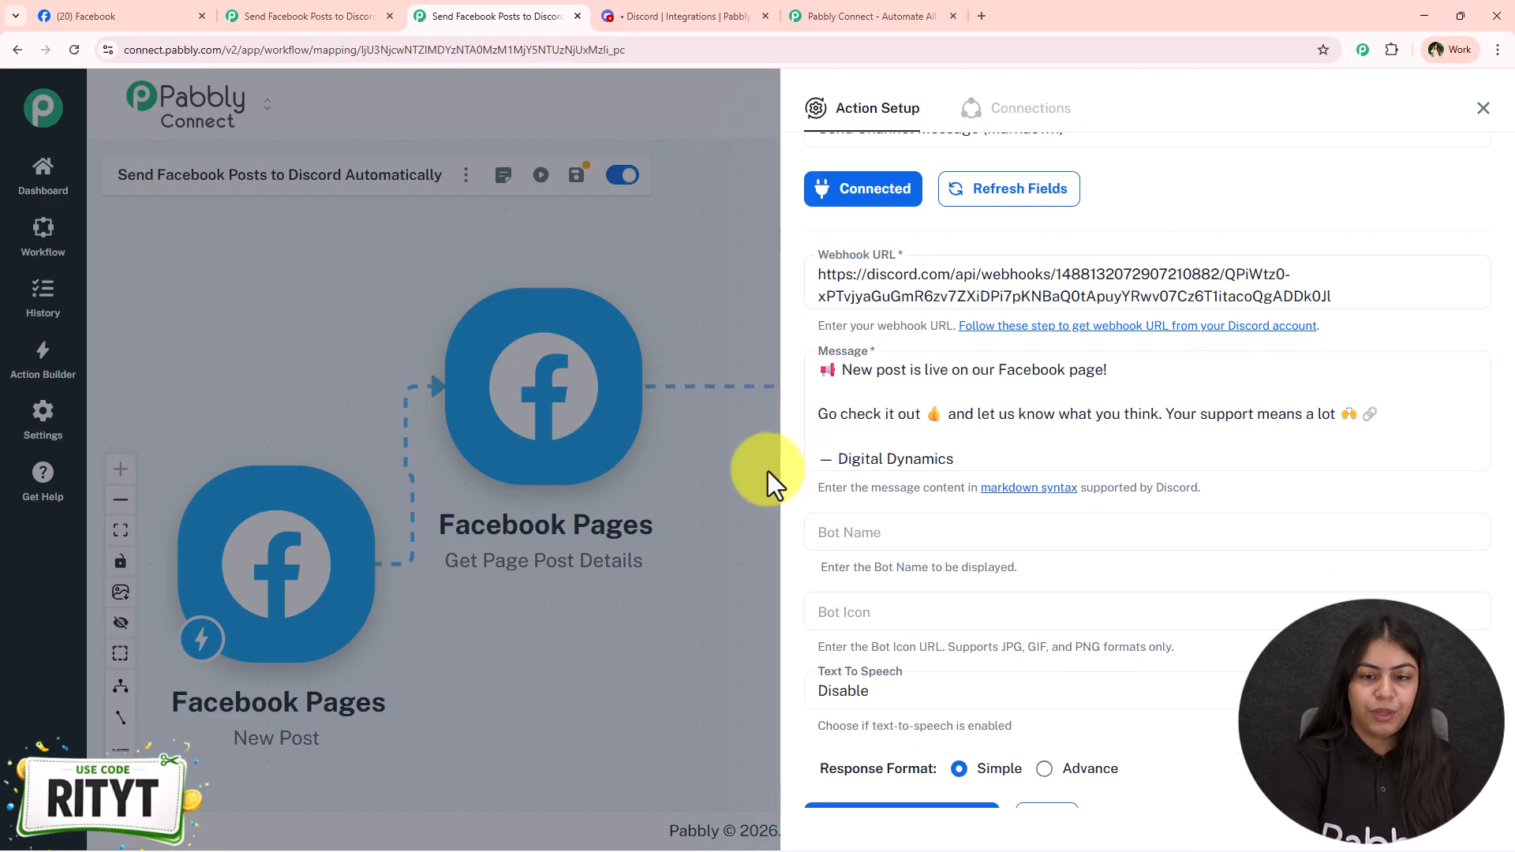
pyautogui.press('Return')
pyautogui.press('Return')
pyautogui.press('Up')
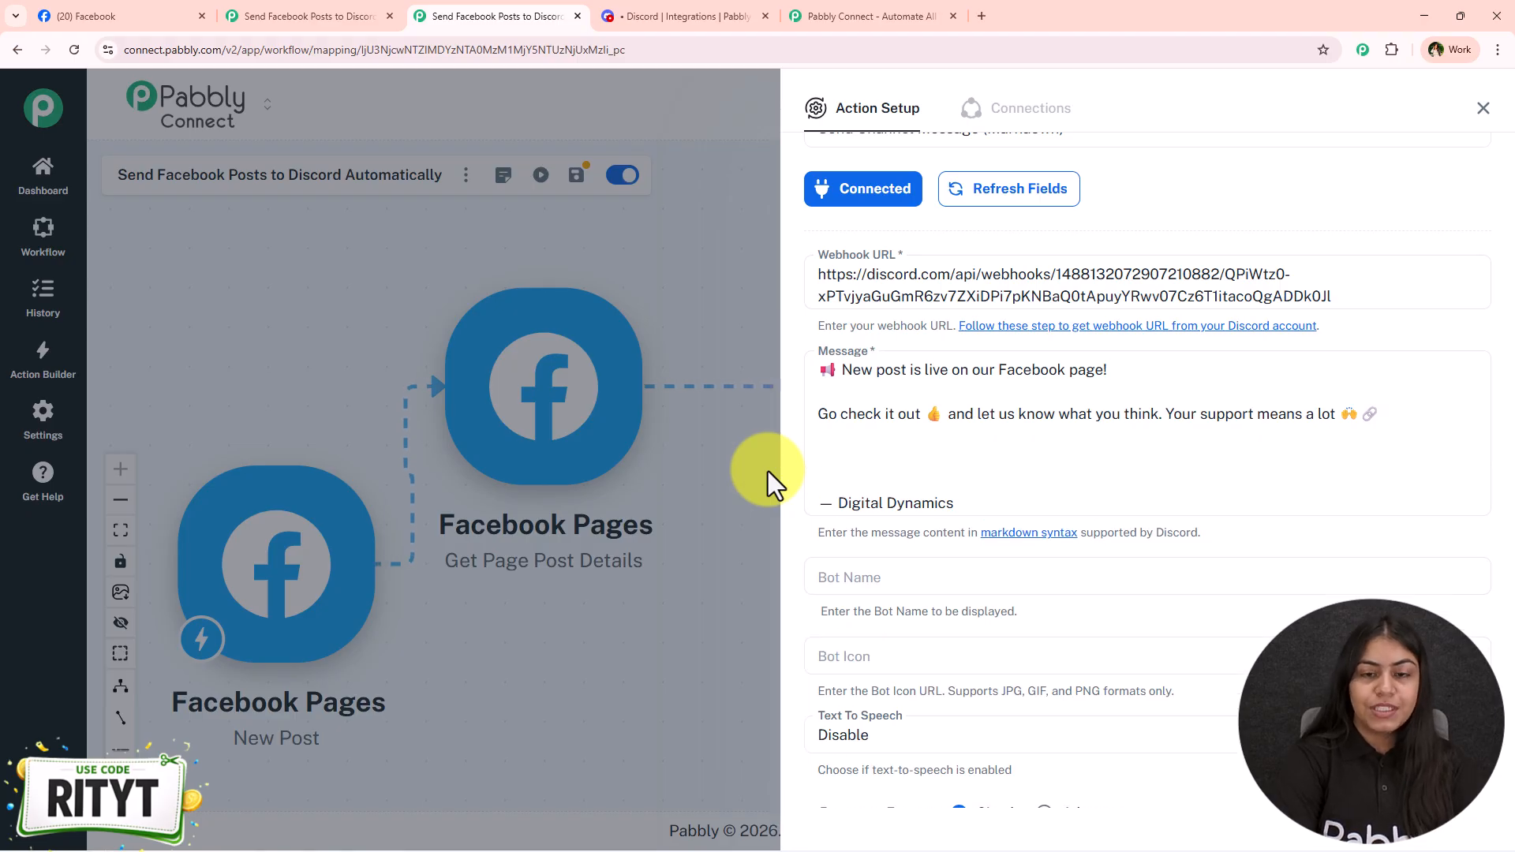
# Map res3 permalink_url from Get Page Post Details into the message above "— Digital Dynamics", separated by a blank line.
pyautogui.write('/')
pyautogui.press('BackSpace')
pyautogui.press('Delete')
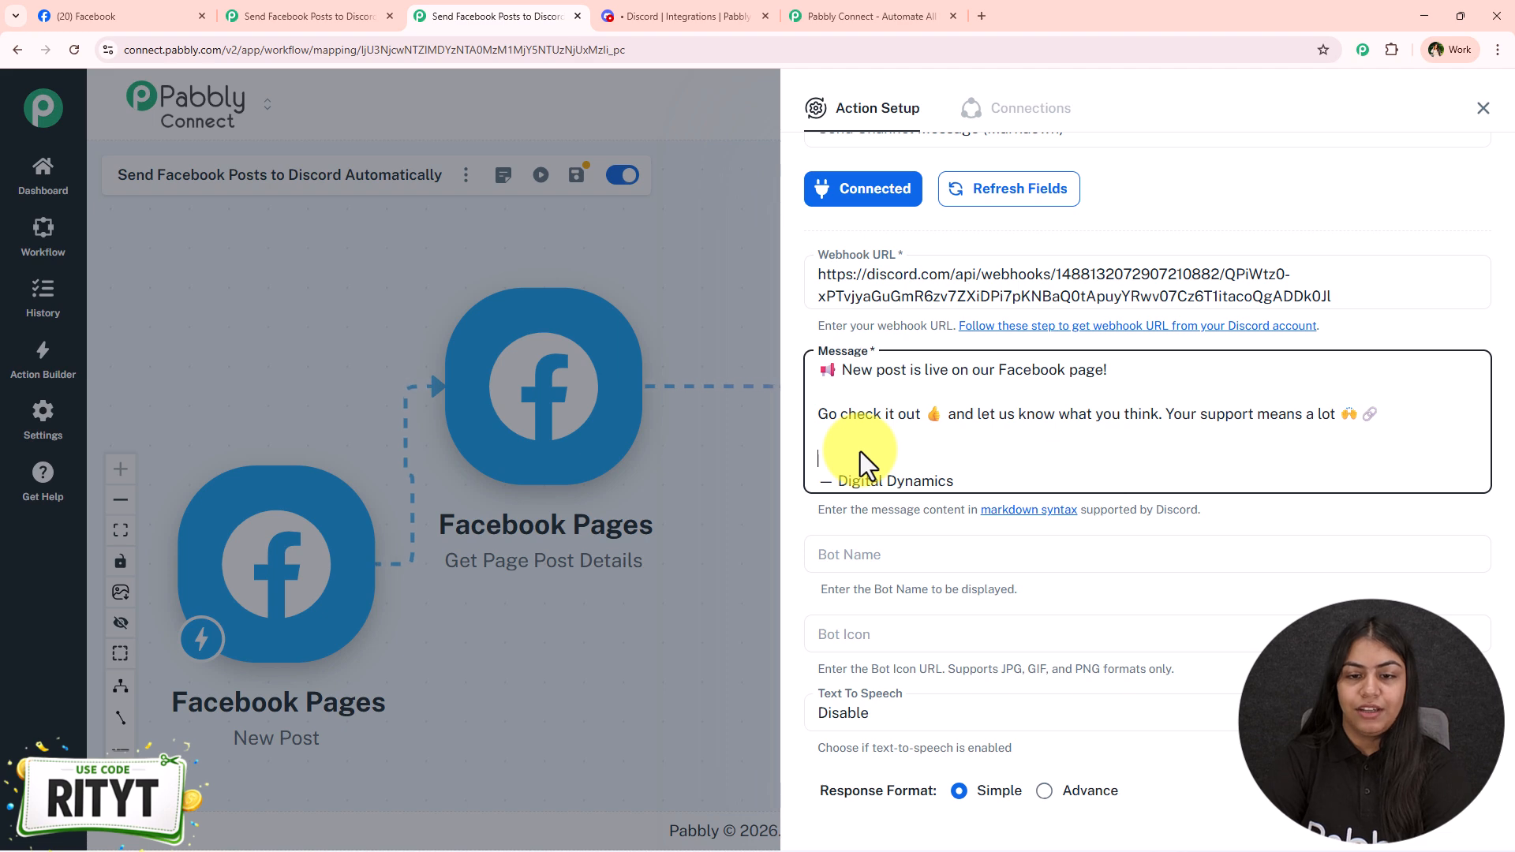
pyautogui.press('Return')
pyautogui.press('Up')
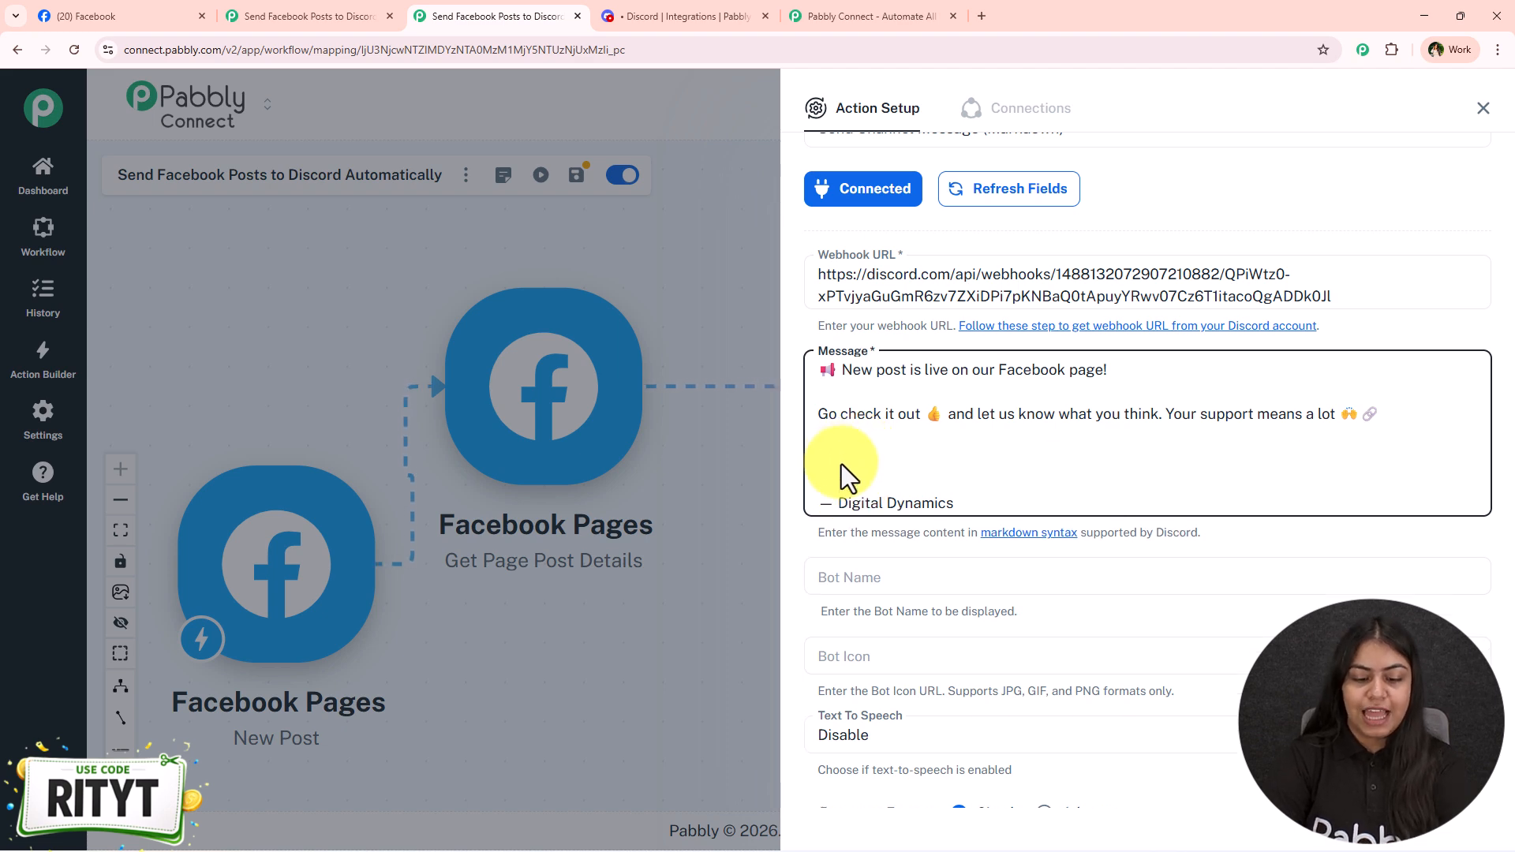
pyautogui.write('/ur')
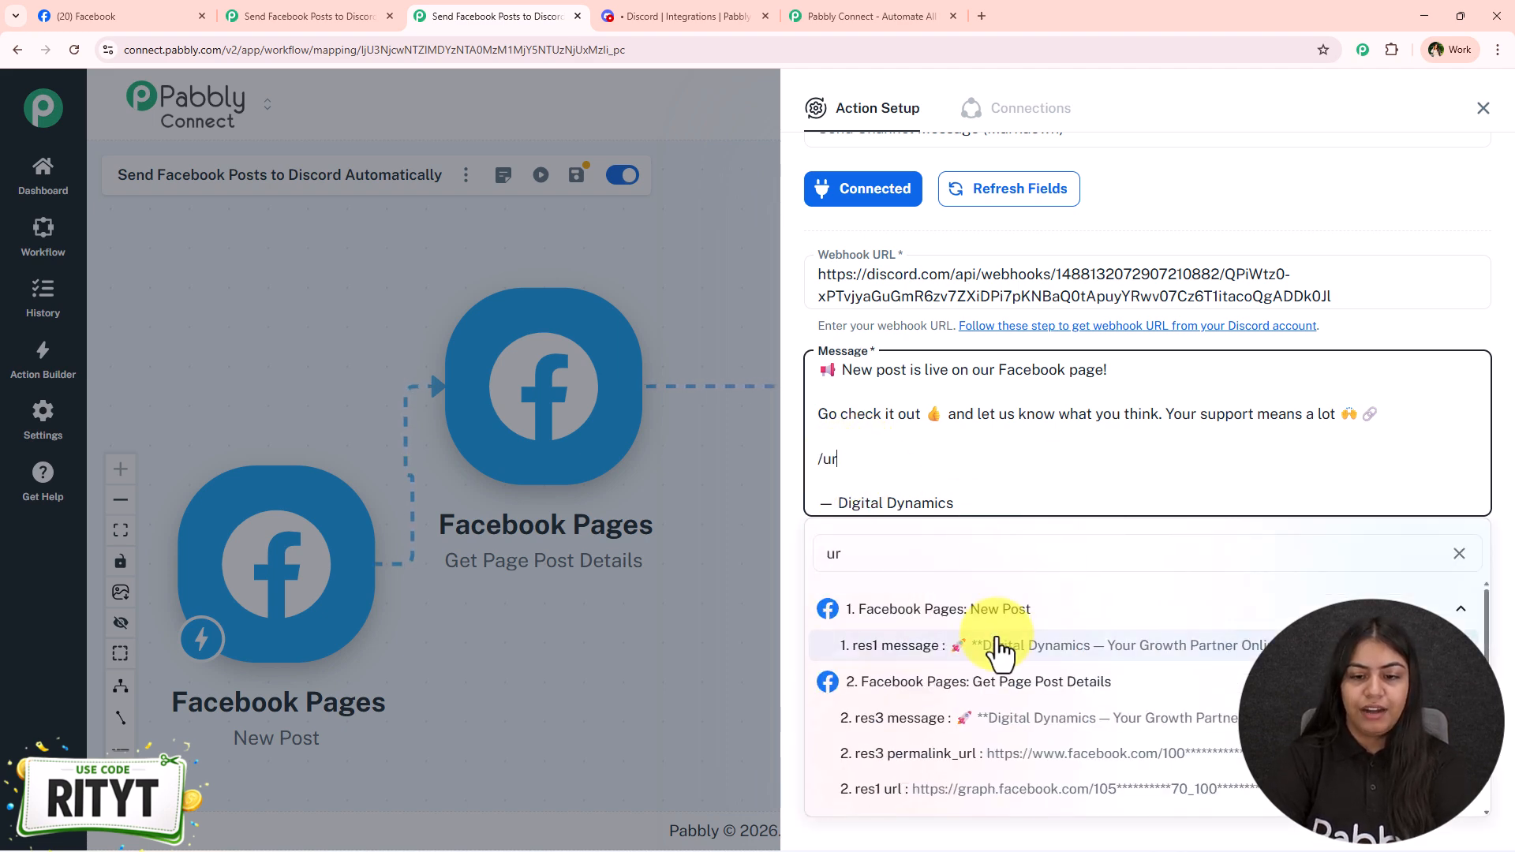
pyautogui.click(1042, 755)
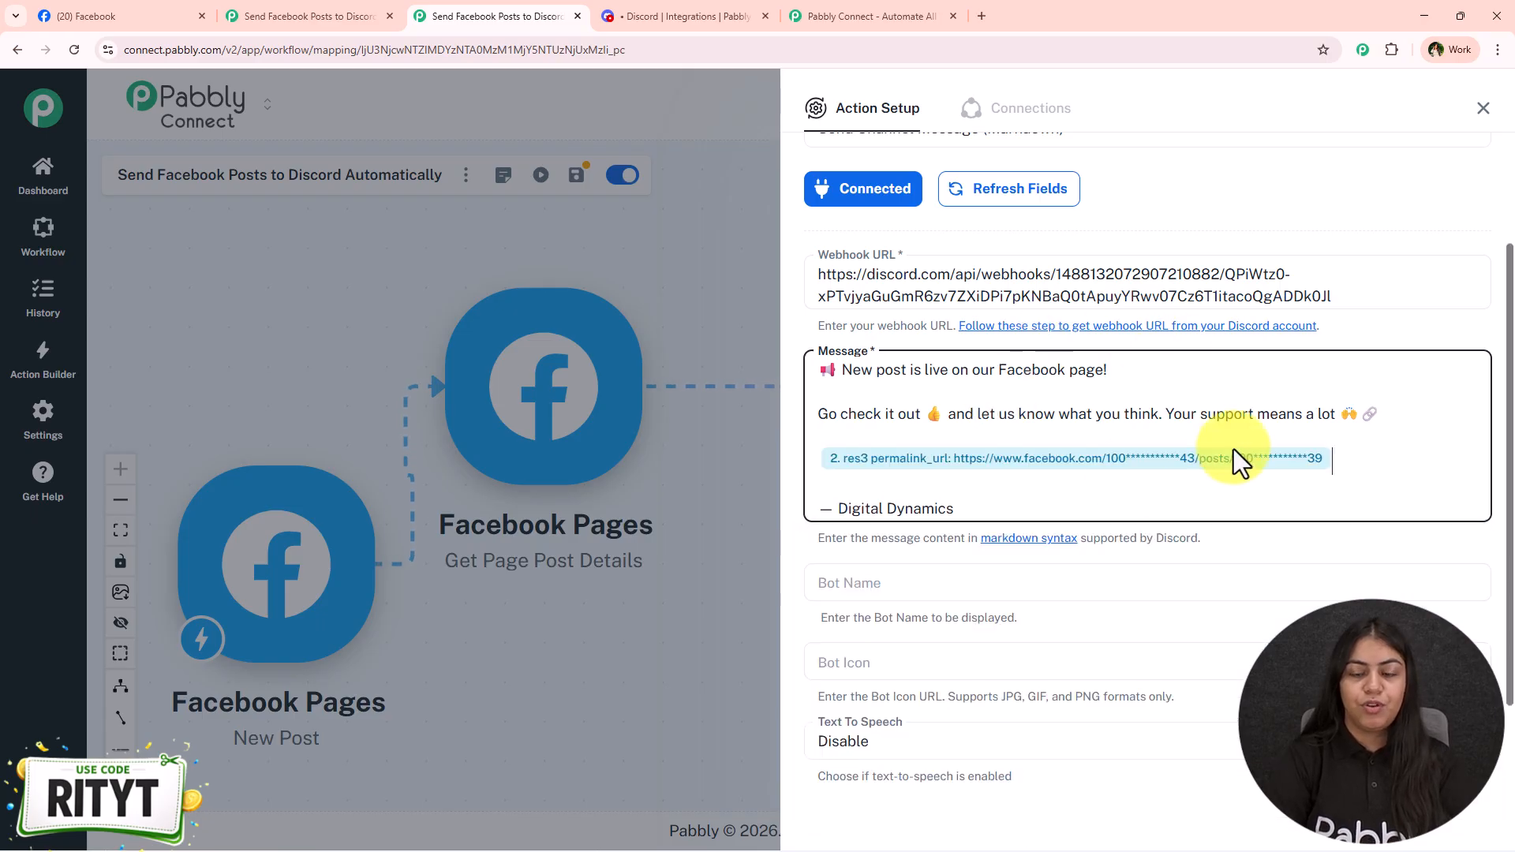
# Leave Bot Name and Bot Icon empty, save and send a test request, and close the action setup.
pyautogui.scroll(-2, 903, 521)
pyautogui.click(926, 434)
pyautogui.click(895, 511)
pyautogui.click(994, 447)
pyautogui.click(916, 523)
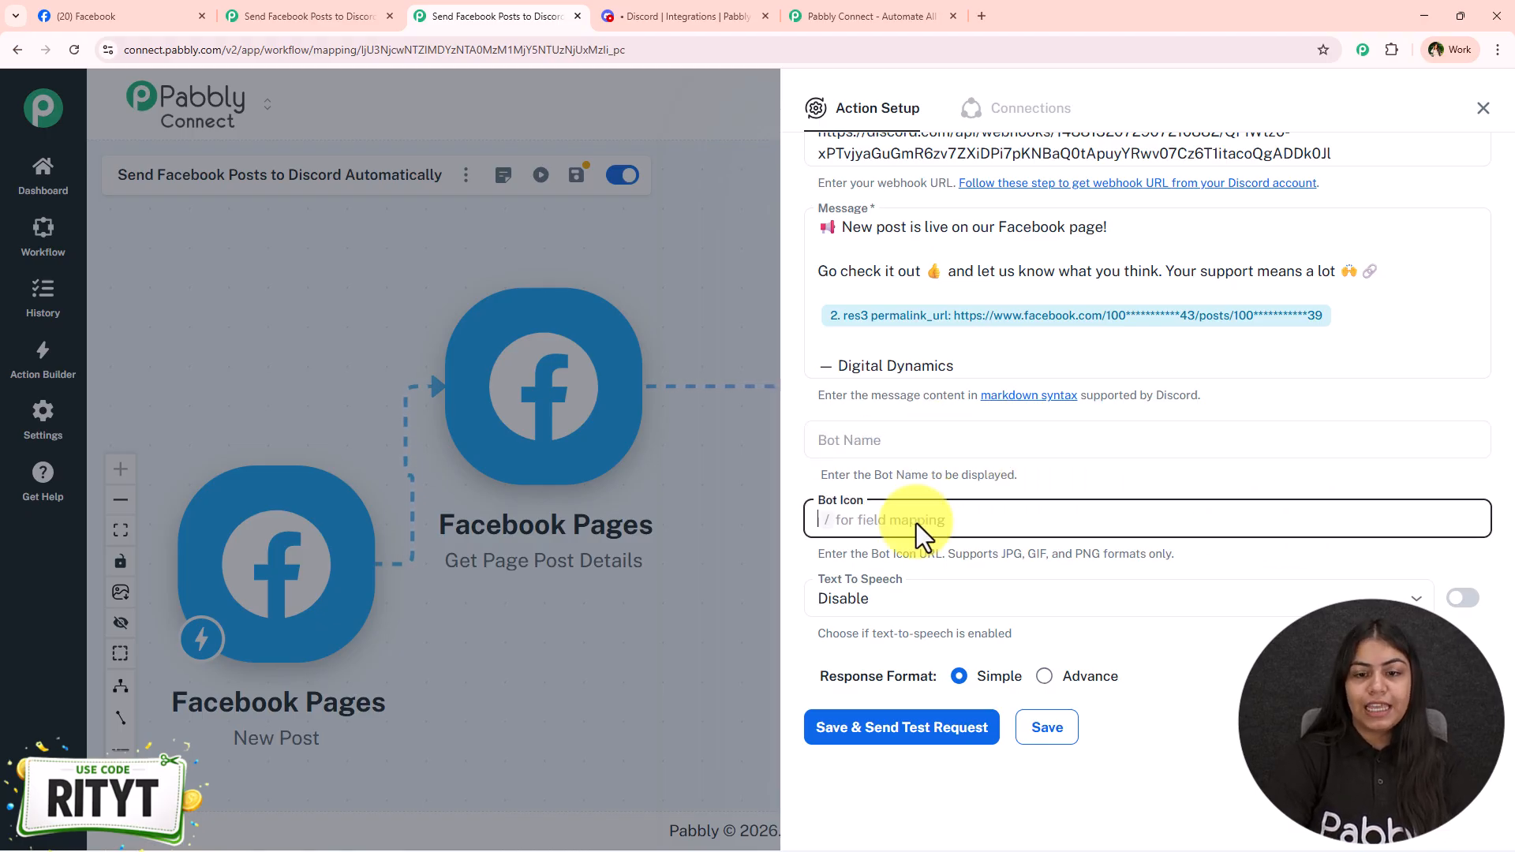
pyautogui.click(1024, 487)
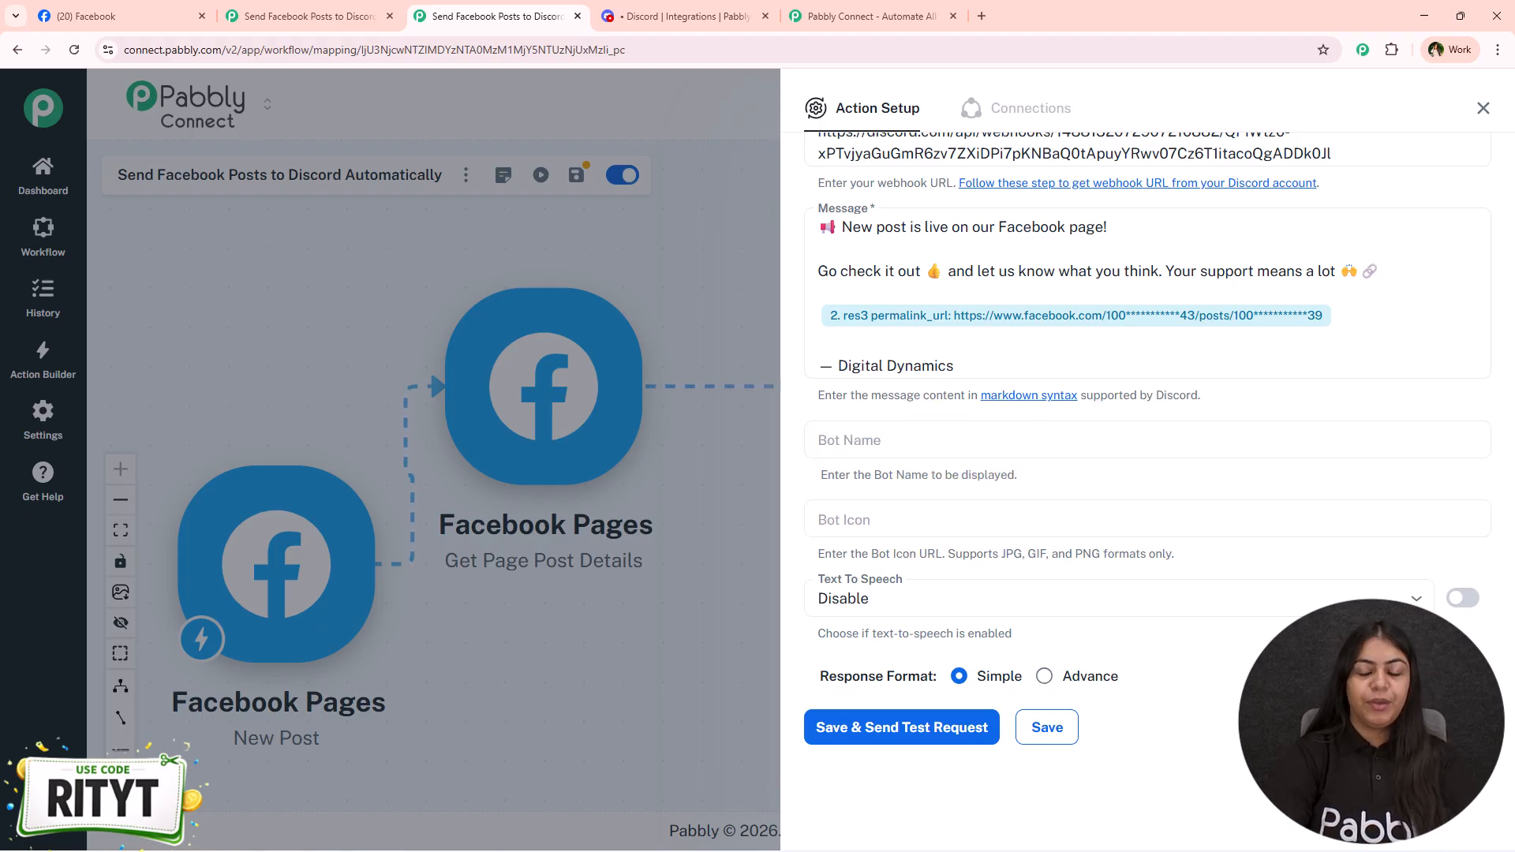
pyautogui.click(876, 740)
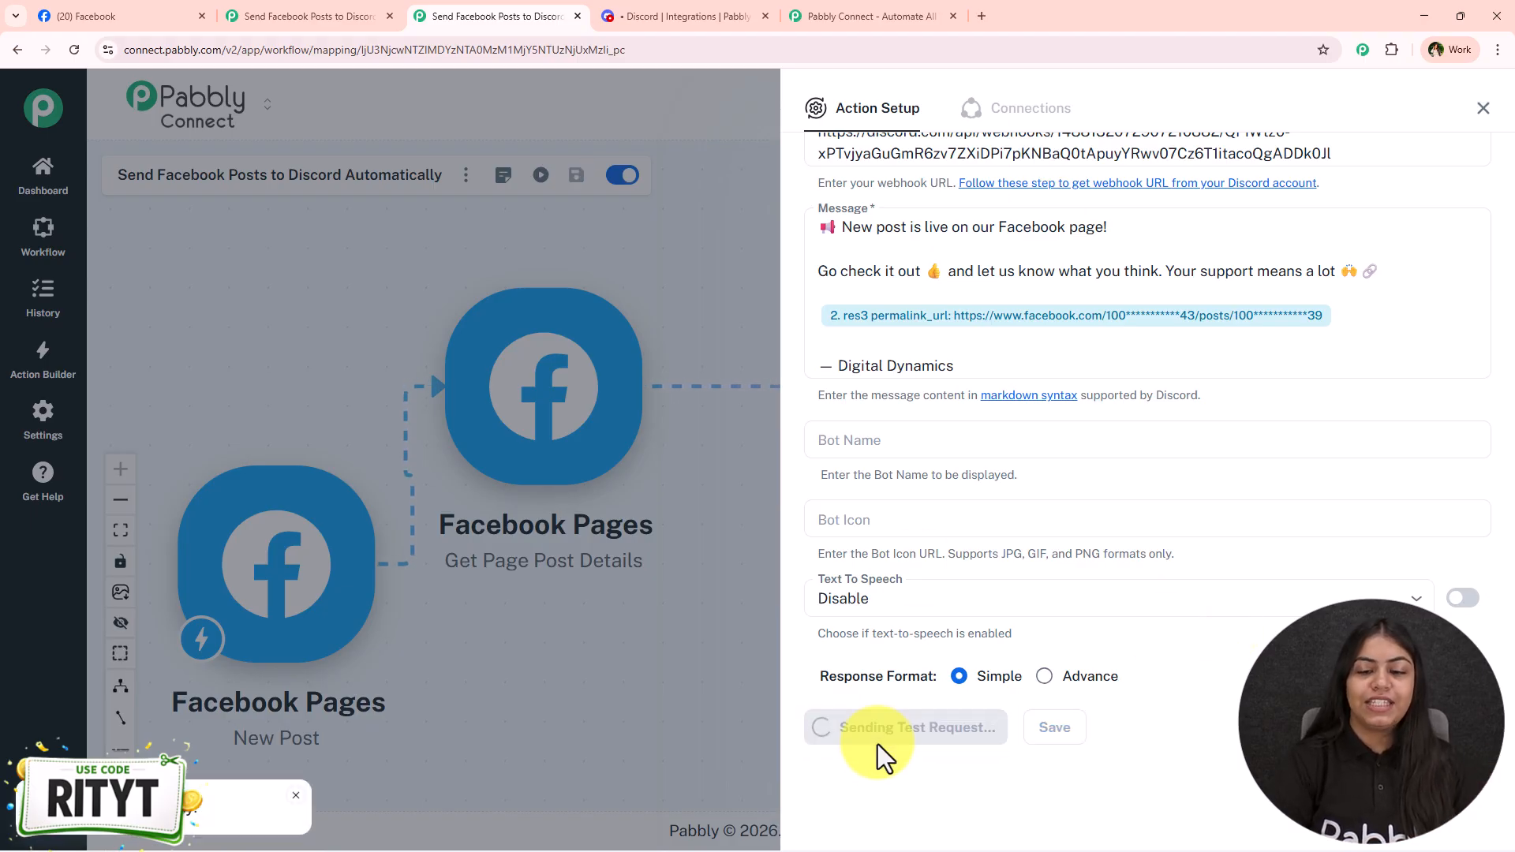
pyautogui.scroll(-3, 1006, 693)
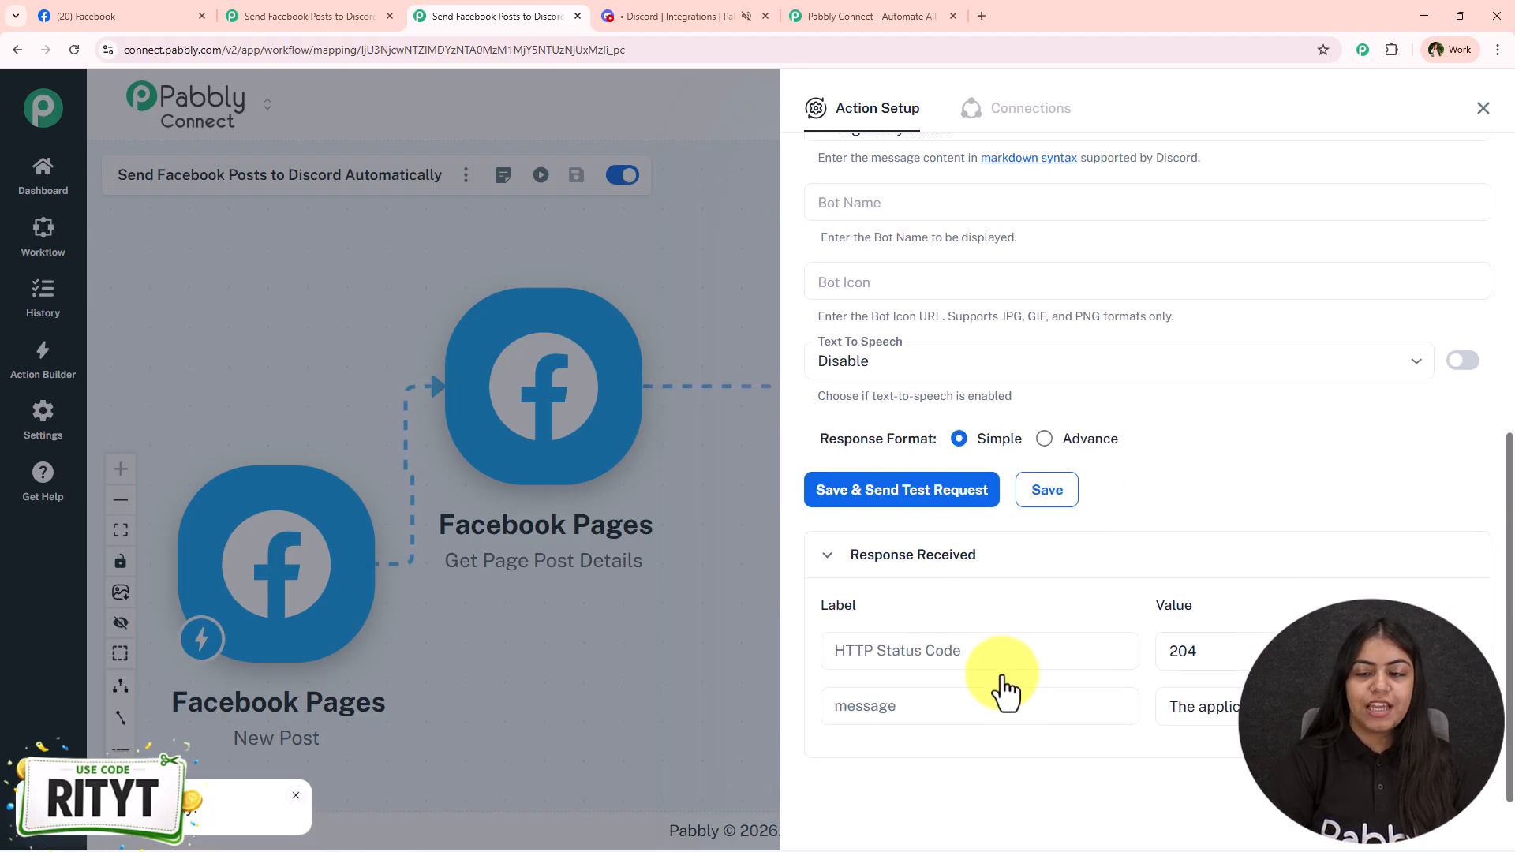
pyautogui.click(1483, 108)
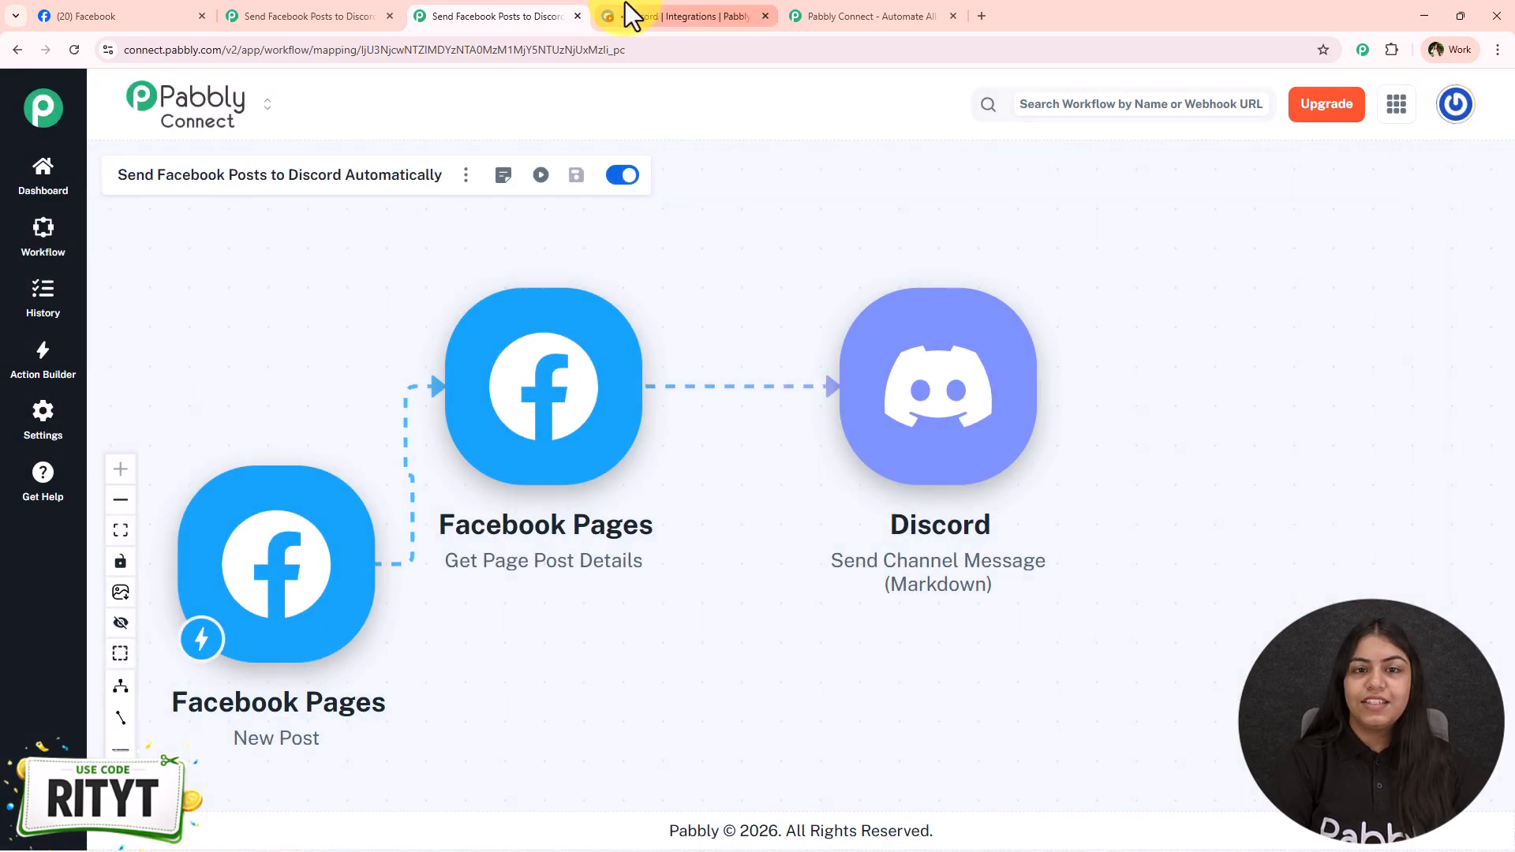
# Switch to Discord, leave the server settings, and open the Facebook link in the New Post message in #facebook-page-posts.
pyautogui.click(626, 9)
pyautogui.click(1240, 148)
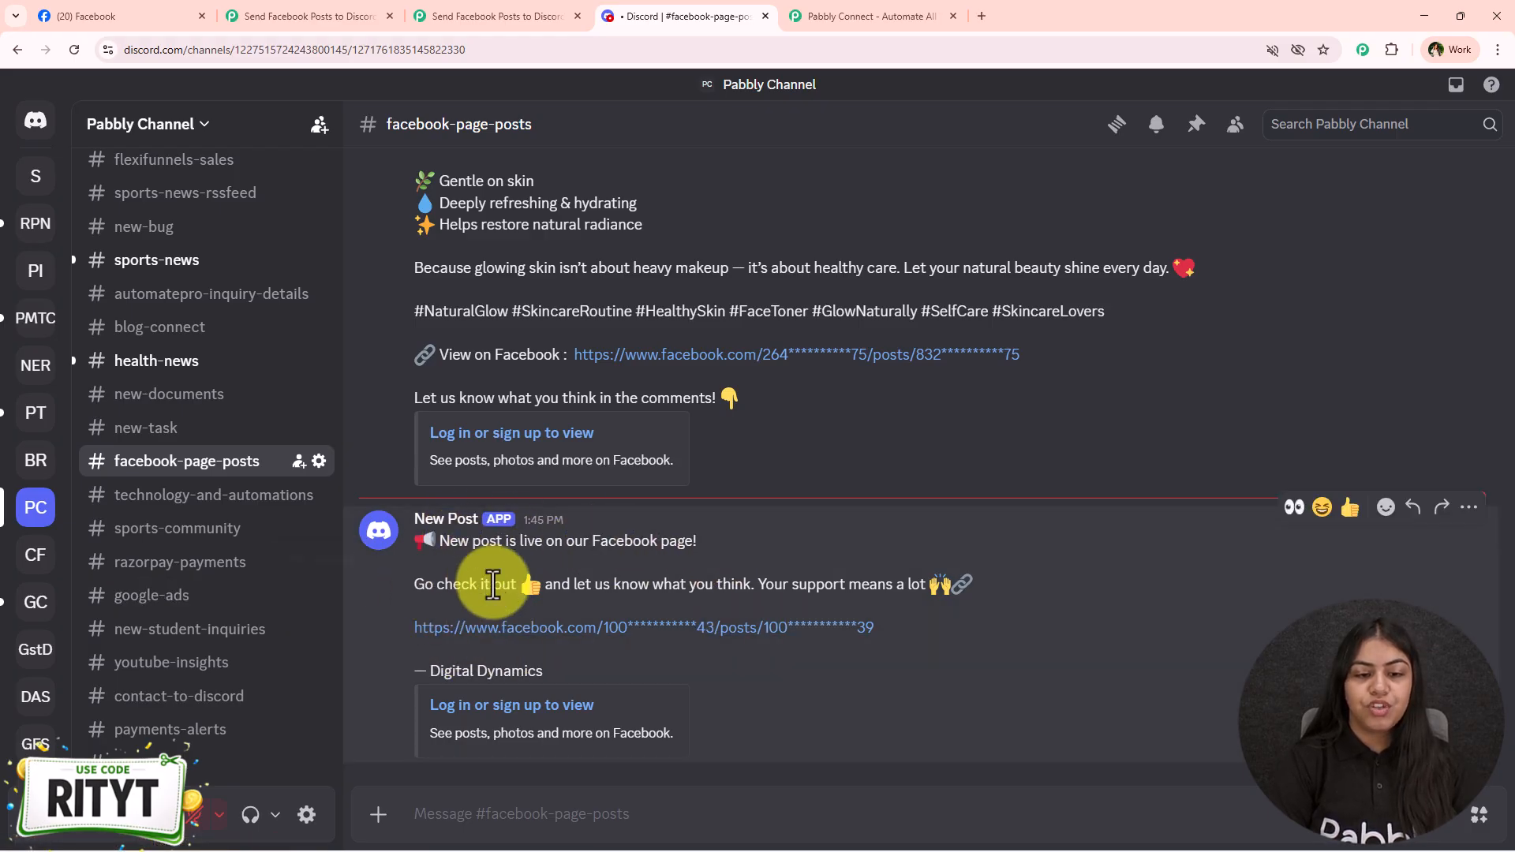
pyautogui.click(517, 625)
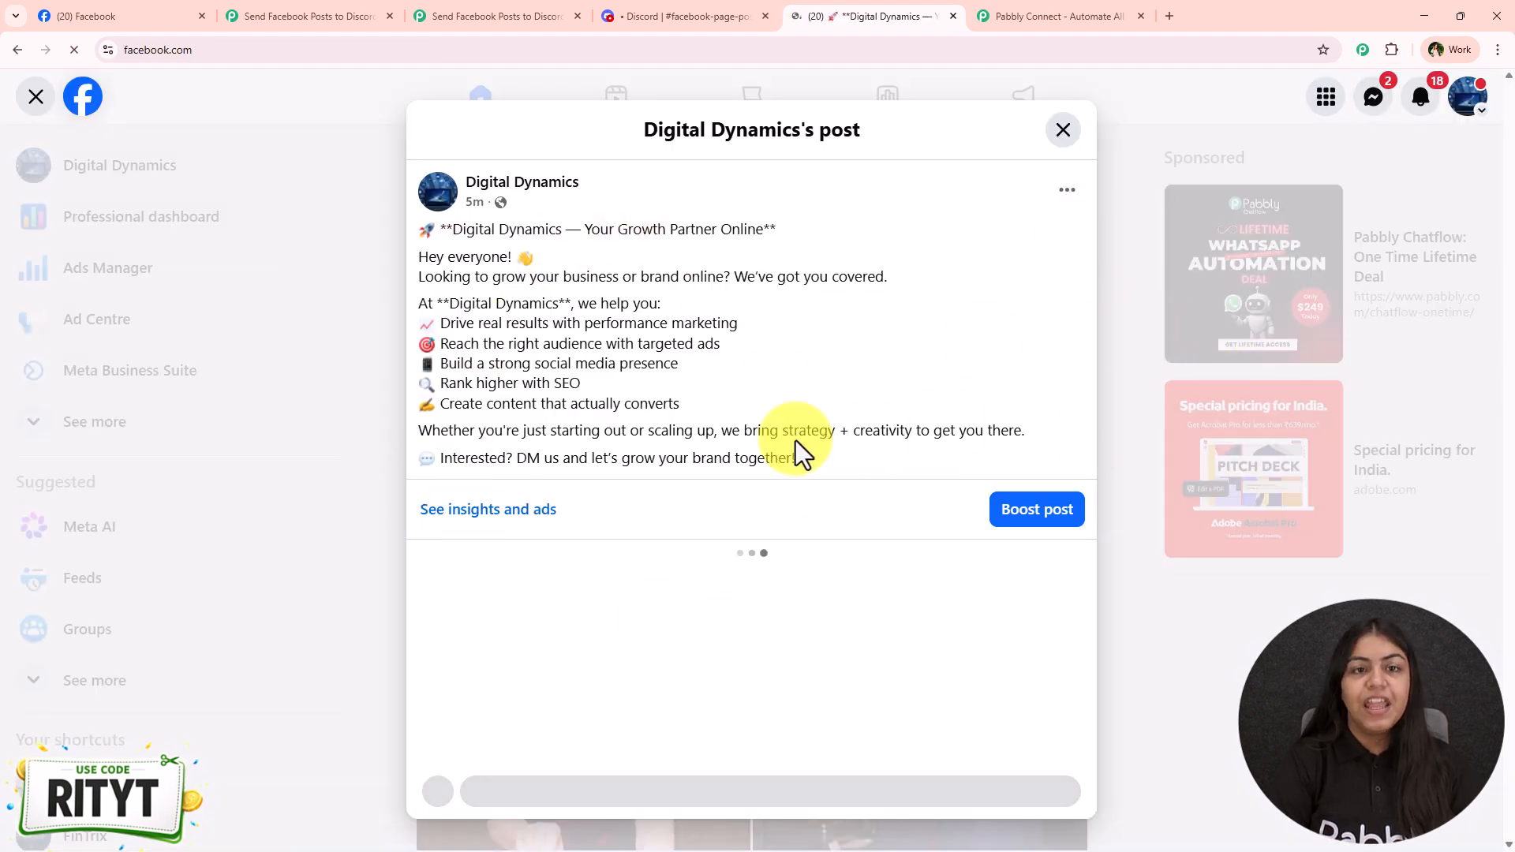
# Return to the Pabbly Connect workflow and move the Discord node diagonally above the Get Page Post Details node.
pyautogui.click(426, 15)
pyautogui.moveTo(937, 435); pyautogui.dragTo(923, 338)
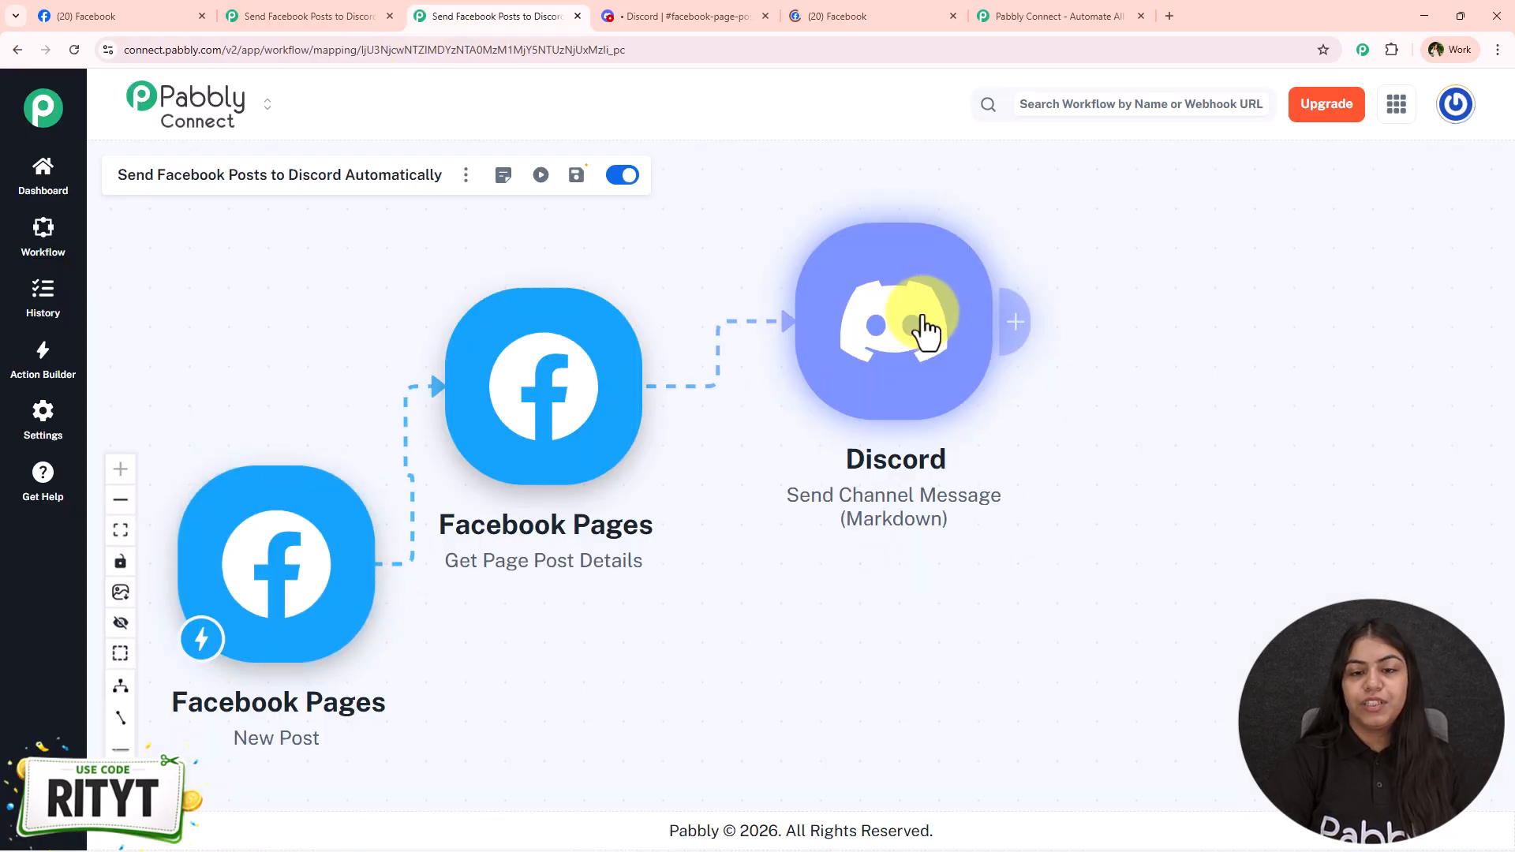